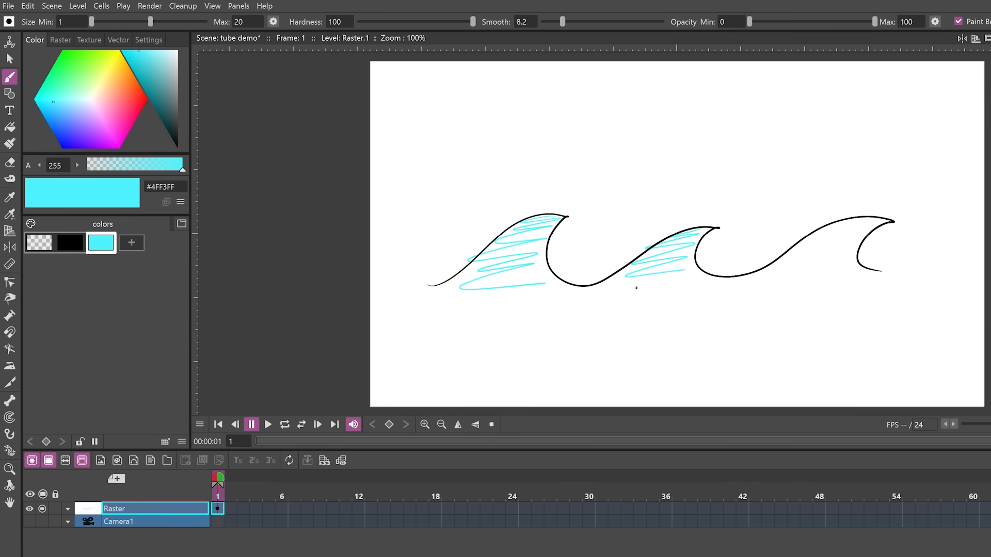
- Finish the cyan scribbles inside the waves and shade the first wave in #4791FF with a minimum brush size of 6.25
left_click_drag(636, 288, 689, 279)
left_click_drag(836, 223, 826, 277)
left_click(63, 121)
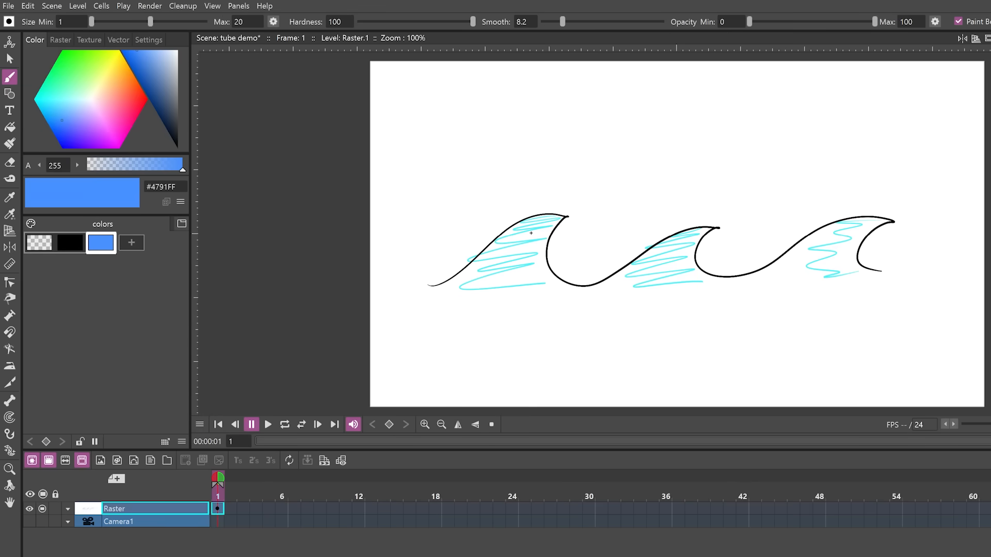
left_click_drag(92, 21, 106, 22)
left_click_drag(558, 220, 552, 287)
- Paint dark blue shadows along the inner curls of the waves with paint-behind off and Smooth at 0
left_click(958, 22)
left_click(150, 84)
mouse_move(714, 229)
left_mouse_down()
mouse_move(695, 250)
mouse_move(691, 281)
left_mouse_up()
left_click_drag(562, 22, 543, 22)
left_click_drag(891, 221, 861, 267)
- Draw two yellow wavy lines and a row of orange #FCBC30 diagonal strokes above the waves
left_click(119, 55)
left_click_drag(440, 143, 912, 139)
left_click_drag(484, 177, 896, 175)
left_click(122, 73)
left_click_drag(458, 200, 547, 139)
left_click_drag(852, 189, 921, 145)
- Create a Smart Raster Level named "Smart Raster"
type("Smart Raste")
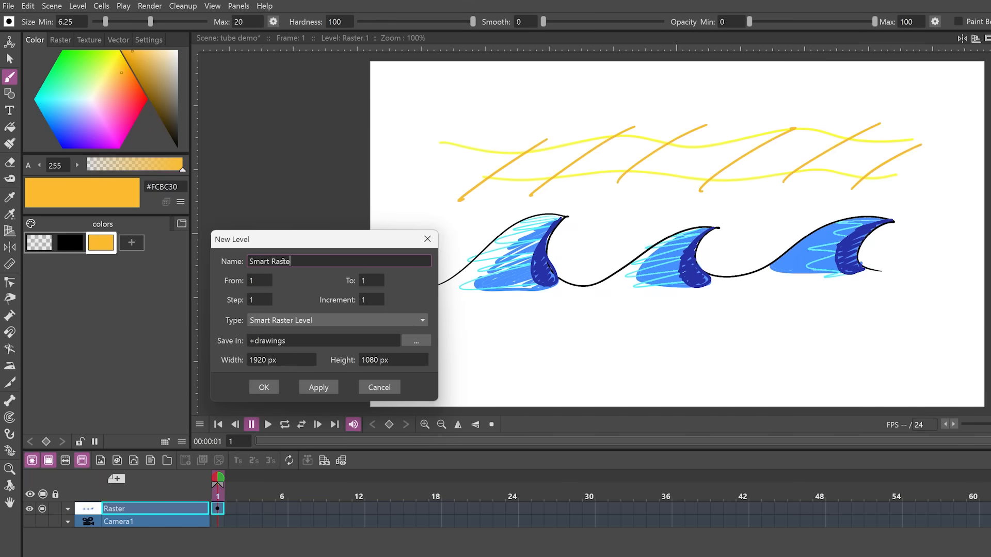
type("r")
left_click(264, 387)
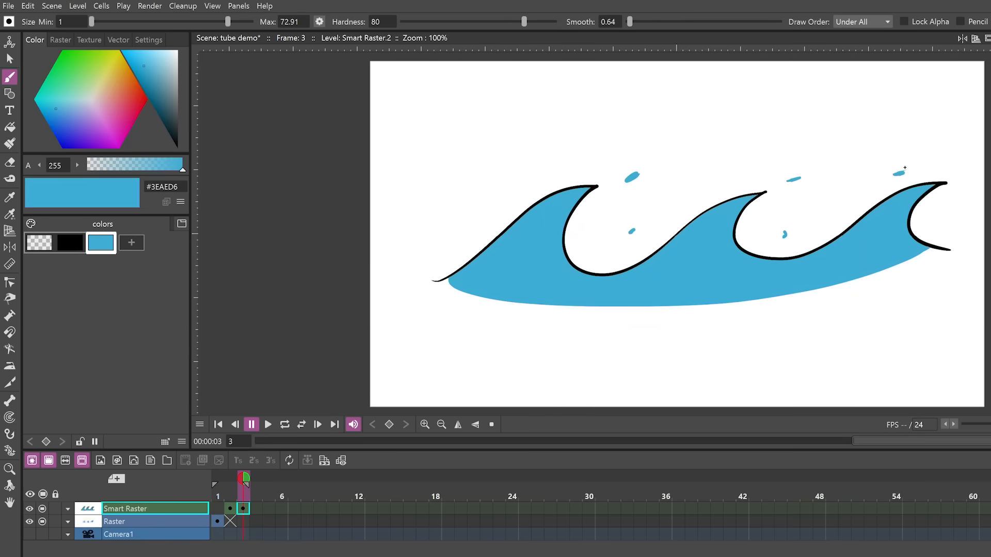
- Recolour the Smart Raster palette with a golden yellow line style and a red #D62C29 fill style
double_click(103, 249)
left_click(783, 309)
left_click(937, 113)
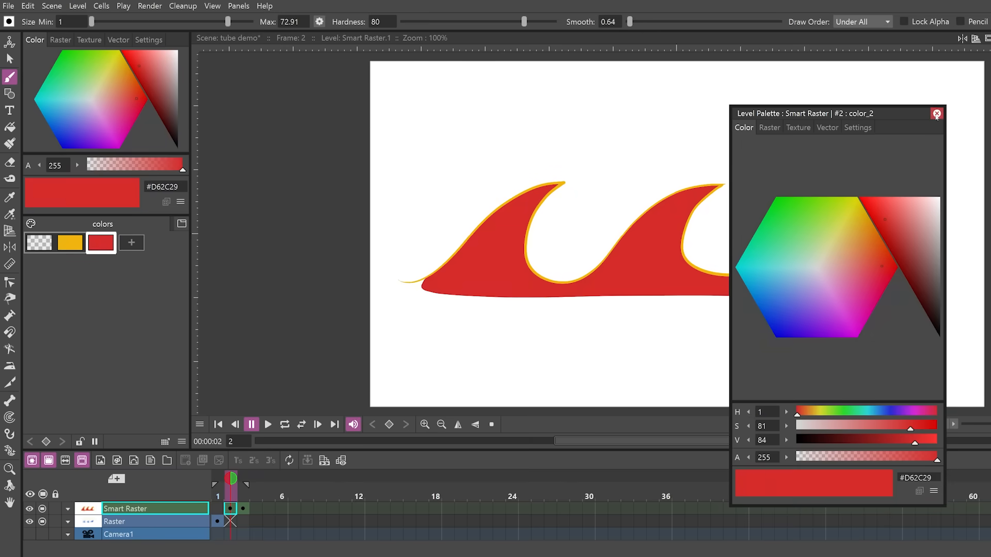
left_click(936, 113)
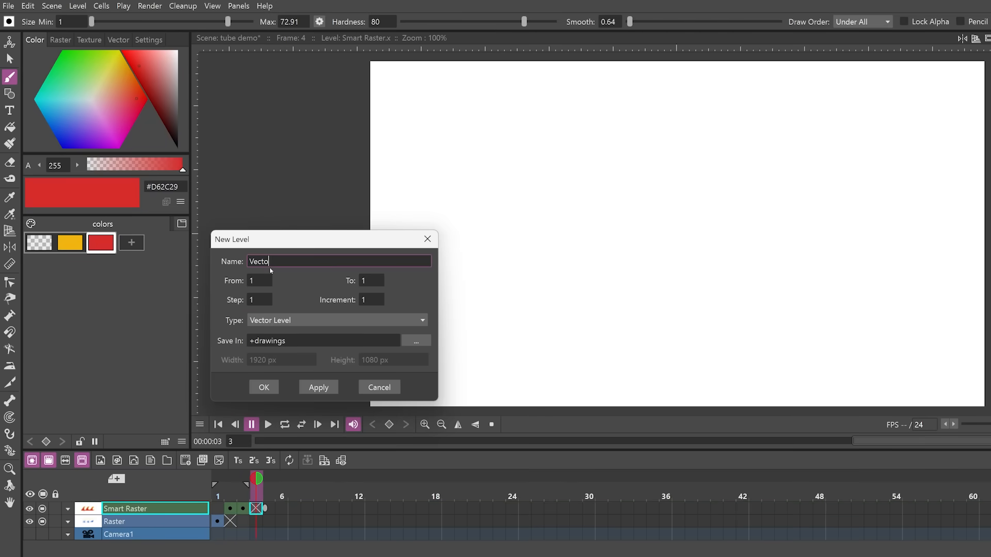
- Create a Vector Level named "Vector" and sketch a black cat face outside the camera frame
left_click(264, 387)
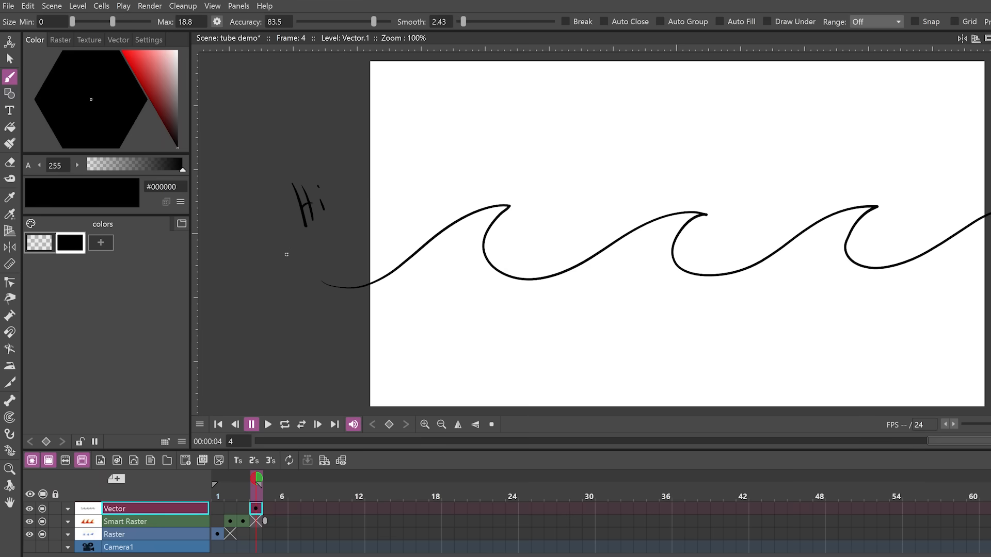
left_click_drag(250, 253, 285, 277)
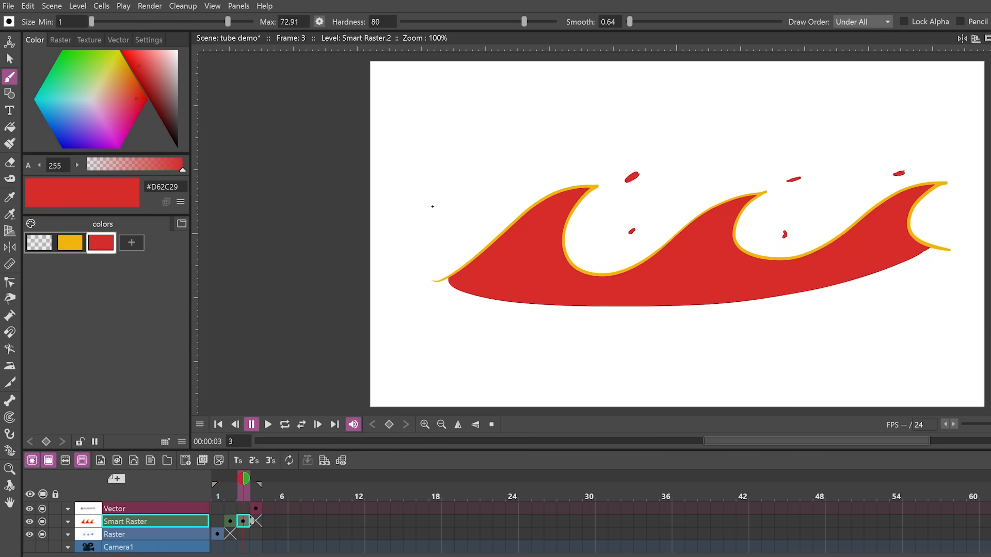
- Draw red strokes on the Smart Raster level, enlarge its canvas to 2000 and continue the strokes past the camera frame
mouse_move(441, 198)
left_mouse_down()
mouse_move(340, 299)
mouse_move(412, 289)
mouse_move(478, 335)
mouse_move(640, 375)
mouse_move(984, 318)
mouse_move(983, 384)
left_mouse_up()
left_click(76, 7)
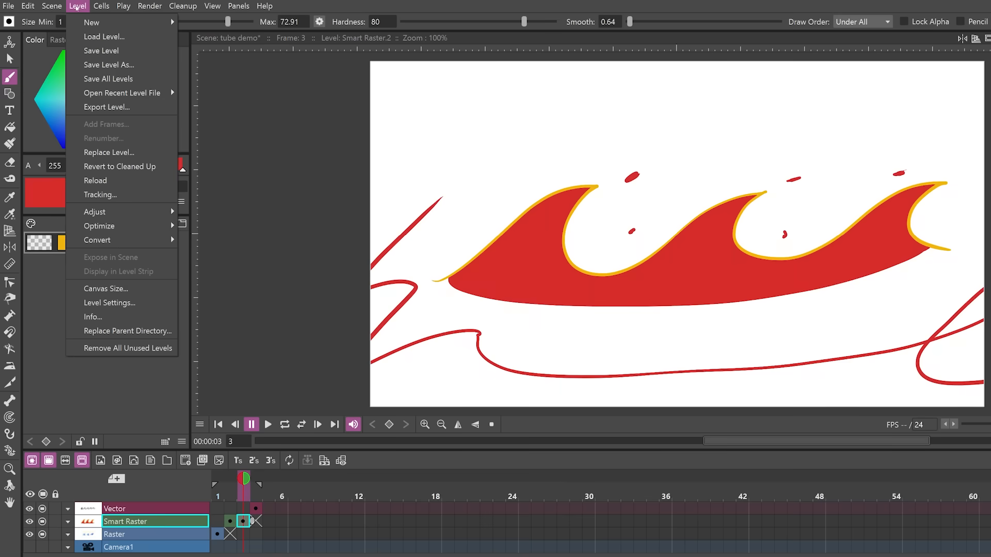
left_click(103, 288)
type("2000")
left_click(263, 375)
mouse_move(432, 173)
left_mouse_down()
mouse_move(340, 270)
mouse_move(294, 351)
mouse_move(309, 397)
mouse_move(786, 392)
left_mouse_up()
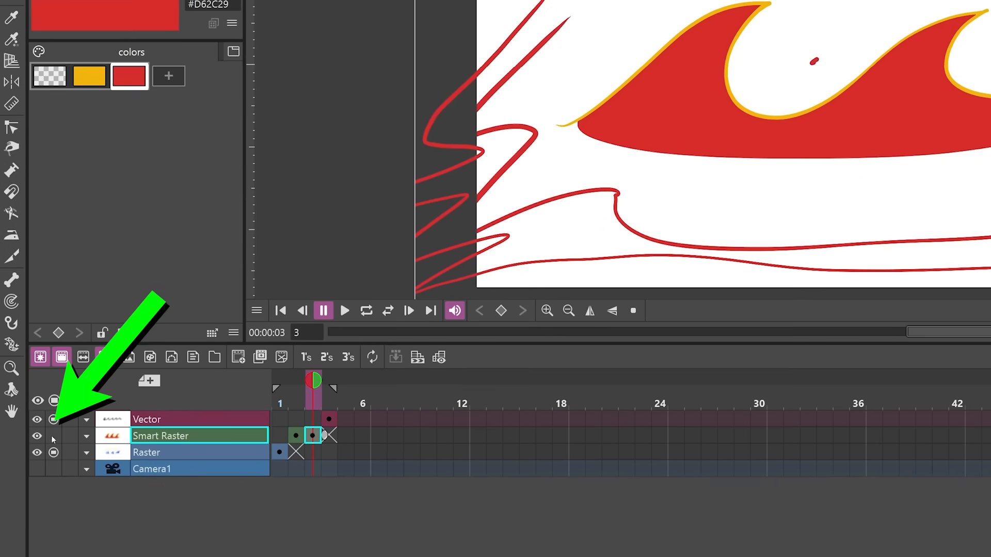
- Toggle the Smart Raster column's camera stand visibility and its preview visibility off and back on
left_click(53, 444)
left_click(52, 444)
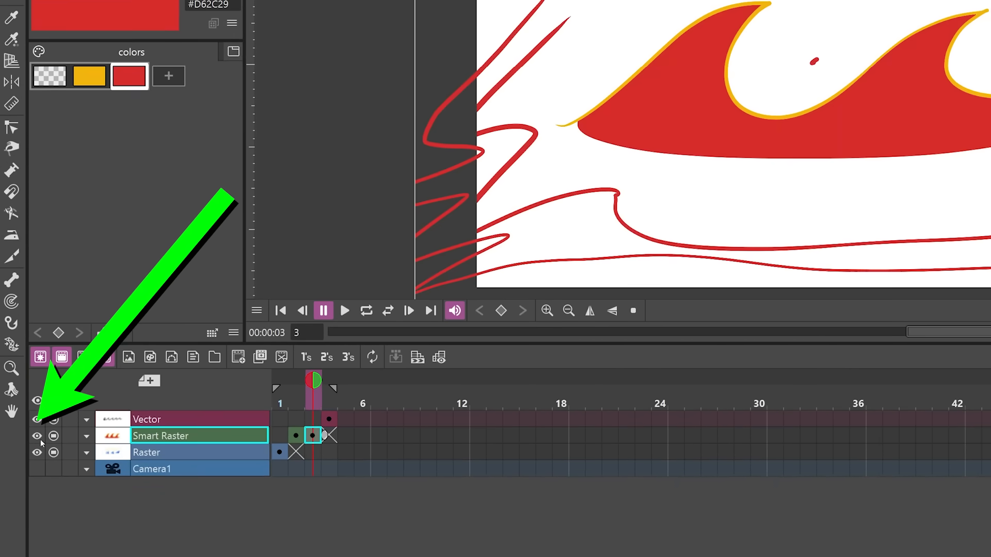
left_click(37, 436)
left_click(37, 437)
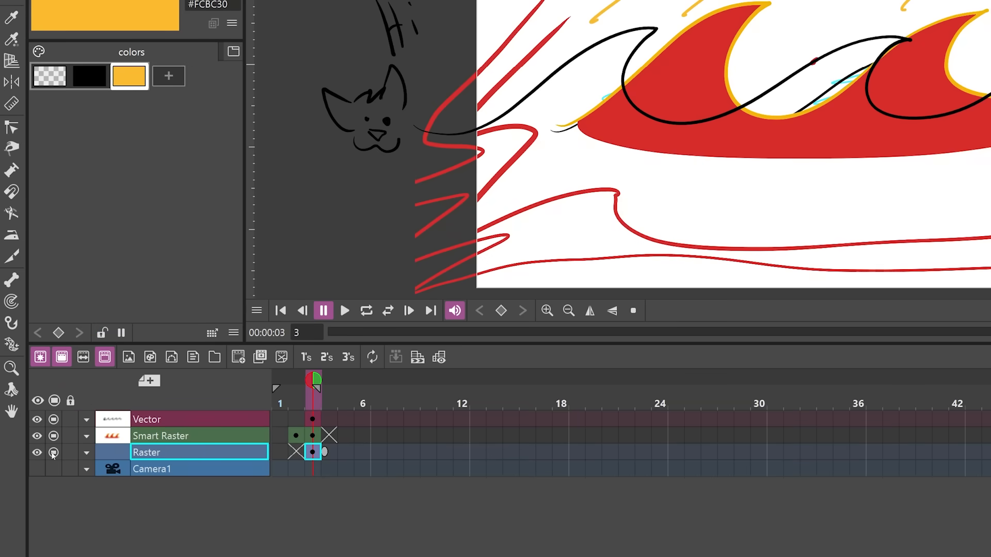
- Set the camera stand visibility to show only the Raster column
right_click(53, 452)
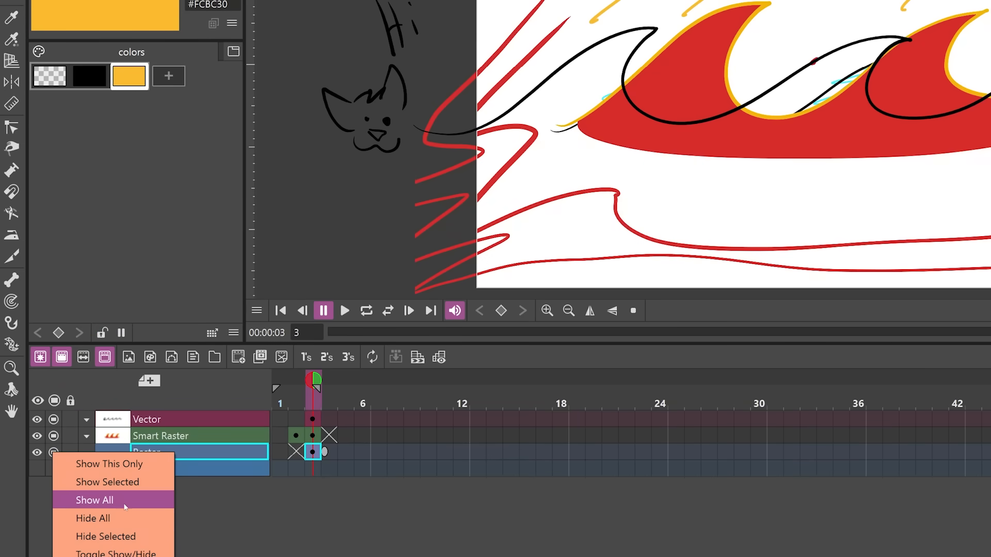
left_click(129, 466)
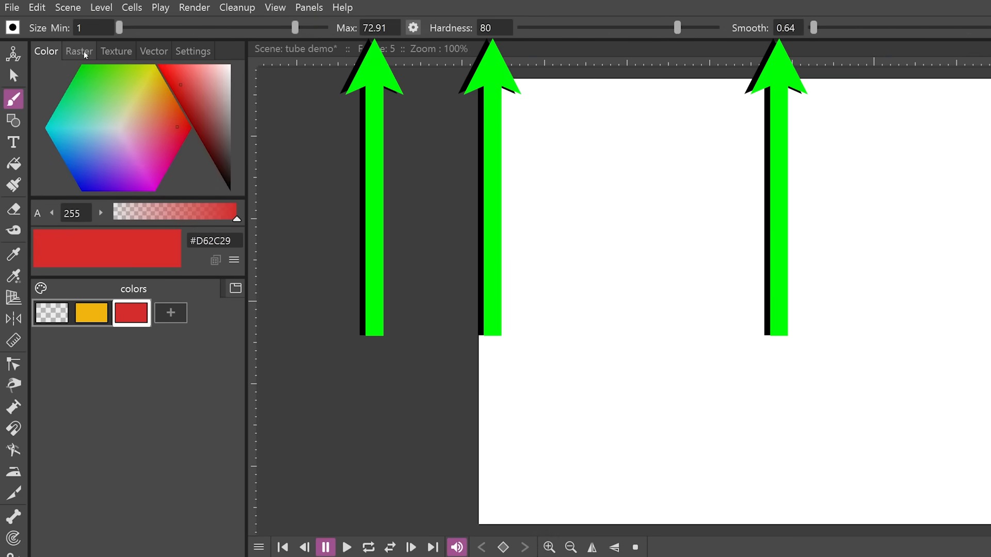
- Pick a pencil preset from the raster brushes and apply a rough-edged vector brush to the snake's red stripe style
left_click(85, 55)
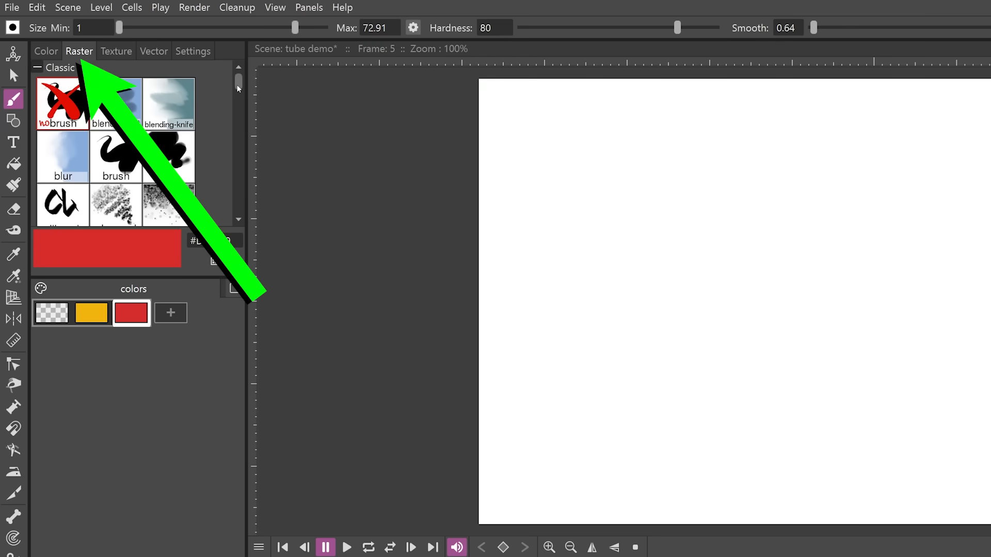
scroll(239, 88, "down", 10)
scroll(230, 213, "down", 10)
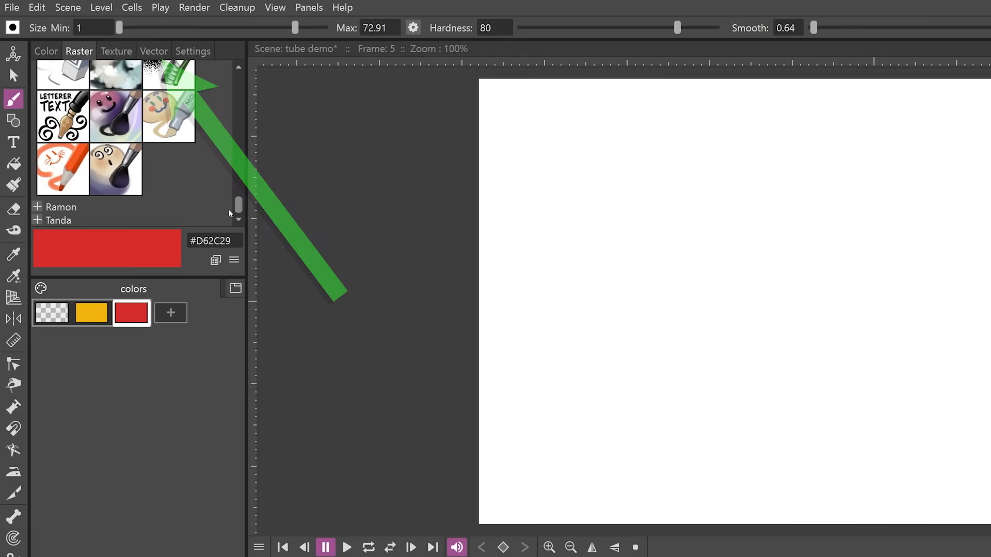
left_click(77, 178)
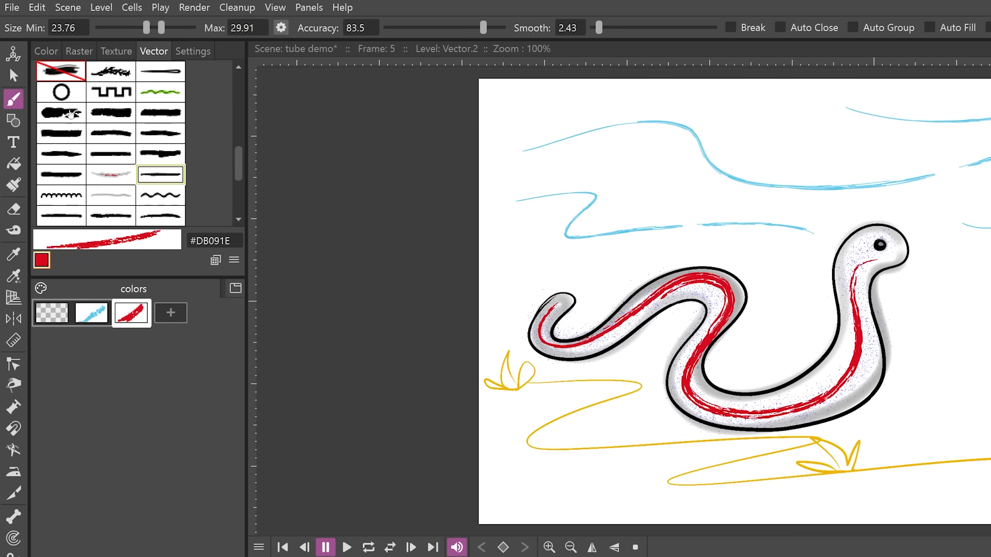
left_click(71, 115)
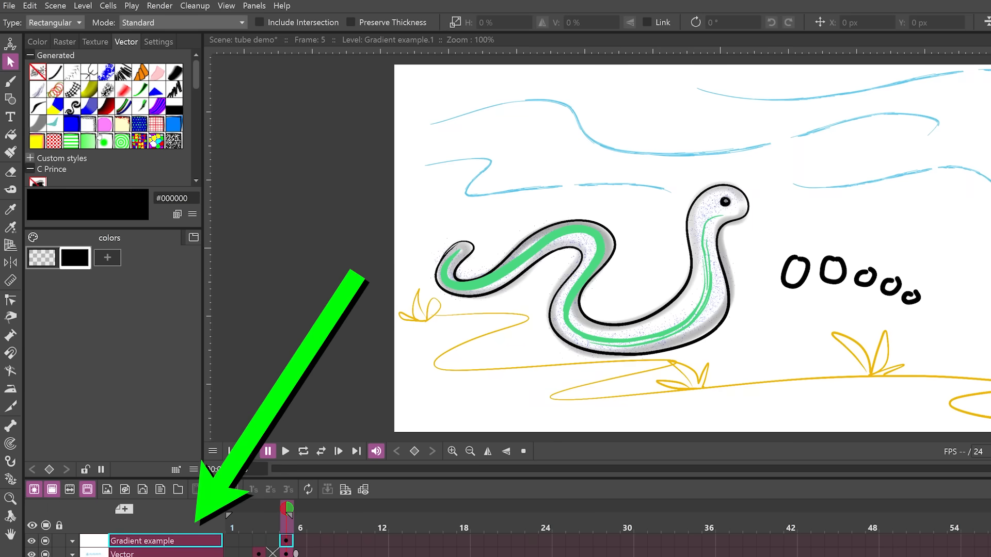
- Turn the Gradient example level's first style into a linear gradient from pale cyan #ABF8FF to sandy yellow
left_click(89, 141)
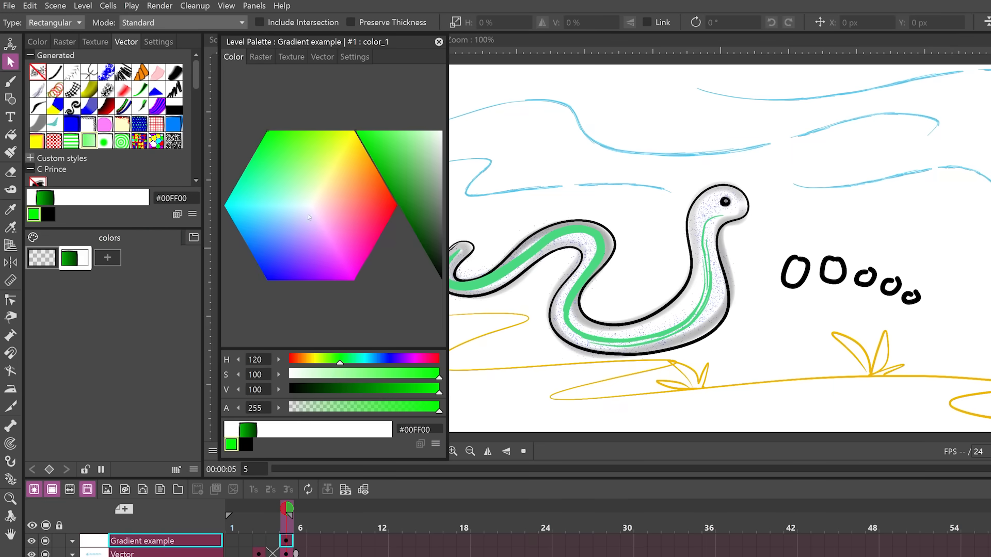
left_click(283, 208)
left_click(242, 447)
left_click(330, 186)
left_click(412, 134)
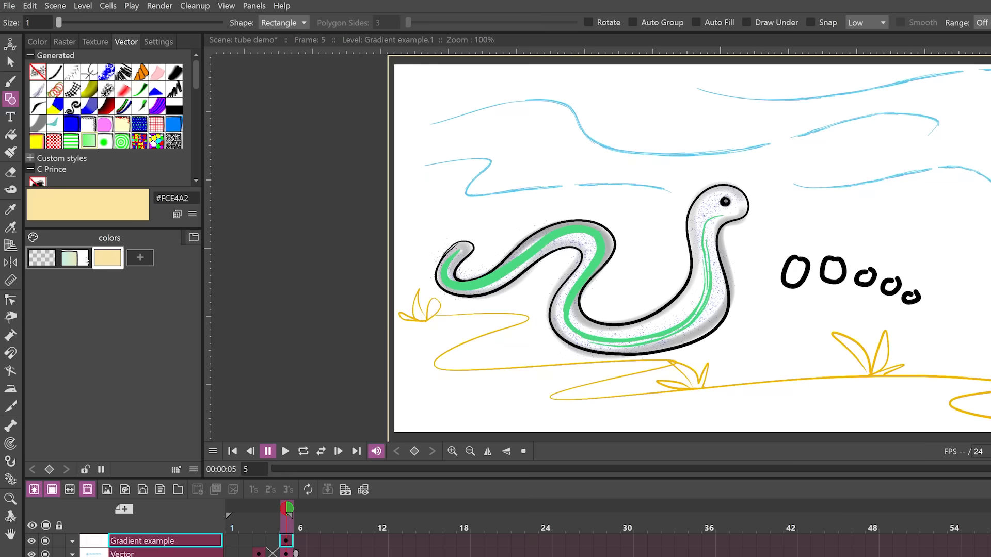
- Fill the frame-sized rectangle with the linear gradient style and change its cyan colour to #49D1DE
left_click(75, 257)
left_click(10, 134)
left_click(544, 316)
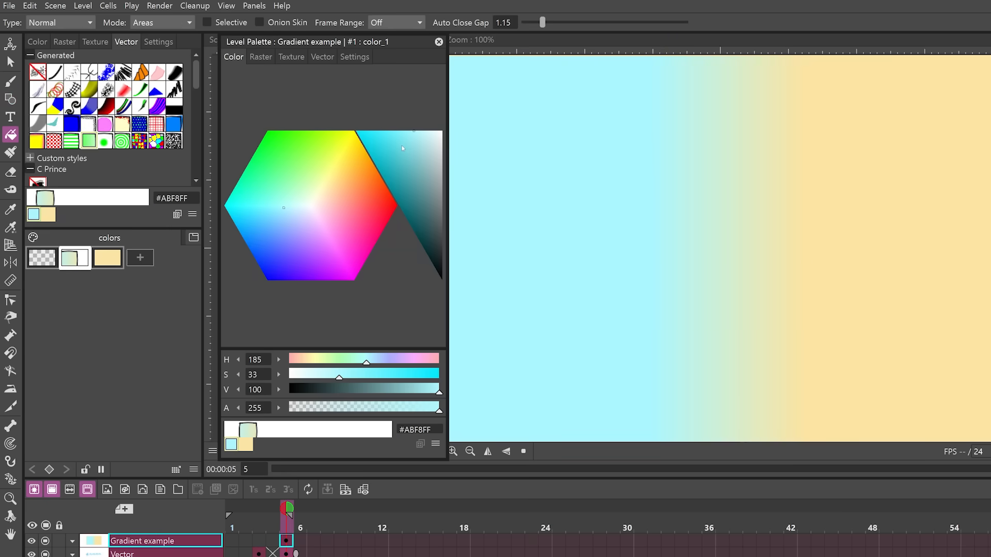
left_click(402, 144)
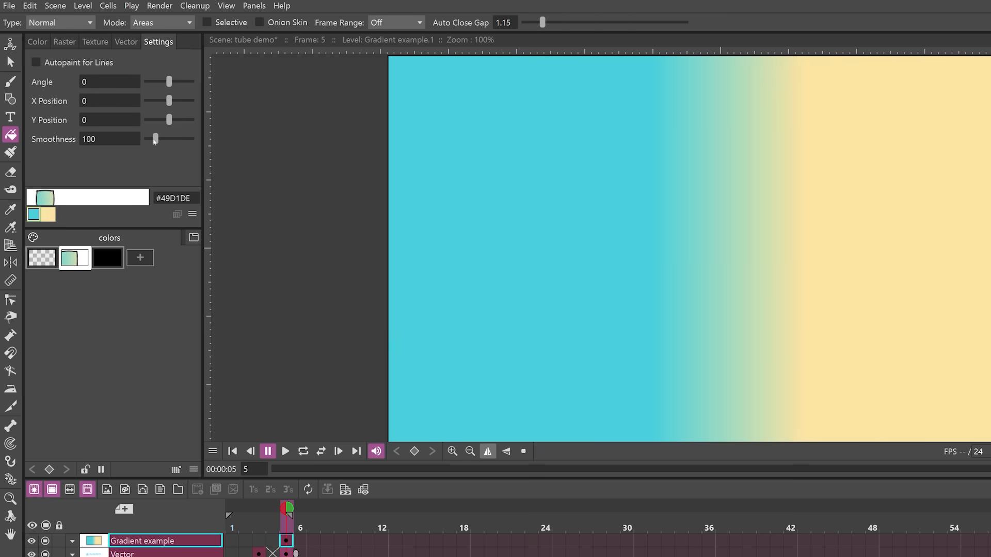
- Set the gradient's angle to -90 and its Y position to -37.5, and adjust its smoothness
mouse_move(155, 138)
left_mouse_down()
mouse_move(139, 147)
mouse_move(158, 140)
left_mouse_up()
left_click_drag(170, 81, 163, 81)
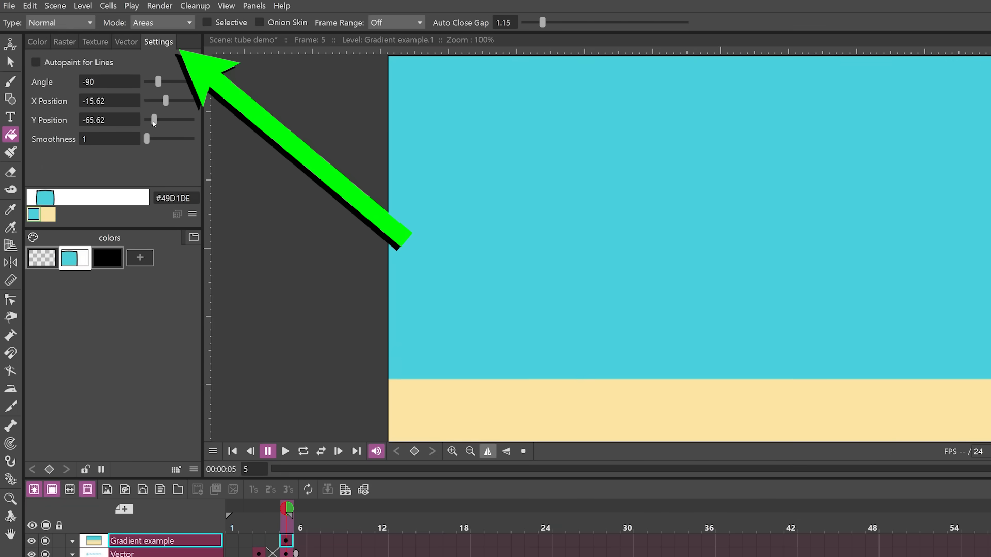
left_click_drag(160, 123, 157, 126)
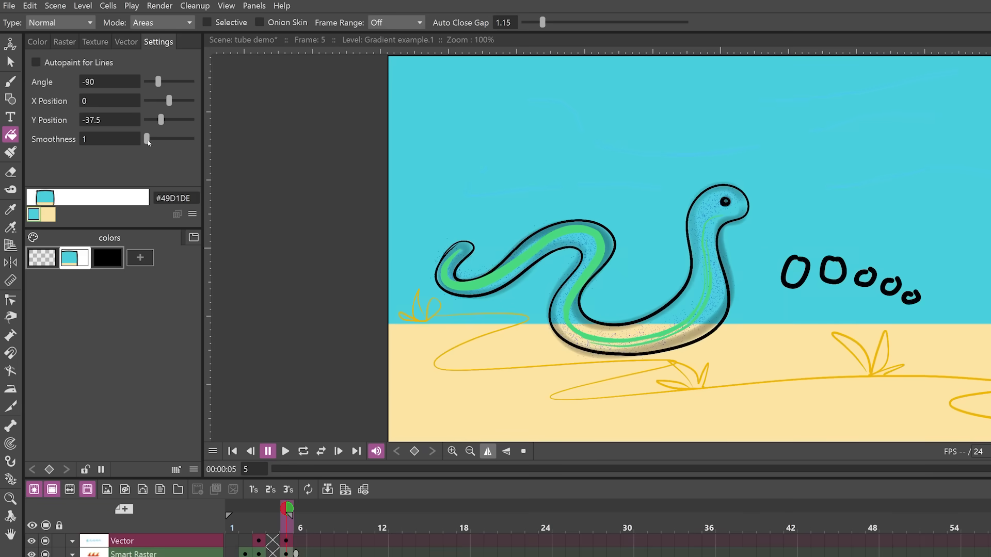
left_click_drag(146, 139, 162, 138)
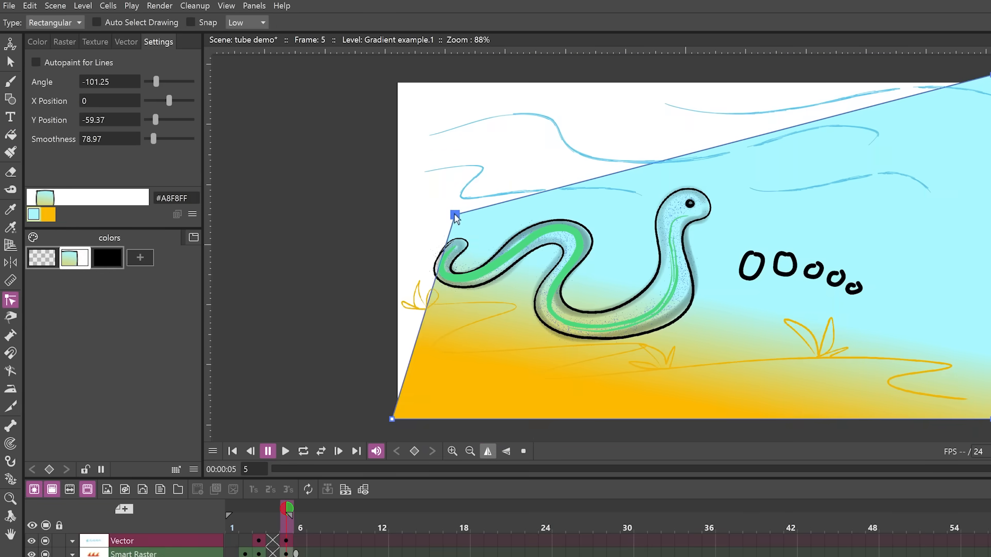
- Reshape the gradient-filled rectangle by moving its lower-left and upper-right corner points inward
left_click_drag(400, 416, 532, 373)
mouse_move(973, 89)
left_mouse_down()
mouse_move(914, 186)
mouse_move(851, 116)
mouse_move(768, 354)
mouse_move(749, 377)
mouse_move(849, 137)
mouse_move(966, 101)
left_mouse_up()
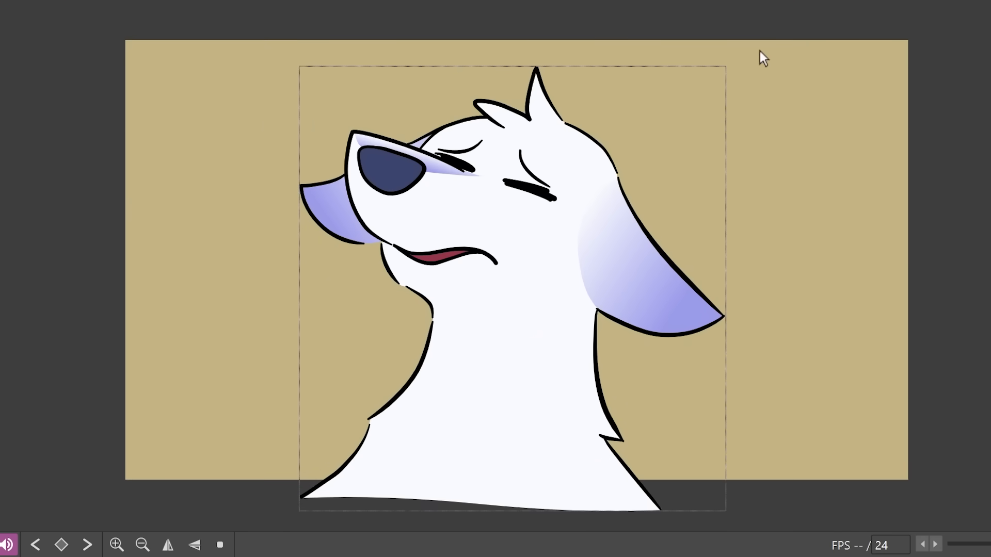
- Copy the coloured dog head, paste it into the outline-only drawing and align it with the existing lines
mouse_move(760, 49)
left_mouse_down()
mouse_move(282, 412)
mouse_move(238, 514)
mouse_move(215, 522)
left_mouse_up()
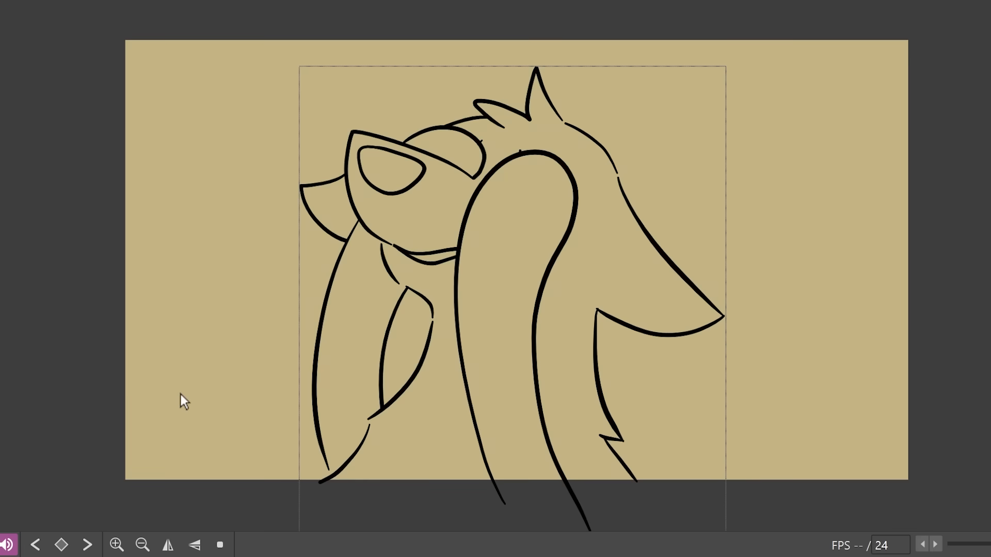
key("ctrl+v")
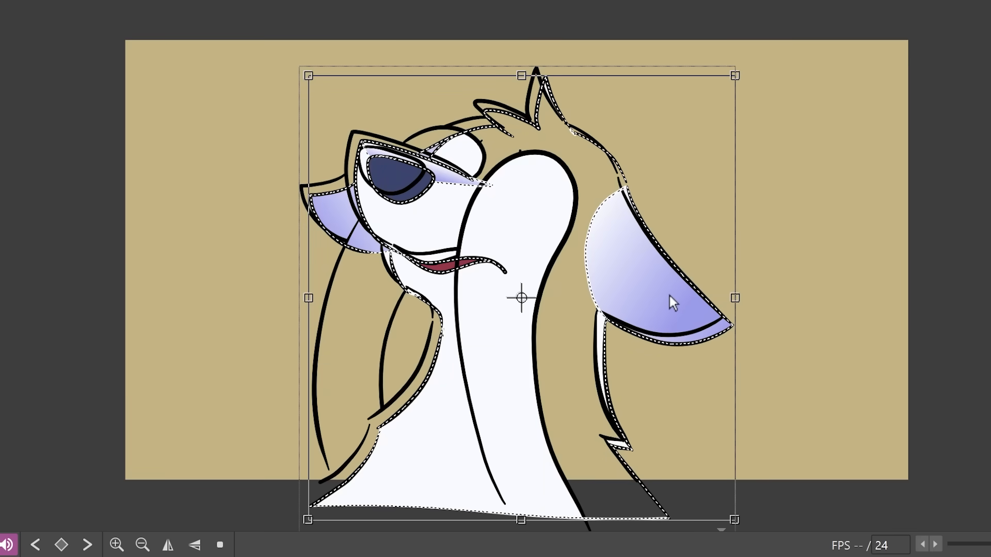
mouse_move(680, 346)
left_mouse_down()
mouse_move(619, 361)
mouse_move(650, 330)
mouse_move(681, 325)
mouse_move(681, 336)
left_mouse_up()
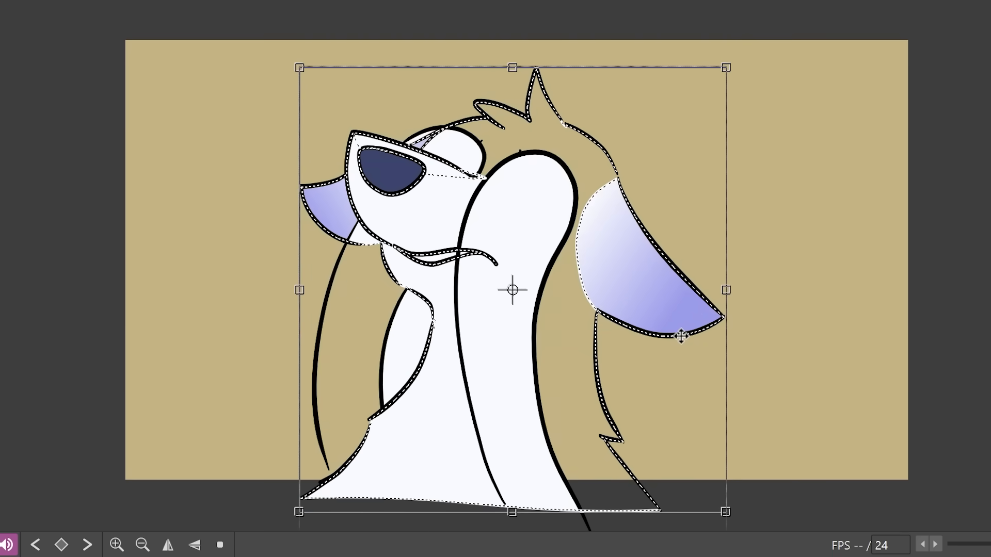
key("ctrl+shift+a")
- Flip back and forth between the neighbouring frames to compare the two dog drawings
key("Left")
key("Right")
key("Left")
key("Right")
key("Left")
key("Right")
key("Left")
key("Right")
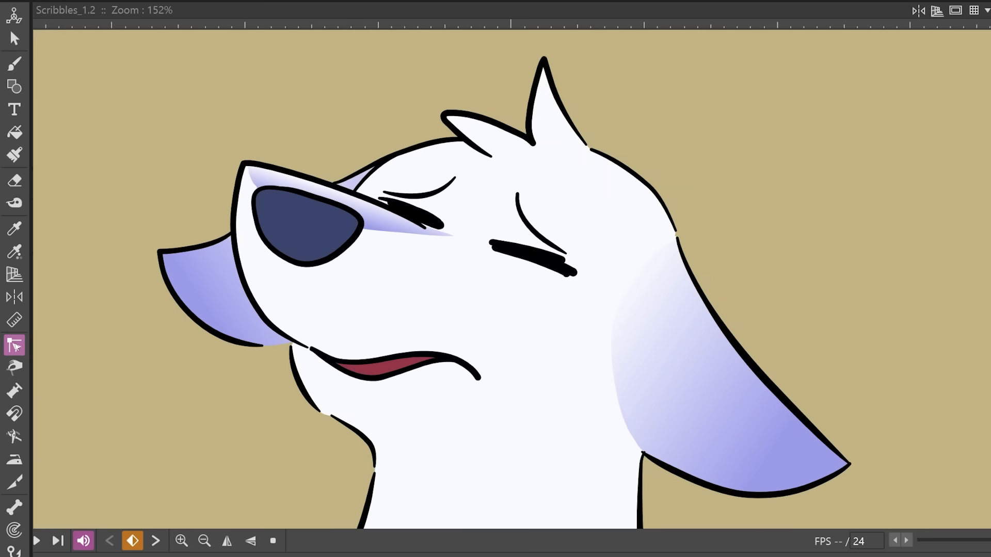
- Reshape the dog's upright hair tuft by moving its tip control point and bending the curves beside it
key("e")
left_click(544, 61)
left_click_drag(547, 64, 549, 38)
left_click_drag(626, 134, 652, 214)
left_click_drag(564, 156, 535, 138)
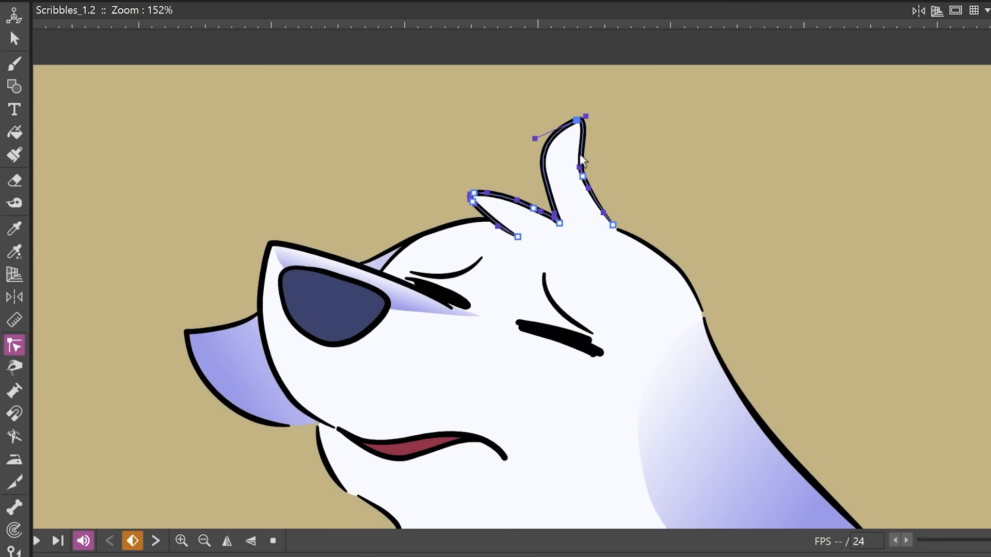
left_click_drag(583, 178, 538, 182)
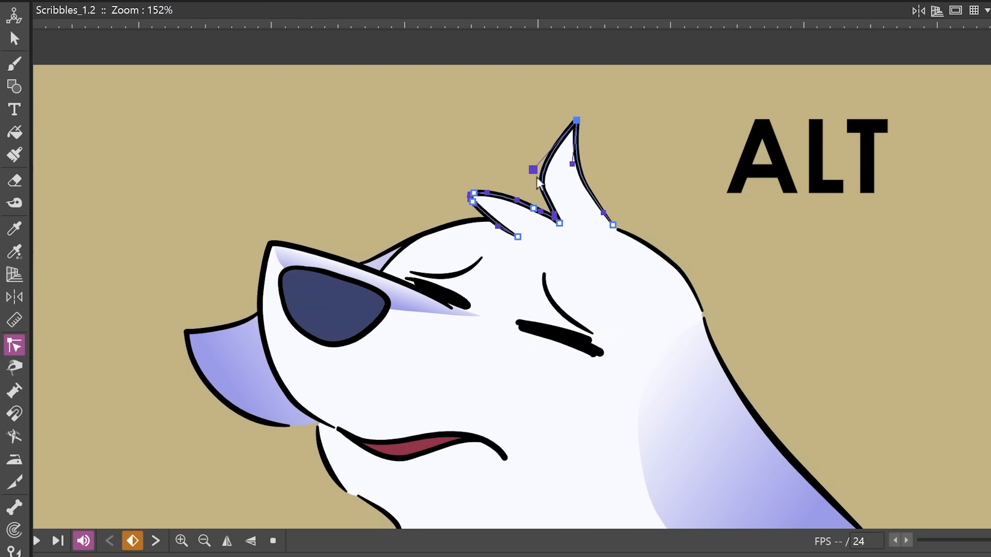
- Toggle the tuft's tip point between corner and smooth, and pull its handles outward to round the tip
left_click(574, 121, "alt")
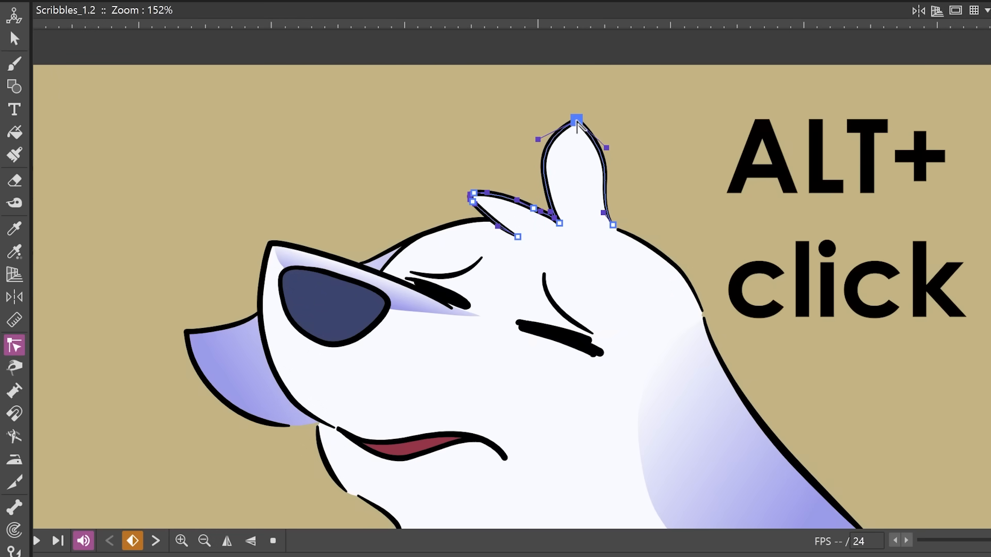
left_click(576, 121, "alt")
left_click(576, 121, "alt")
left_click_drag(585, 146, 606, 129)
left_click_drag(569, 147, 548, 123)
left_click_drag(607, 129, 626, 137)
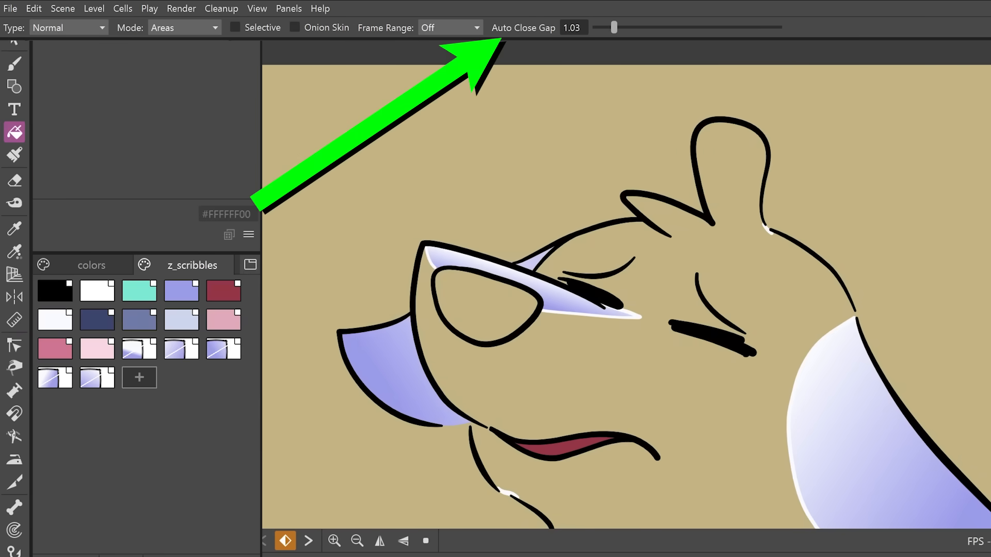
- Raise the fill tool's Auto Close Gap far up and lower it again
left_click_drag(613, 28, 735, 27)
left_click_drag(735, 27, 607, 27)
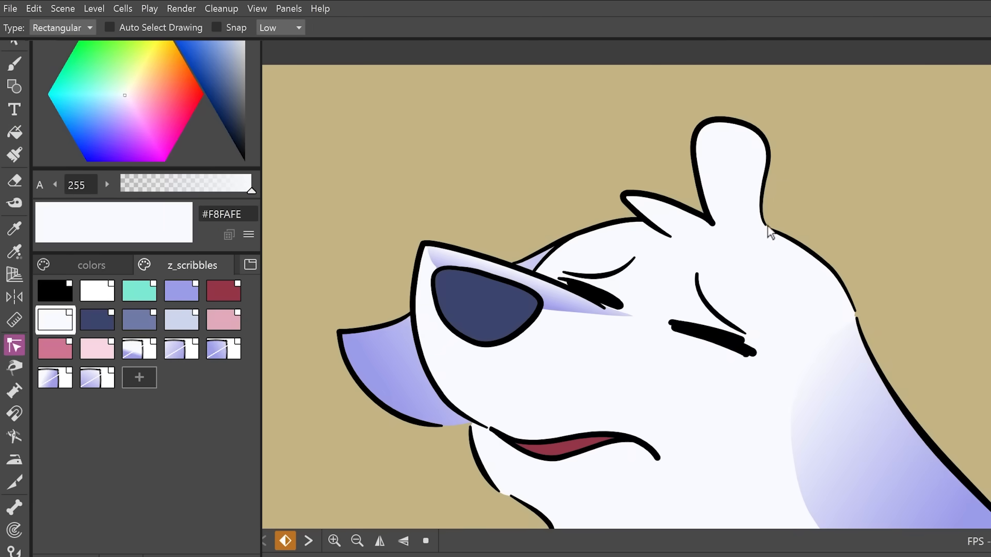
- Adjust the outline's end control point at the base of the hair tuft
left_click(768, 227)
left_click_drag(767, 226, 746, 200)
mouse_move(449, 269)
left_mouse_down()
mouse_move(472, 283)
mouse_move(465, 294)
left_mouse_up()
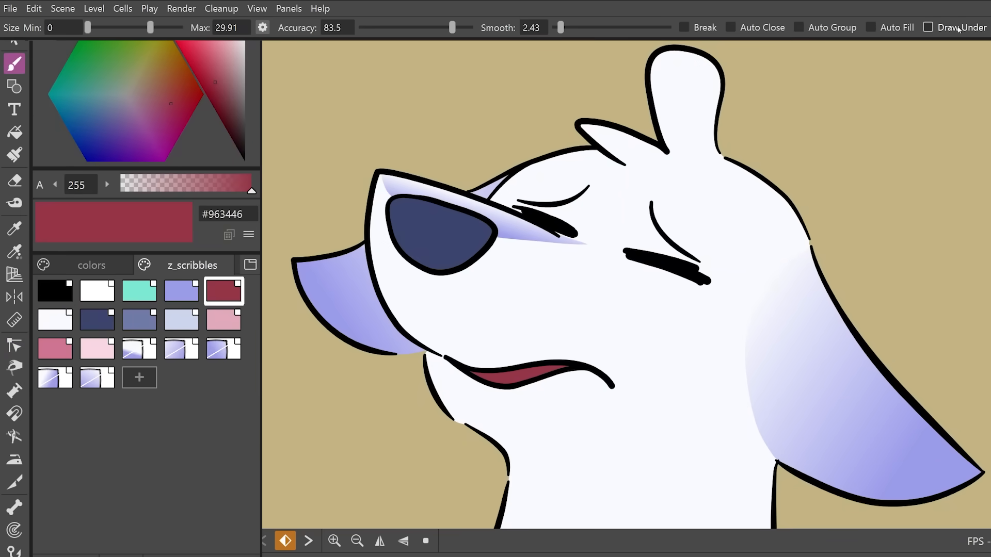
- Turn on Draw Under and brush a #963446 stroke from the background across the base of the dog's large ear
left_click(958, 29)
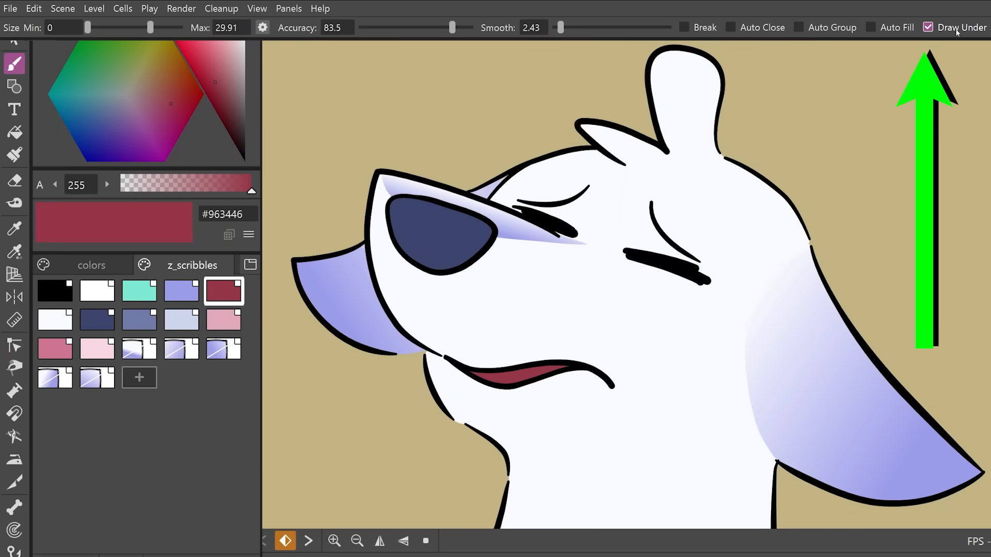
mouse_move(923, 163)
left_mouse_down()
mouse_move(815, 259)
mouse_move(805, 286)
left_mouse_up()
- Try the Paint Brush on the vector dog drawing, and paint over the outlined circle in #FF0066 using Areas mode
left_click(15, 155)
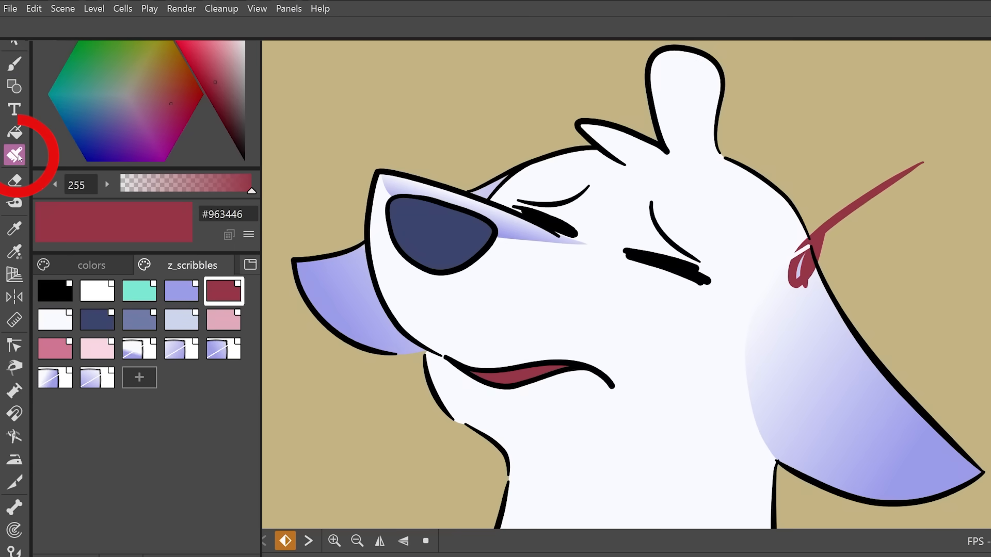
left_click(887, 285)
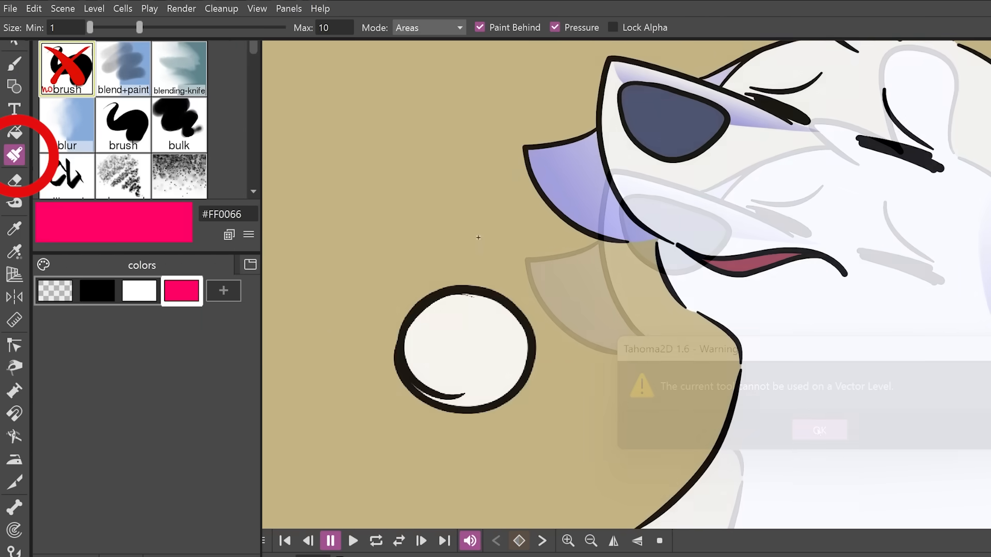
left_click_drag(488, 225, 466, 284)
mouse_move(495, 410)
left_mouse_down()
mouse_move(538, 299)
mouse_move(434, 291)
left_mouse_up()
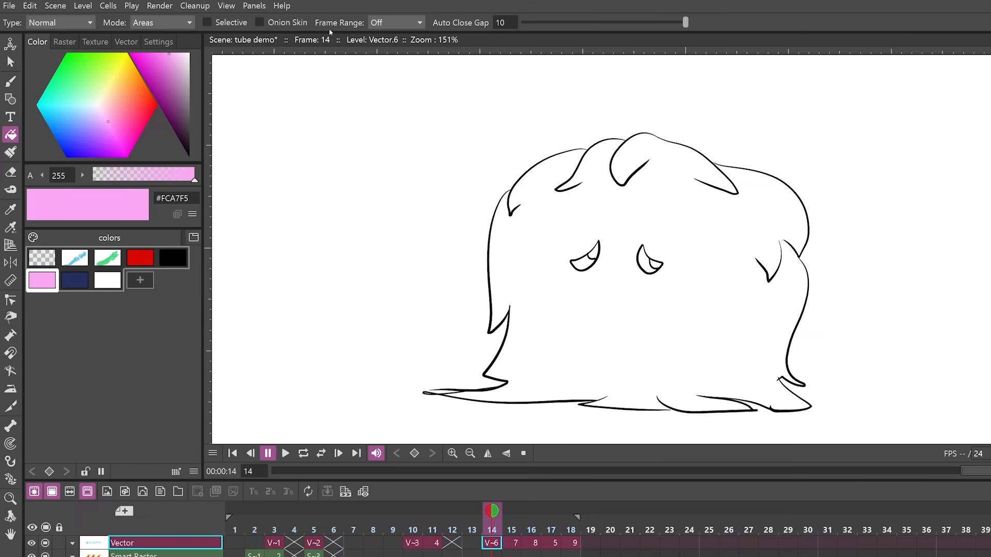
- Set the fill tool's Frame Range to Linear and fill the furry creature's body with #FCA7F5 from frame 14 to 18
left_click(395, 23)
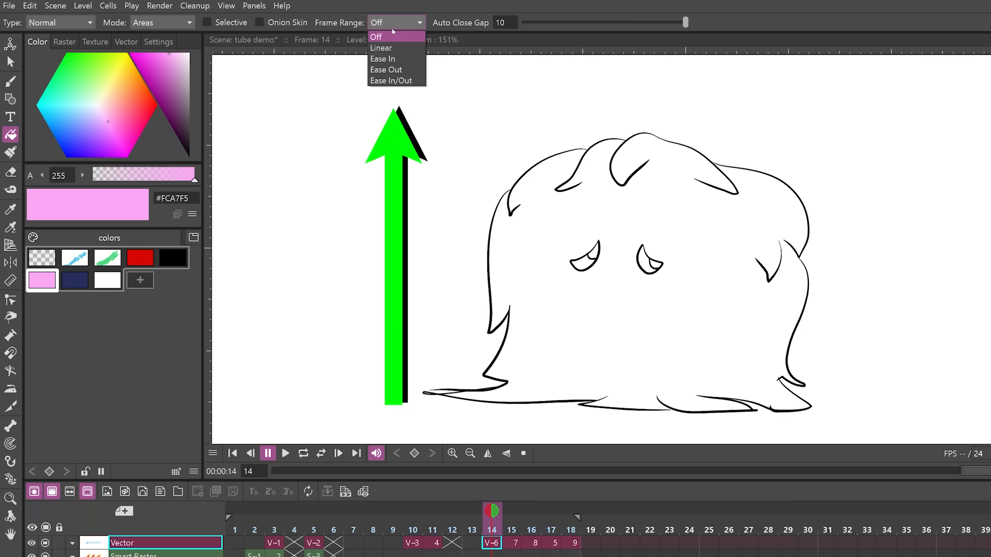
left_click(382, 48)
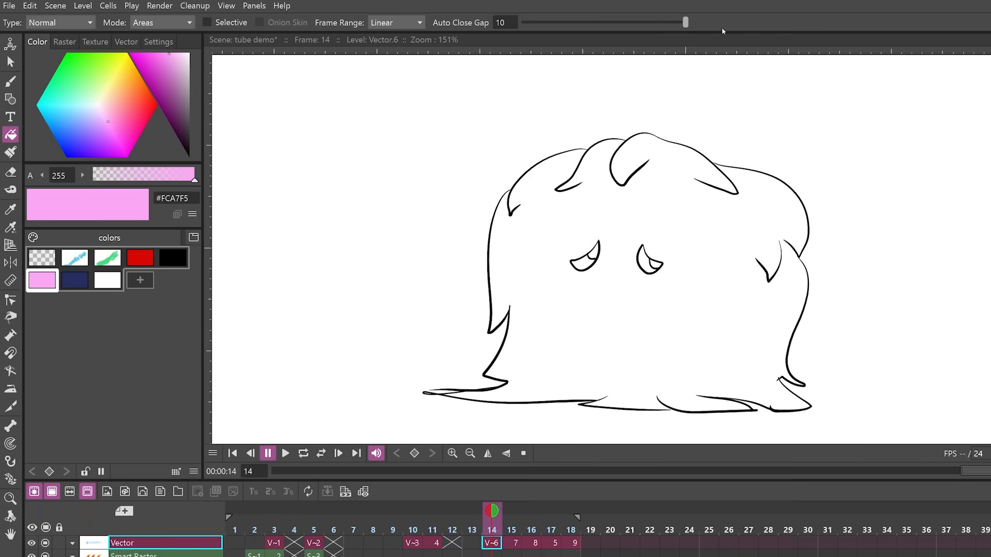
left_click(572, 525)
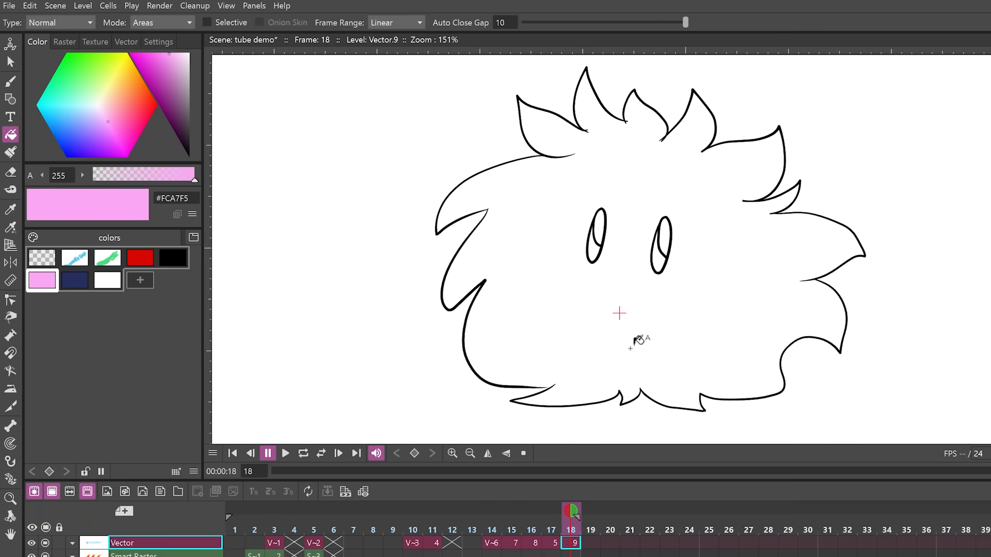
left_click(630, 316)
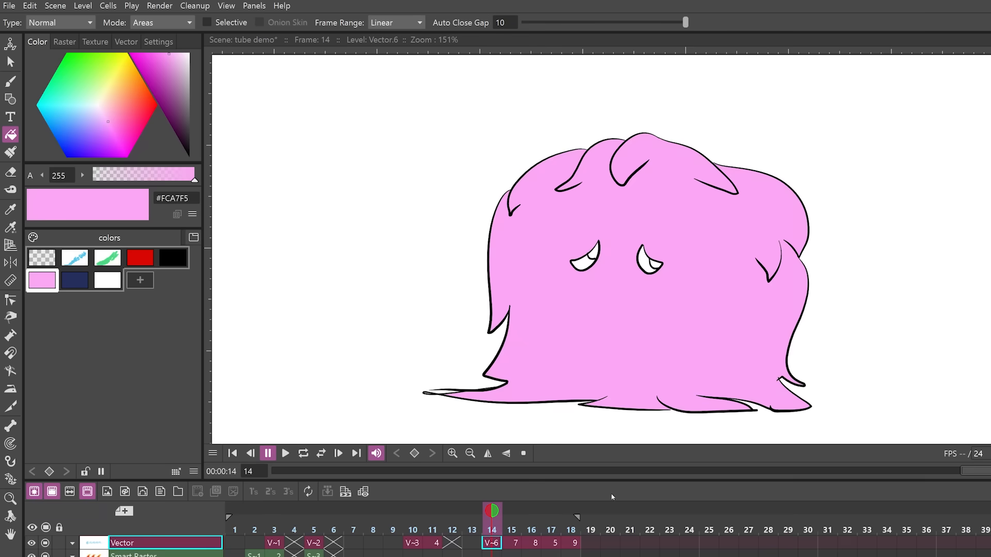
mouse_move(502, 529)
left_mouse_down()
mouse_move(571, 516)
mouse_move(552, 511)
left_mouse_up()
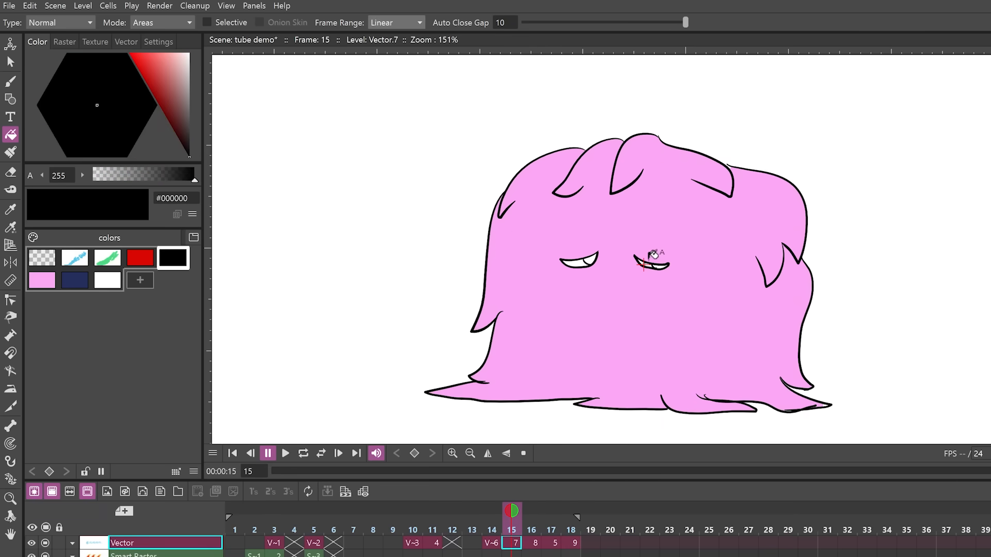
- Complete the black frame-range fill of the creature's pupil at frame 18 and scrub through the filled frames
key("period")
key("period")
key("period")
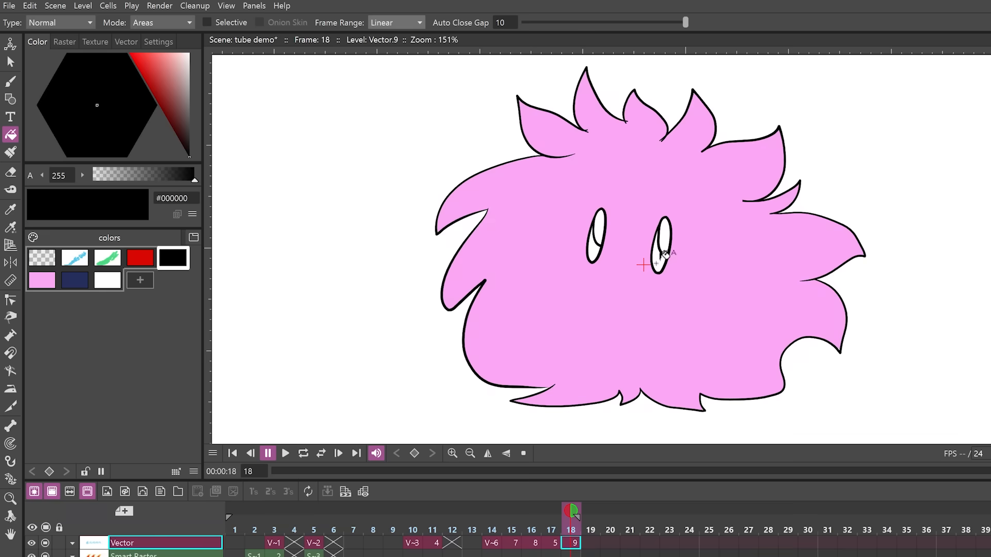
left_click(665, 254)
left_click_drag(492, 521, 570, 523)
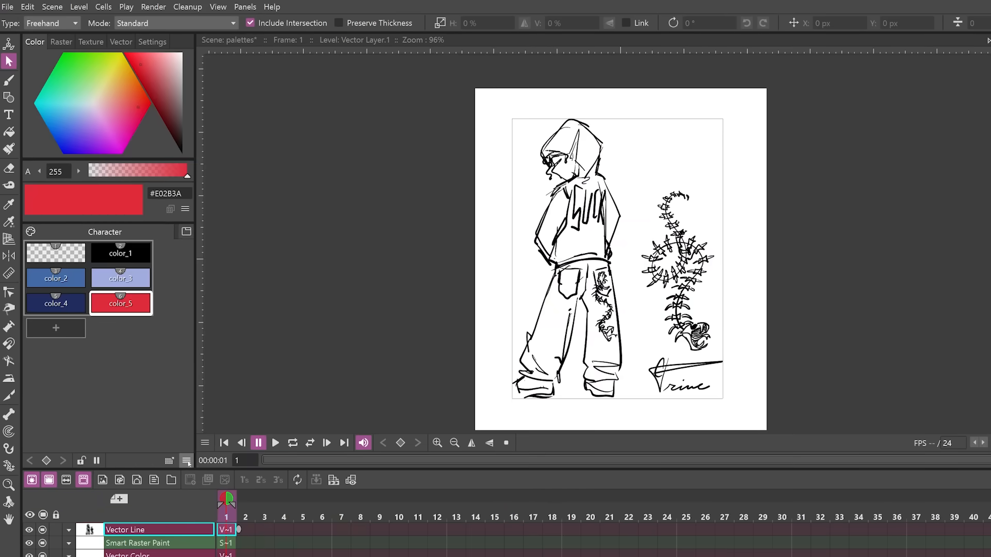
- Display the Character palette in List View, and switch it to Small Thumbnails View
left_click(186, 461)
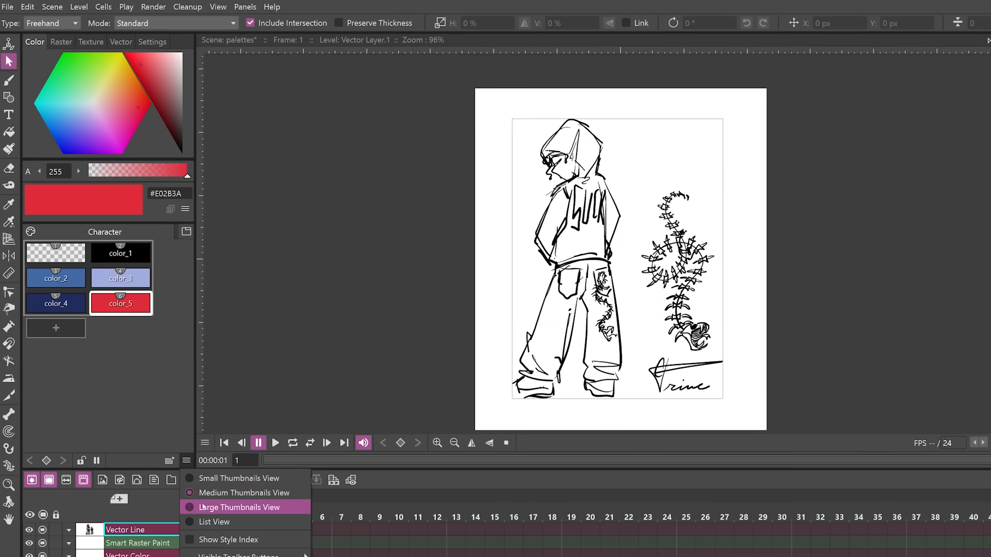
left_click(190, 521)
left_click(186, 460)
left_click(238, 478)
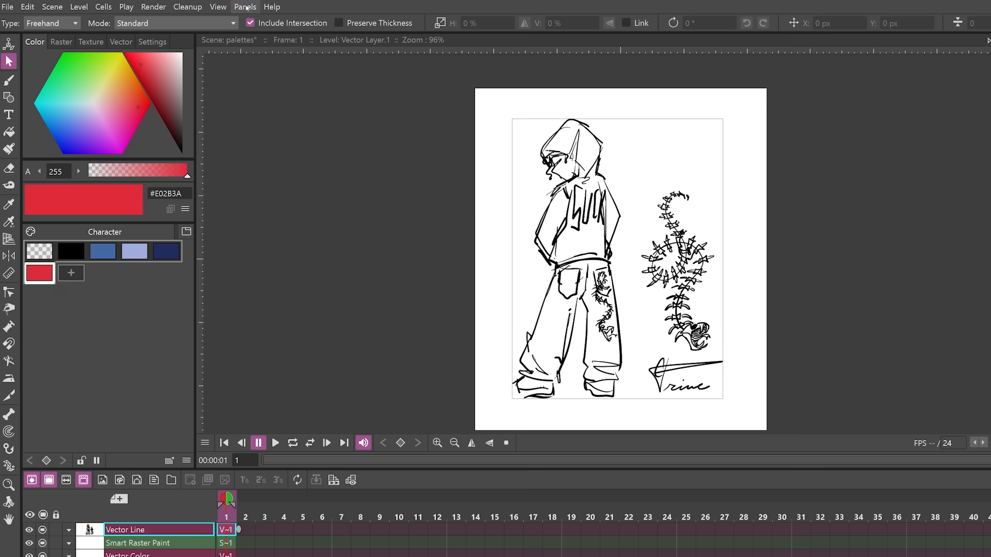
- Open the Studio Palette and add the level's Character palette to Project Palettes
left_click(245, 7)
left_click(264, 100)
left_click(279, 233)
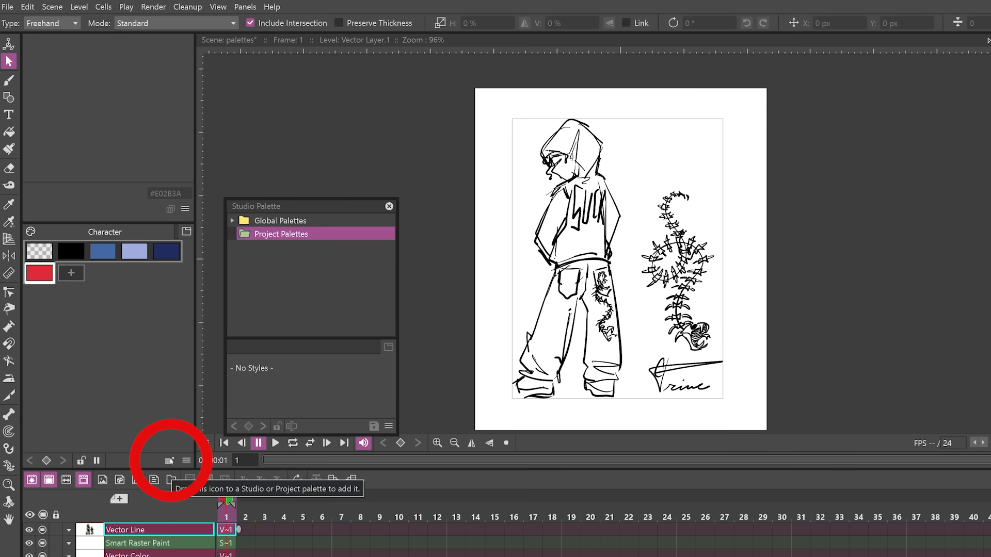
left_click_drag(170, 461, 170, 430)
left_click_drag(268, 238, 274, 239)
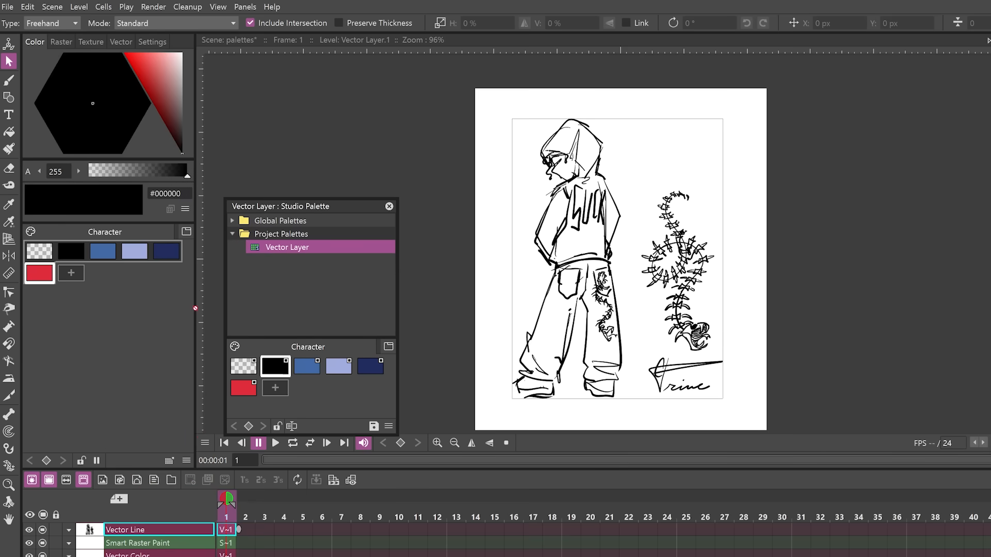
- Bring the studio palette's styles into the level palette and toggle the Studio Palette link for all five colors
left_click_drag(169, 314, 168, 316)
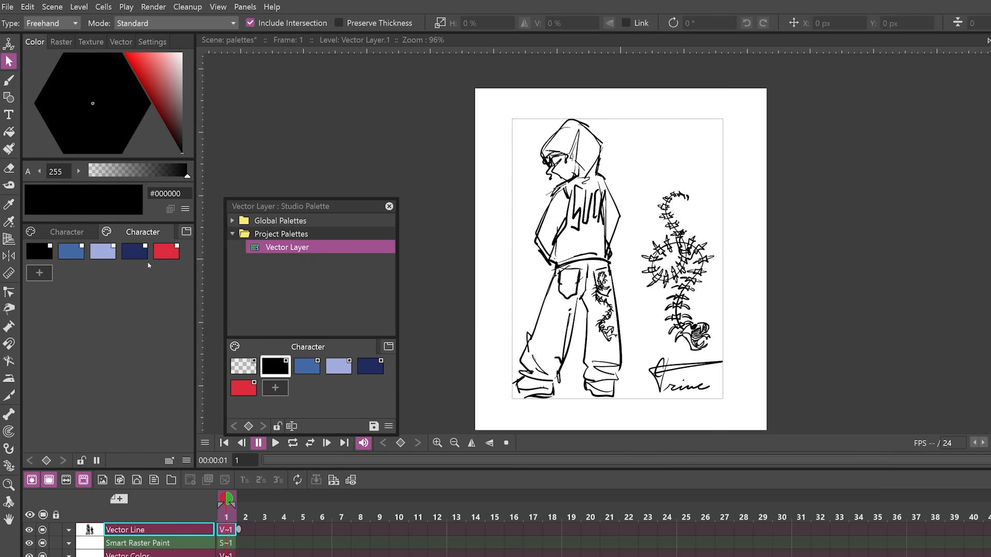
left_click(47, 260)
left_click(167, 257, "shift")
right_click(166, 254)
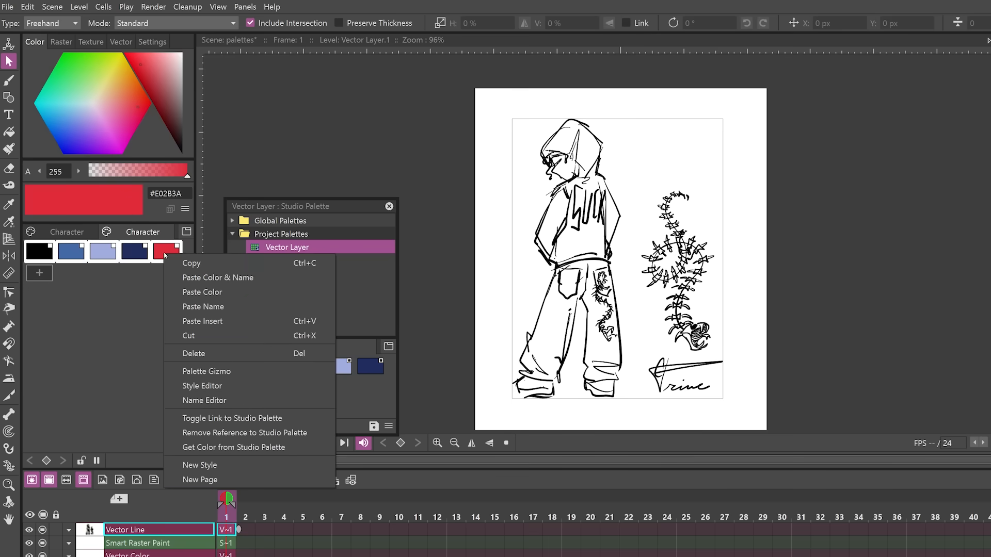
left_click(263, 417)
- Recolor the studio palette's black color_1 style to red #C40000 and save the palette
double_click(277, 371)
left_click_drag(417, 193, 402, 200)
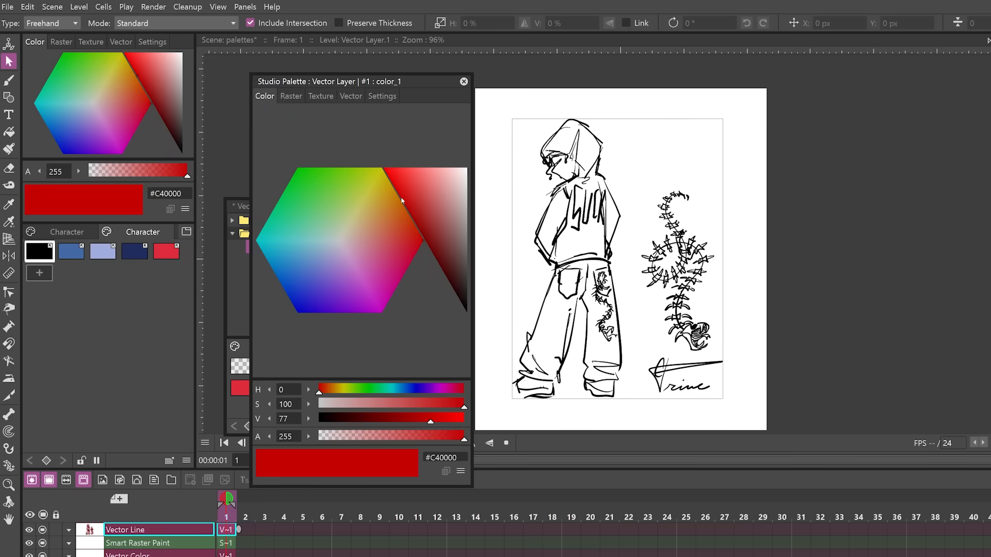
left_click(373, 426)
left_click(573, 357)
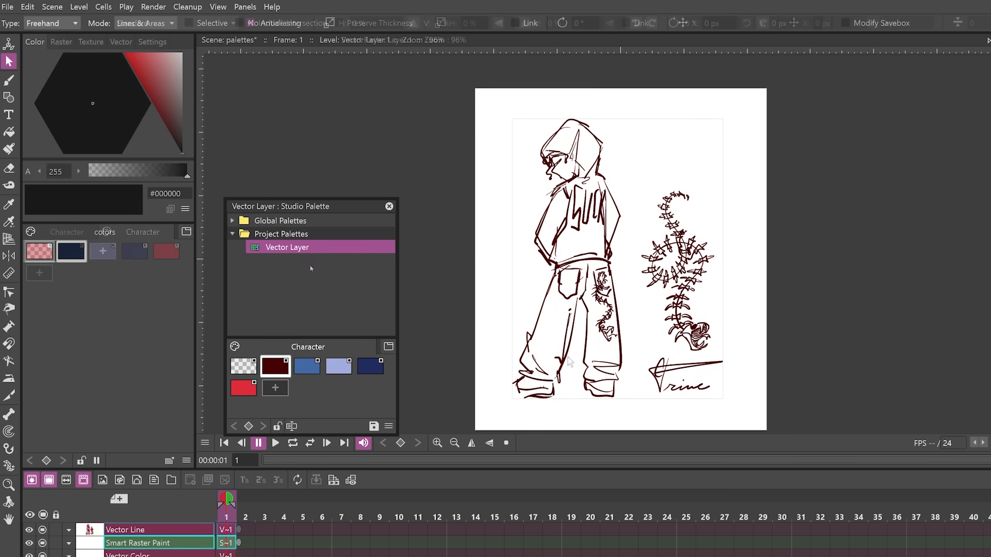
- Load the Vector Layer studio palette into the Smart Raster Paint level's current palette
right_click(302, 247)
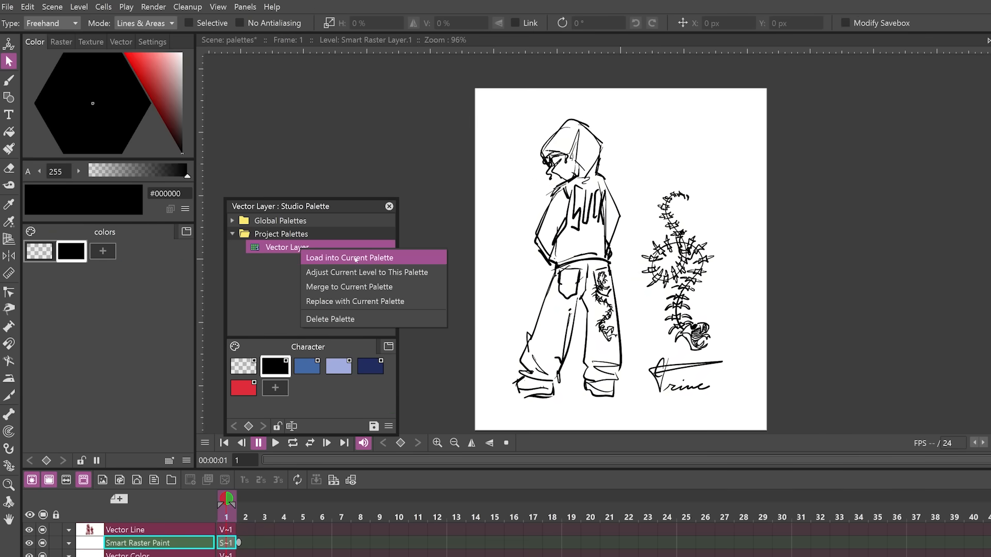
left_click(356, 258)
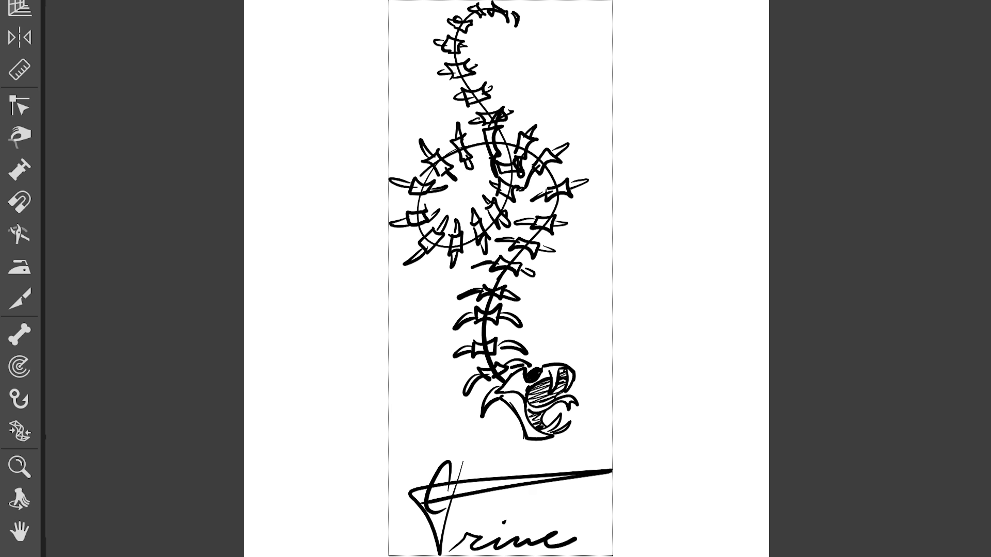
- Pull the skeletal snake's spine line into wide bends with the Pinch tool and reshape its lower bends with the Magnet tool
left_click(19, 136)
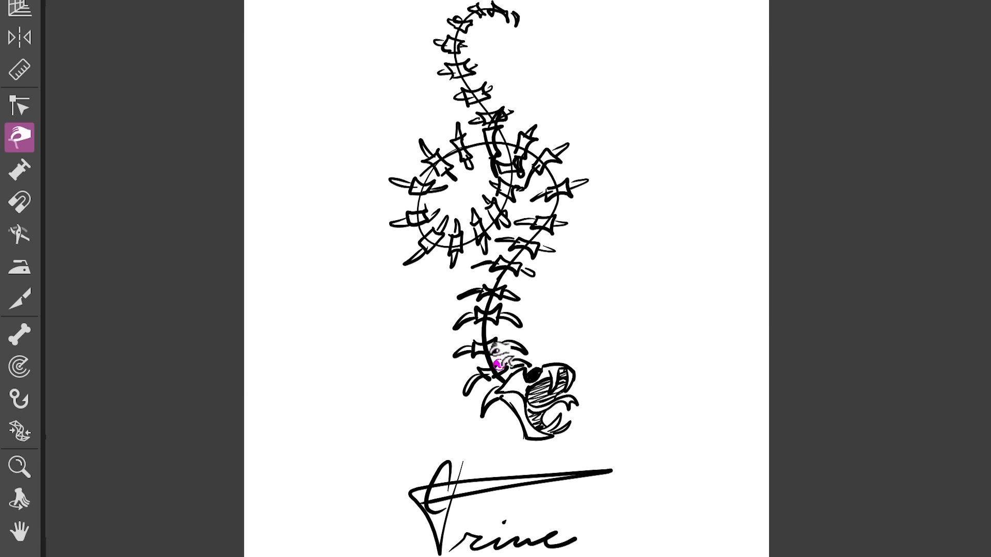
mouse_move(484, 354)
left_mouse_down()
mouse_move(482, 325)
mouse_move(469, 336)
mouse_move(358, 348)
left_mouse_up()
left_click_drag(475, 240, 408, 334)
left_click_drag(407, 369, 417, 351)
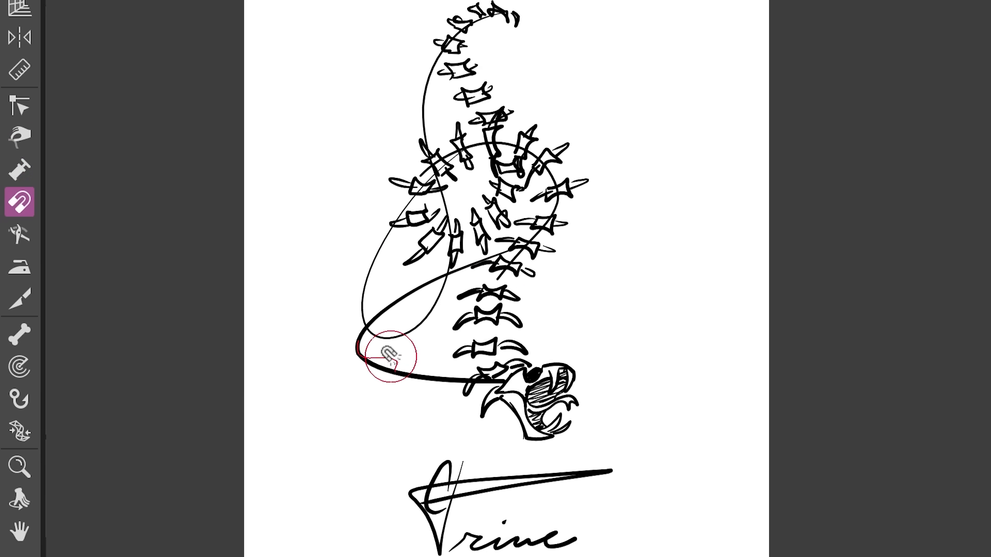
mouse_move(387, 354)
left_mouse_down()
mouse_move(361, 354)
mouse_move(405, 294)
left_mouse_up()
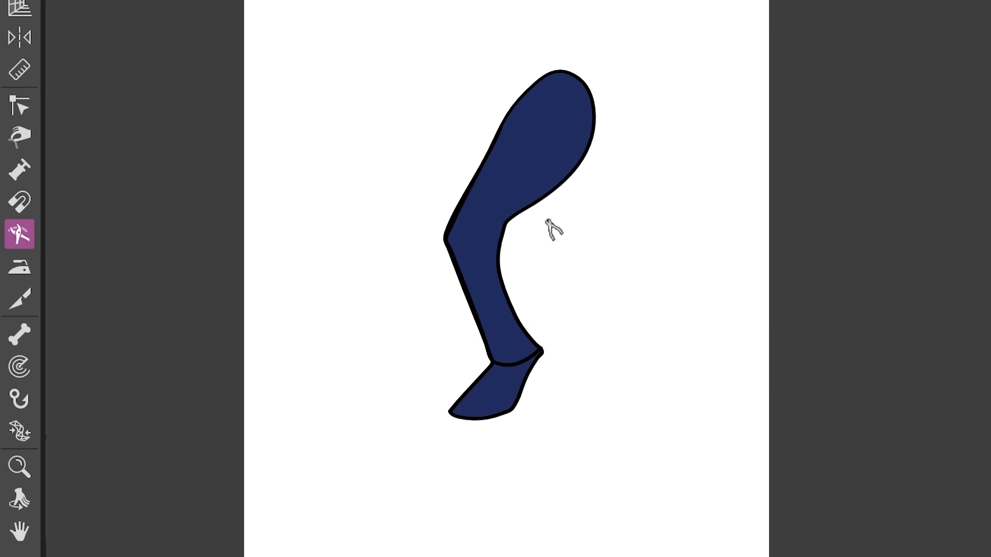
- Bend the blue leg drawing around its knee with the Bender tool
left_click(521, 162)
mouse_move(449, 262)
left_mouse_down()
mouse_move(420, 214)
mouse_move(424, 193)
left_mouse_up()
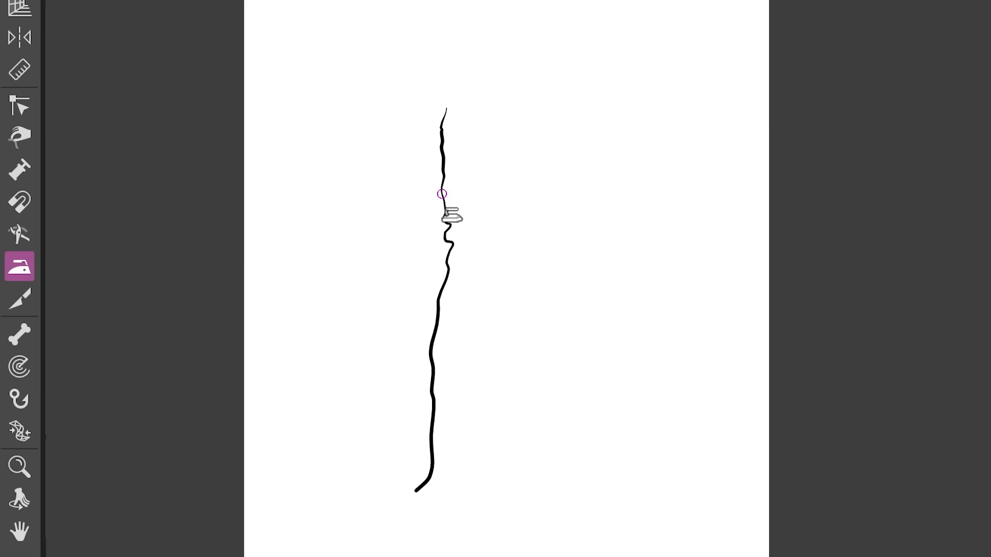
- Smooth the wobbly vertical line with the Iron tool, and cut it near its middle to move the lower piece aside
mouse_move(449, 215)
left_mouse_down()
mouse_move(453, 191)
mouse_move(439, 390)
left_mouse_up()
left_click_drag(424, 299, 456, 304)
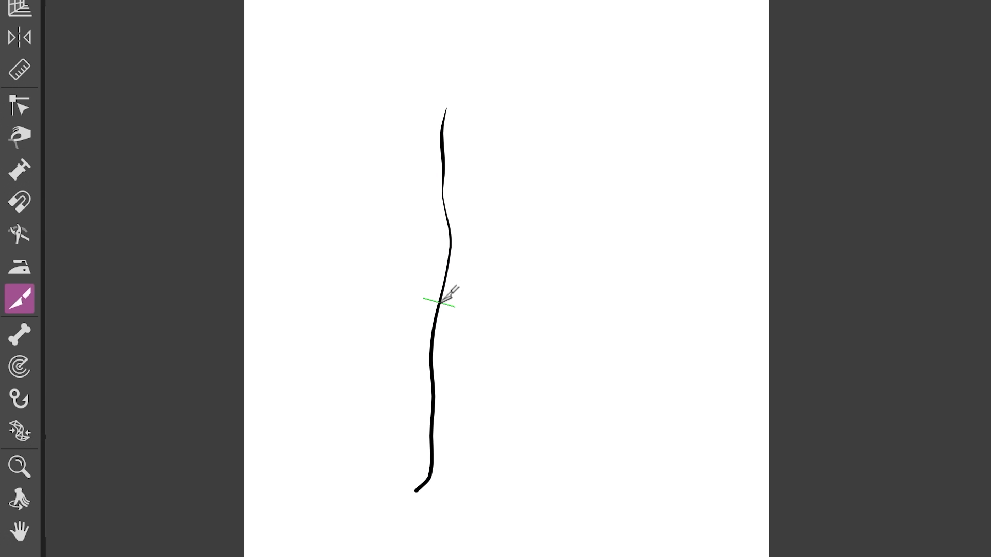
key("alt+s")
left_click(434, 334)
left_click_drag(434, 364, 533, 380)
left_click(637, 424)
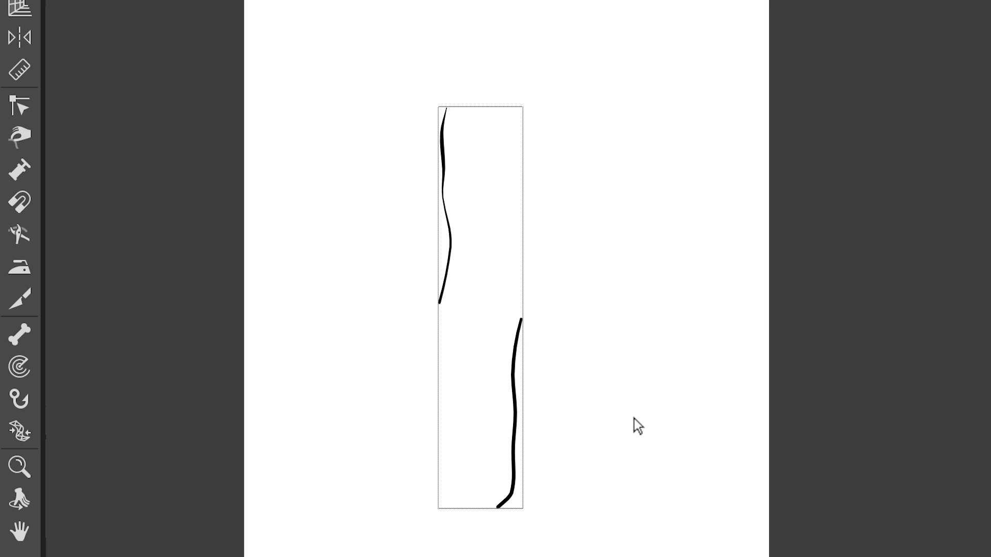
- Cut the snake's spine line where it crosses a vertebra and delete the segment inside it
key("alt+t")
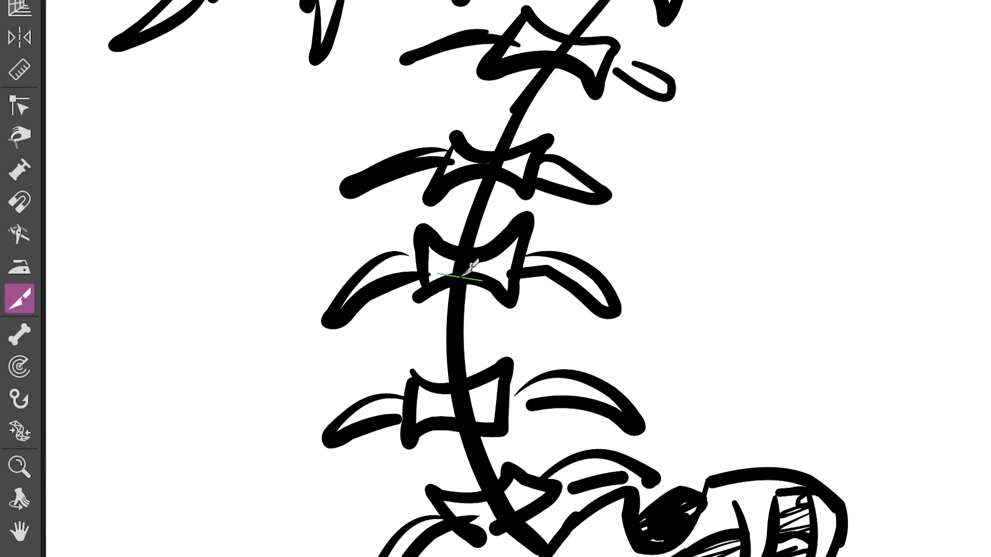
key("alt+s")
left_click(462, 267)
key("Delete")
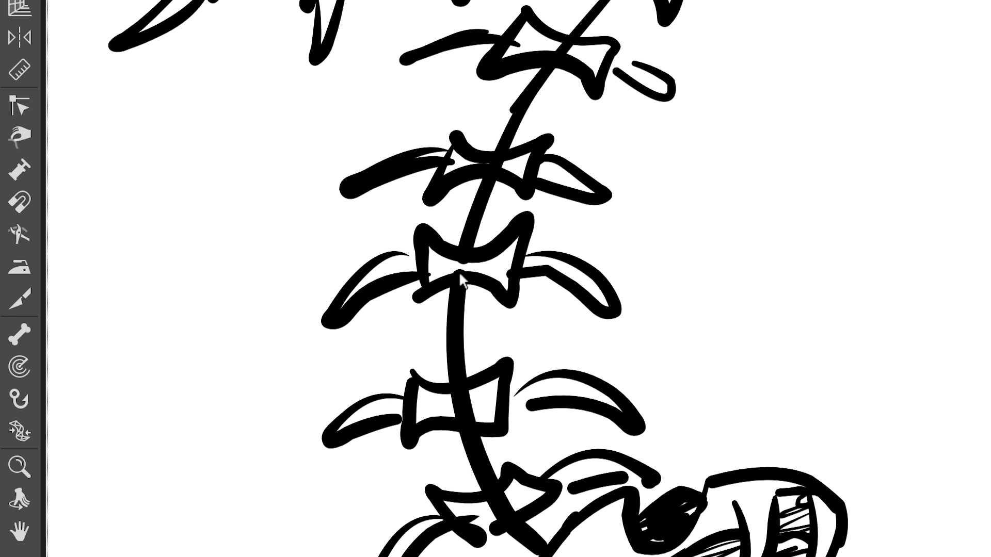
left_click_drag(471, 225, 472, 220)
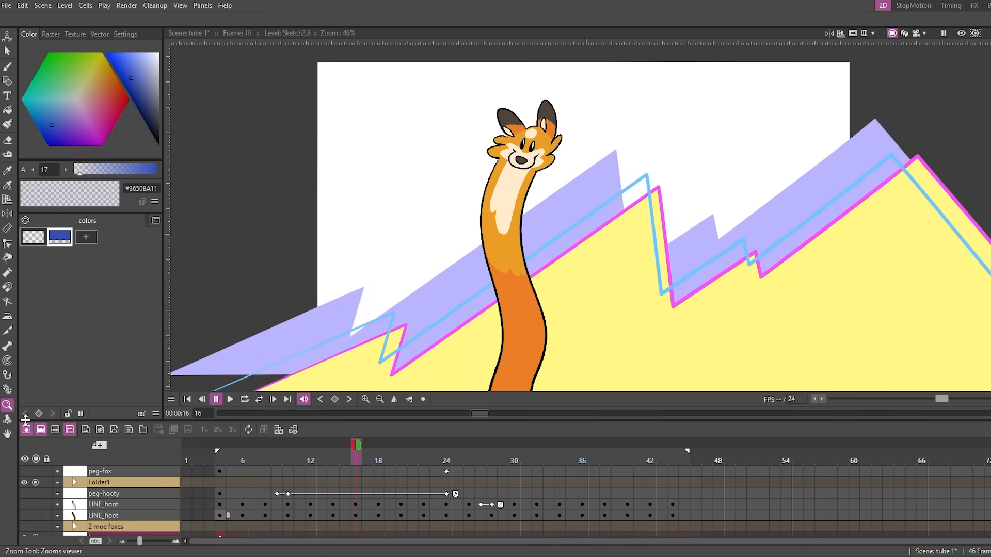
- Rotate and pan the viewer around the long-necked fox, and reset the view
left_click(8, 420)
left_click_drag(496, 330, 450, 273)
left_click(7, 434)
left_click_drag(495, 221, 495, 259)
left_click(425, 399)
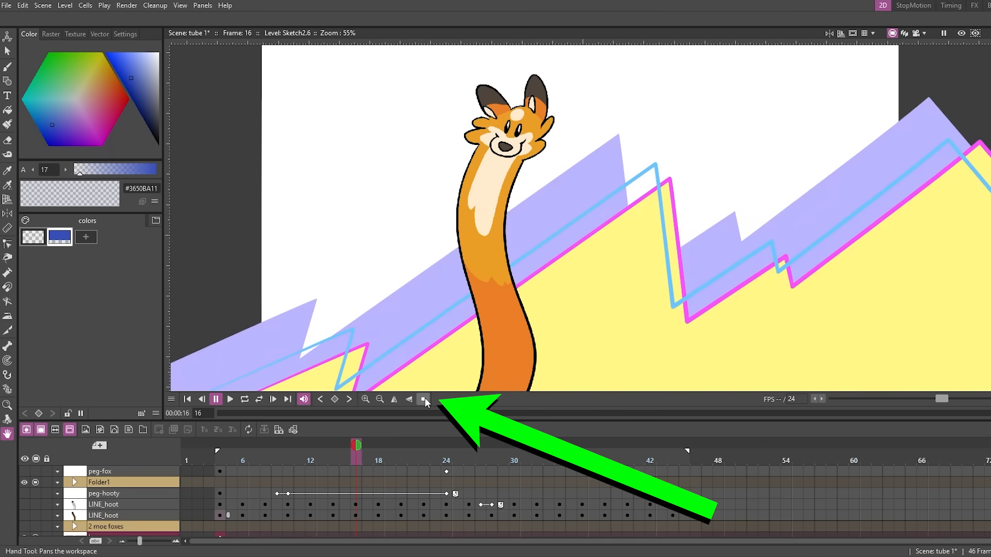
- Flip the viewer horizontally and vertically
left_click(395, 400)
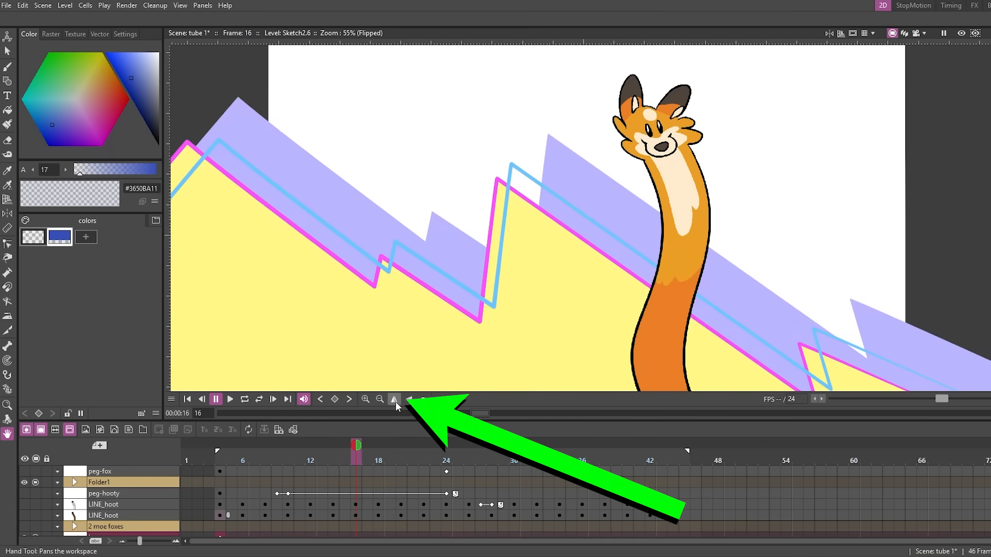
left_click(410, 399)
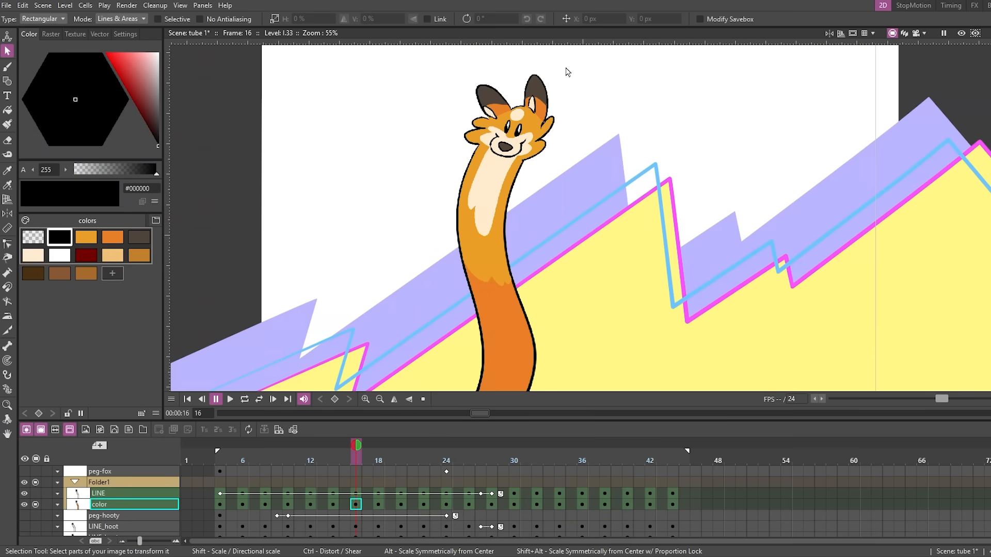
- Select the fox's head and neck on the color level with a rectangular selection and flip the selection horizontally
left_click_drag(570, 68, 413, 354)
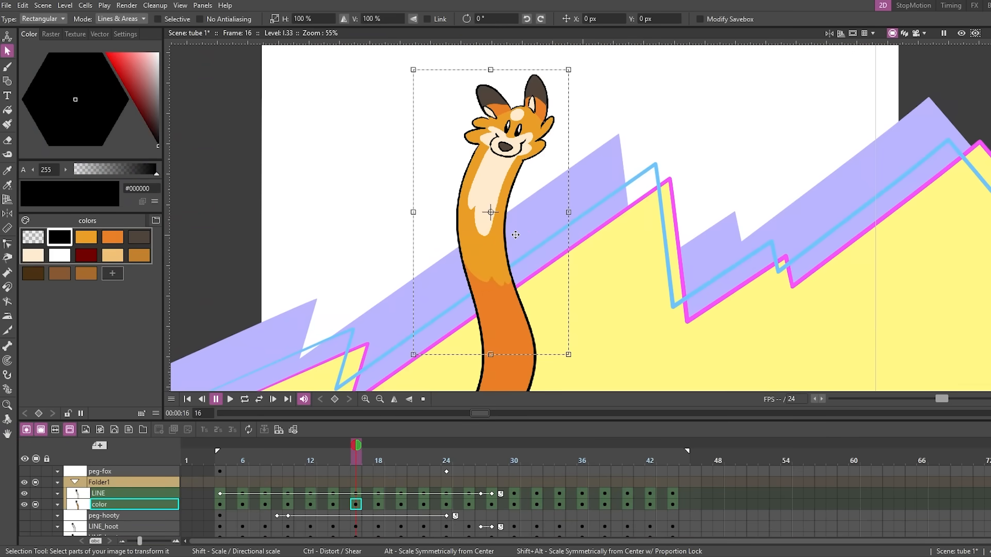
left_click(344, 19)
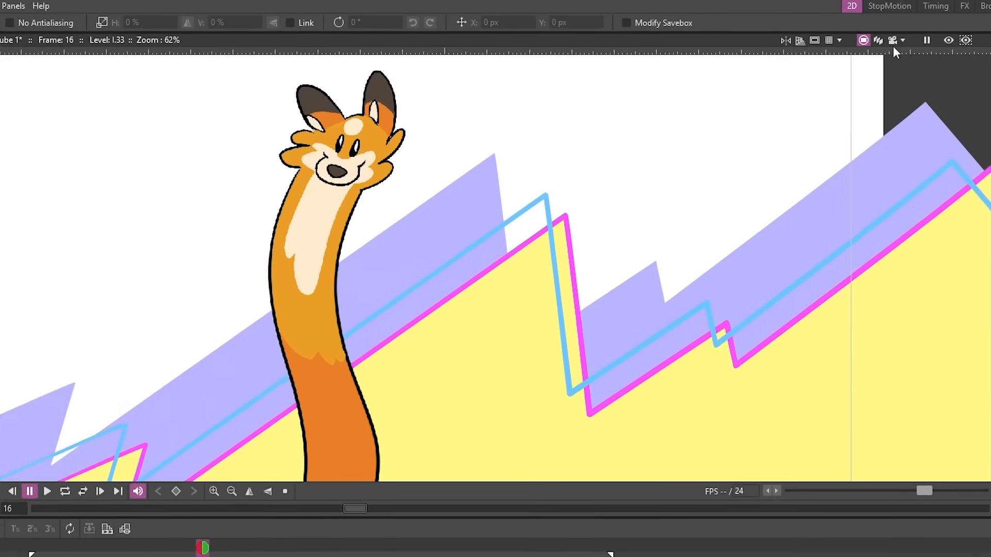
- Switch the viewer to camera view and lower the opacity of the mask outside the camera frame to about 60 percent
left_click(893, 45)
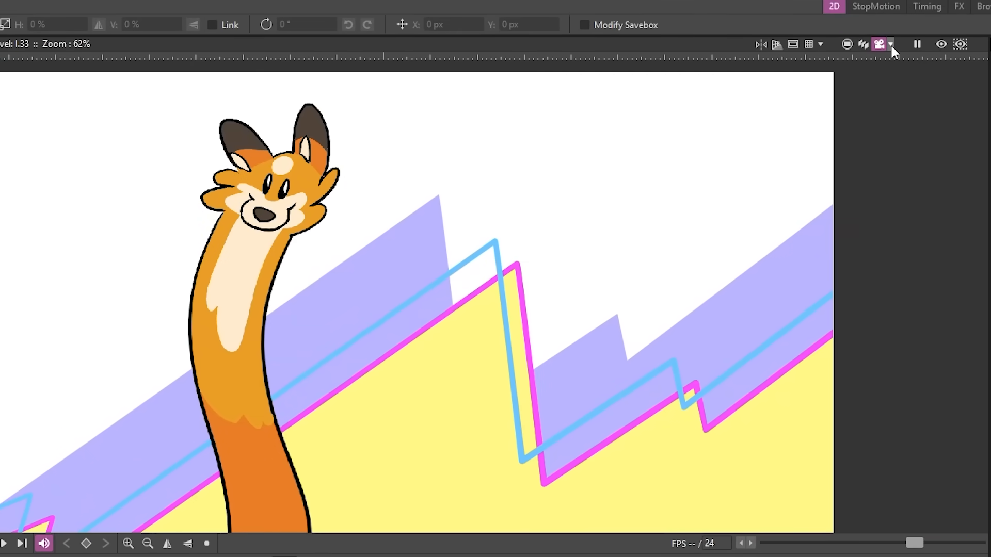
left_click(891, 45)
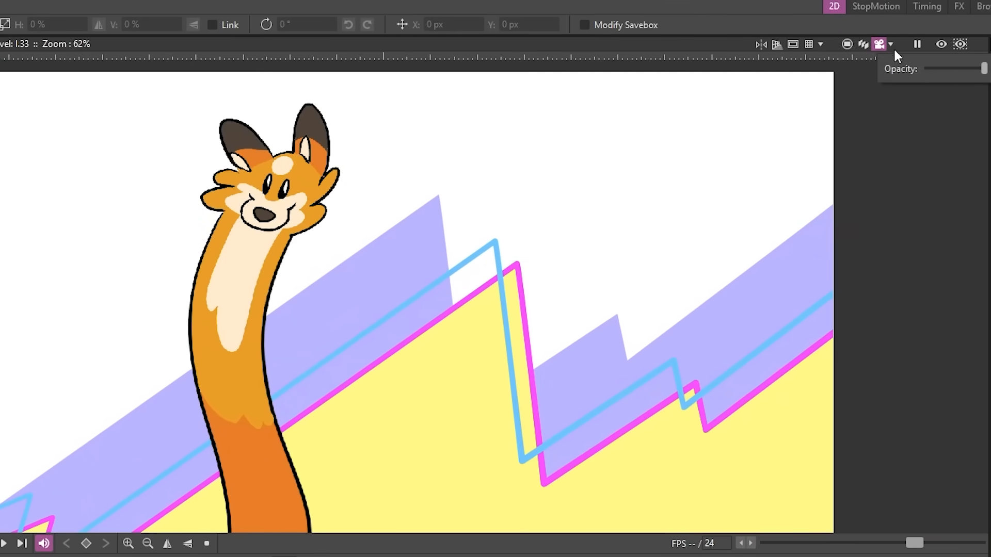
left_click_drag(982, 69, 961, 73)
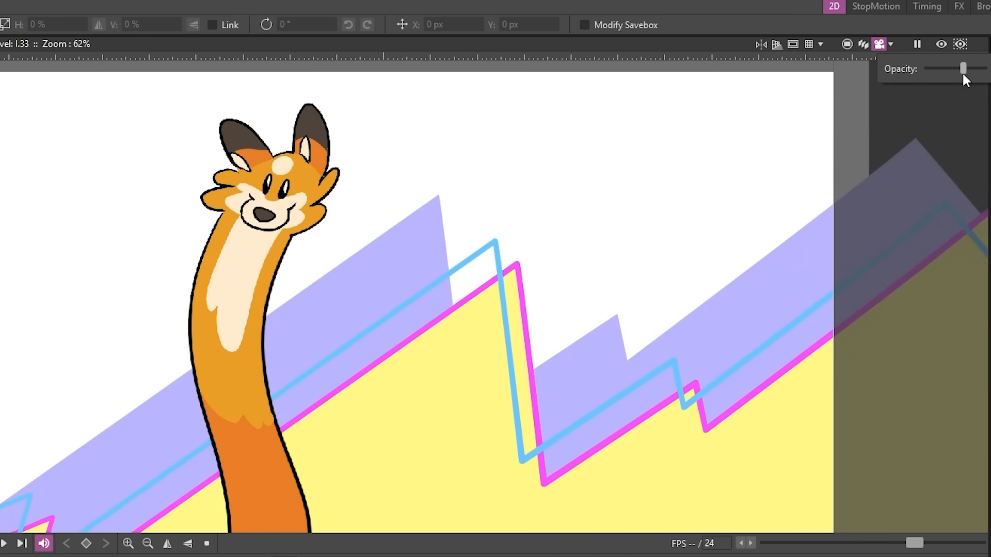
- Toggle the rendered preview on and off while examining the line quality of the fox's head up close
left_click(941, 44)
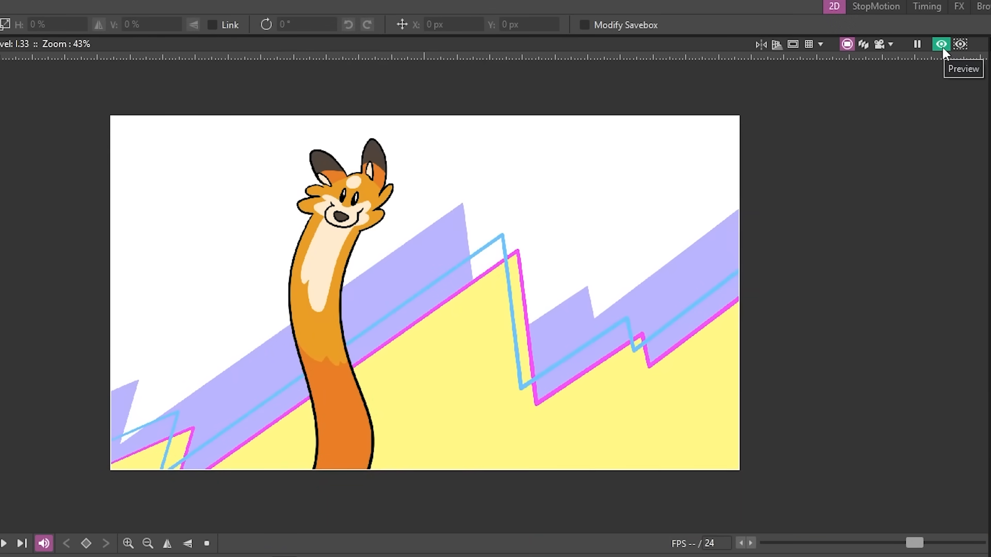
scroll(387, 356, "up", 5)
scroll(369, 368, "down", 1)
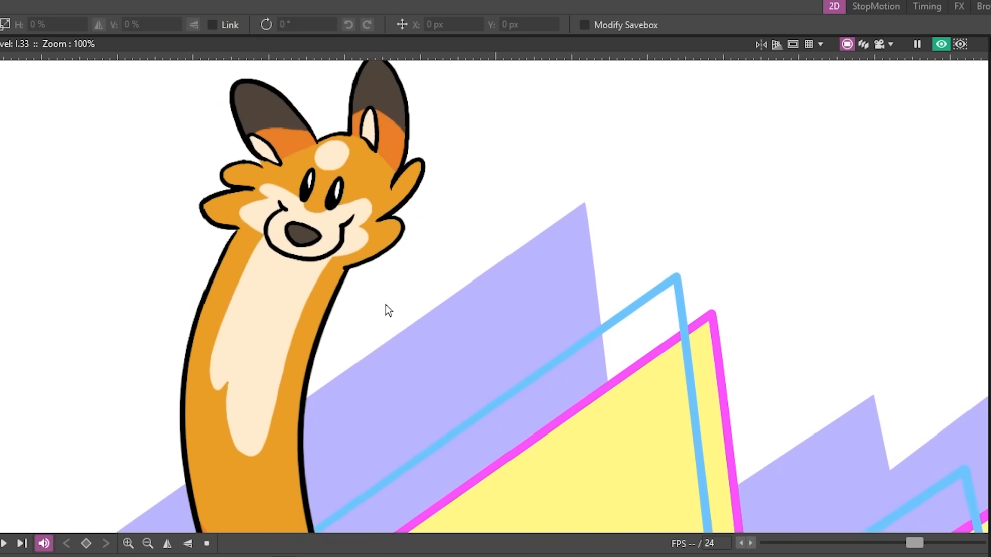
left_click_drag(382, 316, 413, 374)
left_click(940, 44)
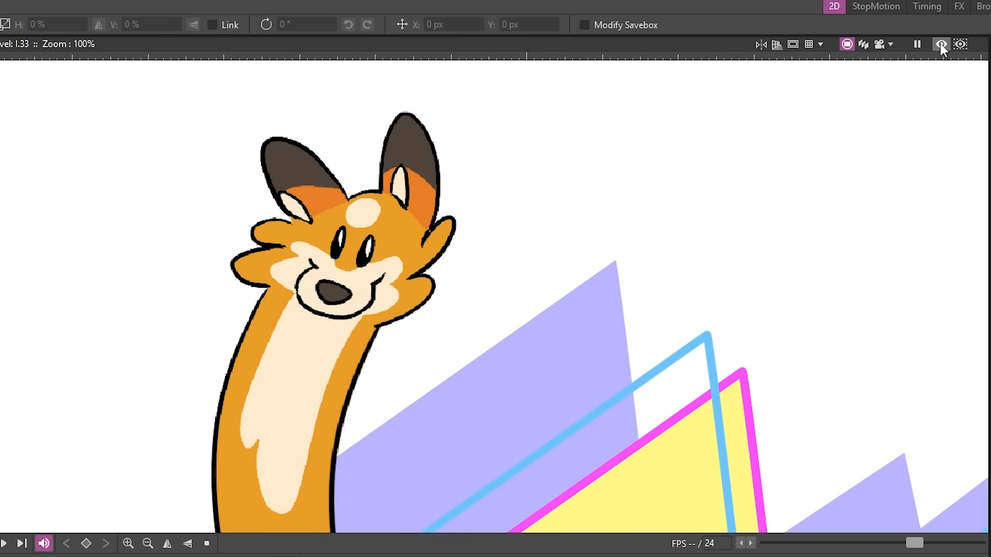
left_click(941, 44)
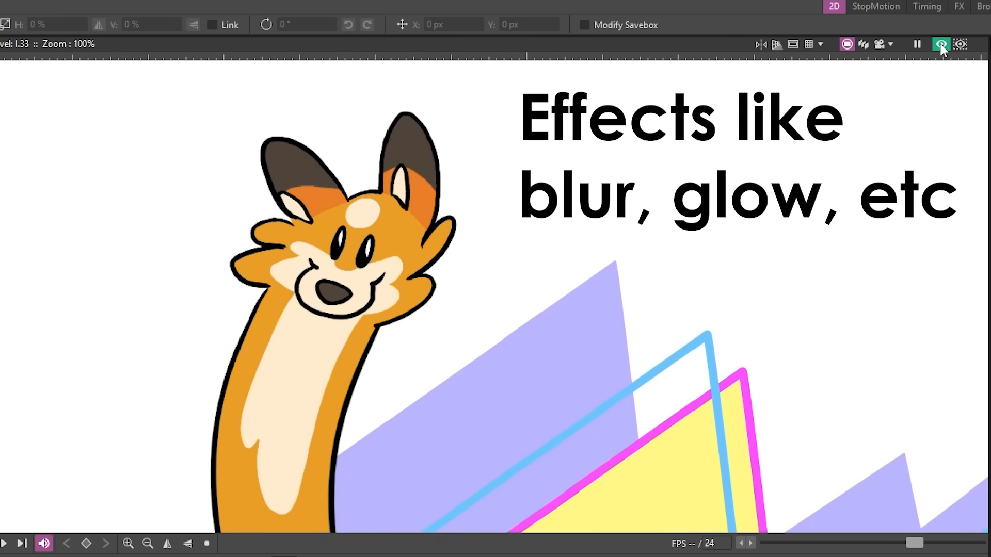
left_click(941, 44)
left_click(941, 44)
left_click(941, 44)
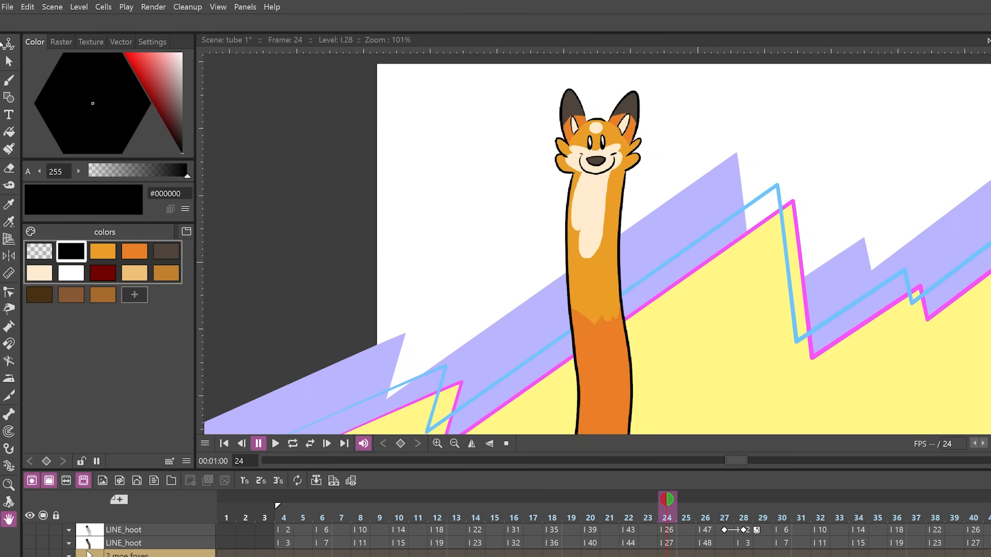
- Set the scene's background color to an opaque light blue in the scene settings
left_click(52, 7)
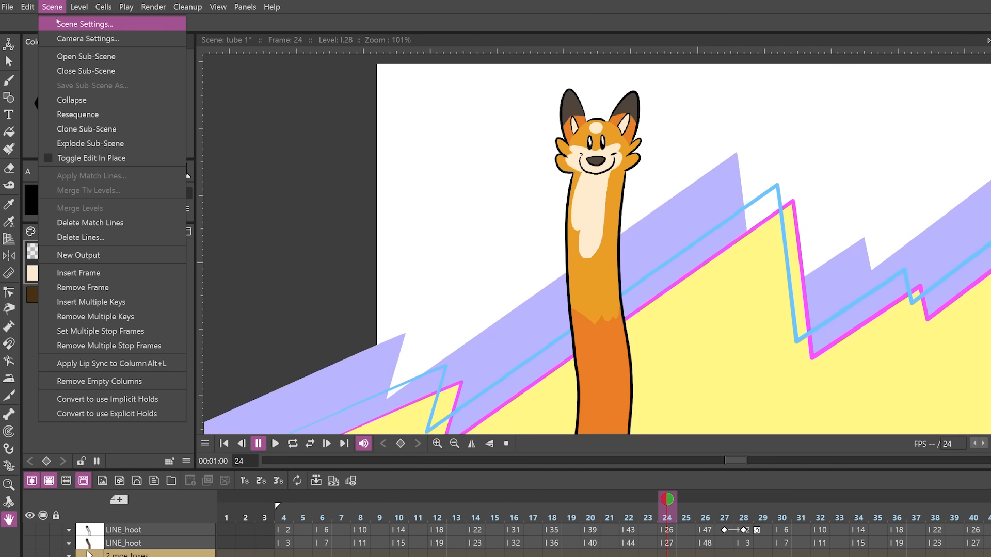
left_click(58, 22)
left_click(517, 250)
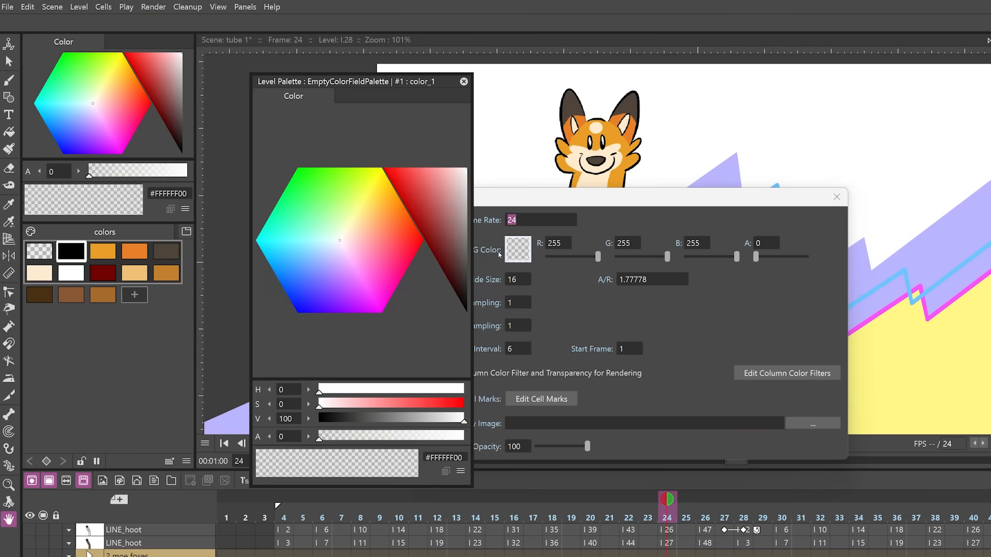
left_click_drag(362, 217, 312, 248)
left_click_drag(756, 258, 809, 258)
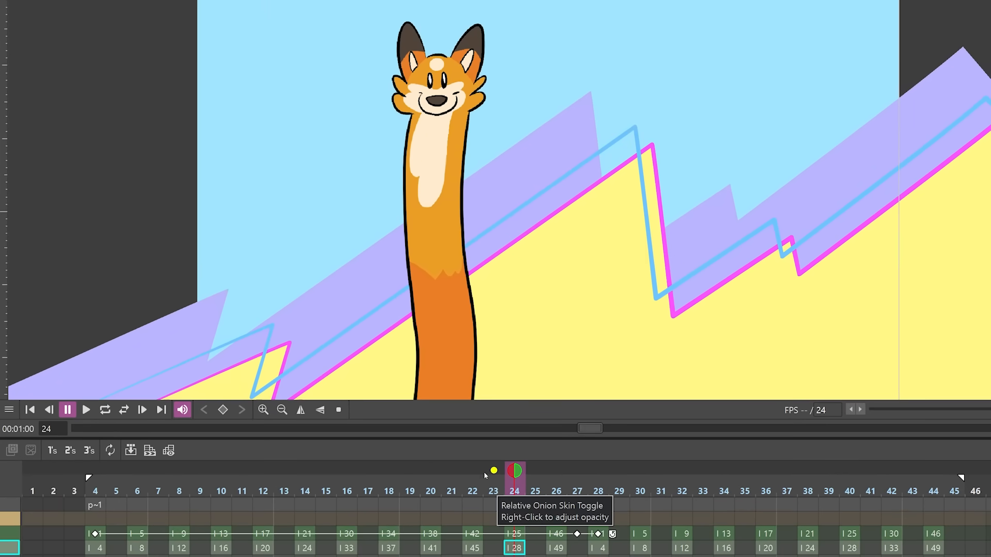
- Turn on relative onion skins for single and consecutive frames around frame 24, and scrub the timeline to view them
left_click(474, 471)
left_click(432, 472)
left_click_drag(494, 472, 201, 472)
left_click_drag(535, 470, 828, 470)
left_click_drag(520, 488, 627, 487)
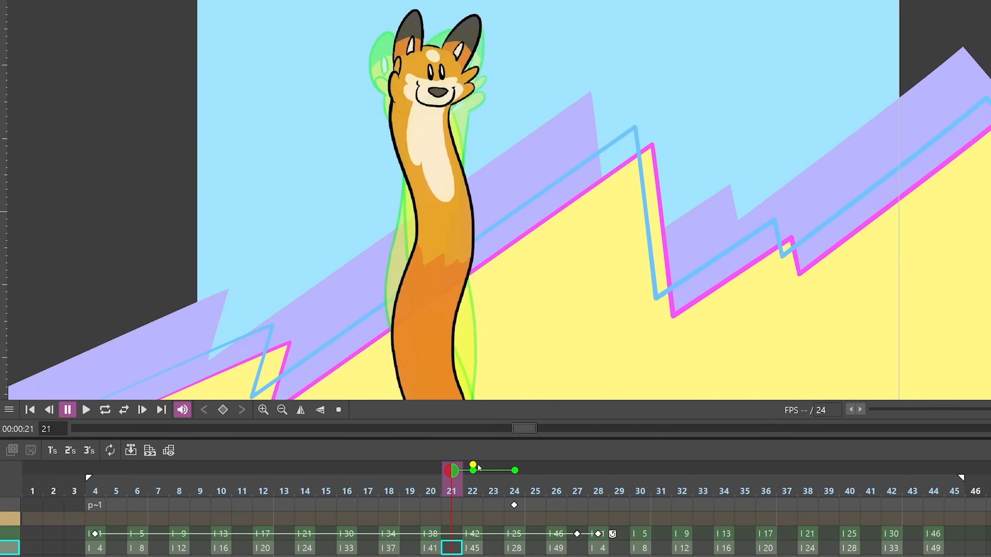
left_click_drag(454, 474, 203, 477)
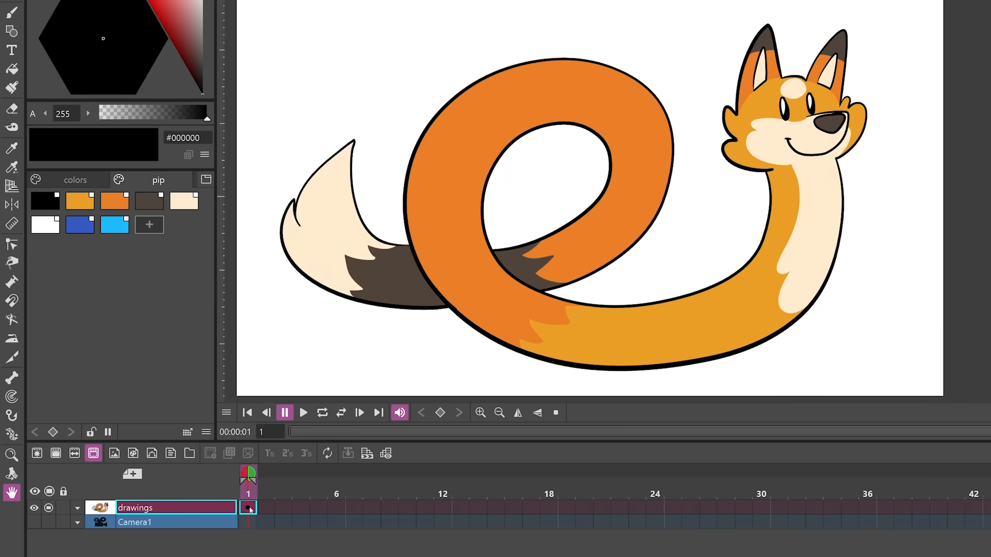
- Copy the fox drawing from frame 1 of the drawings layer and paste it into frame 3
right_click(249, 508)
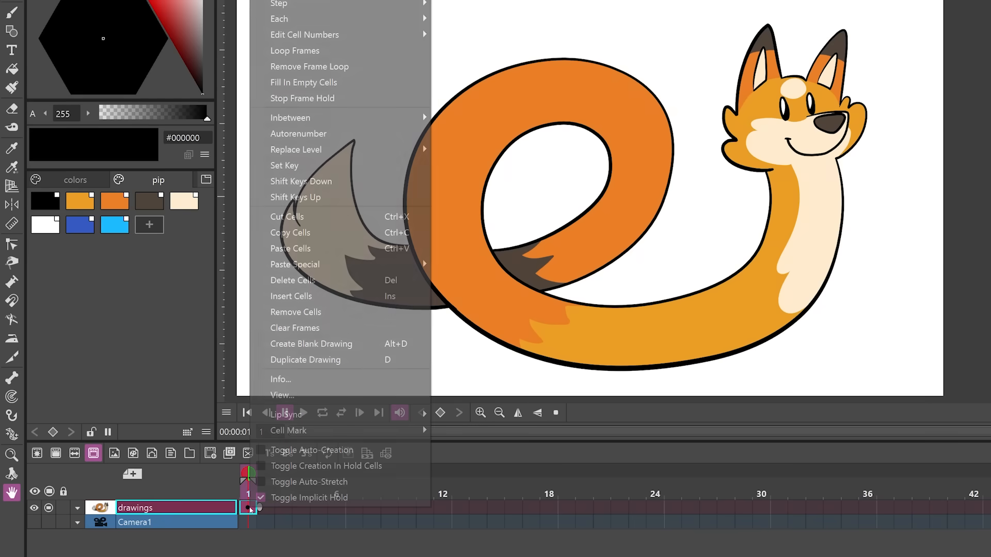
left_click(297, 233)
left_click(288, 508)
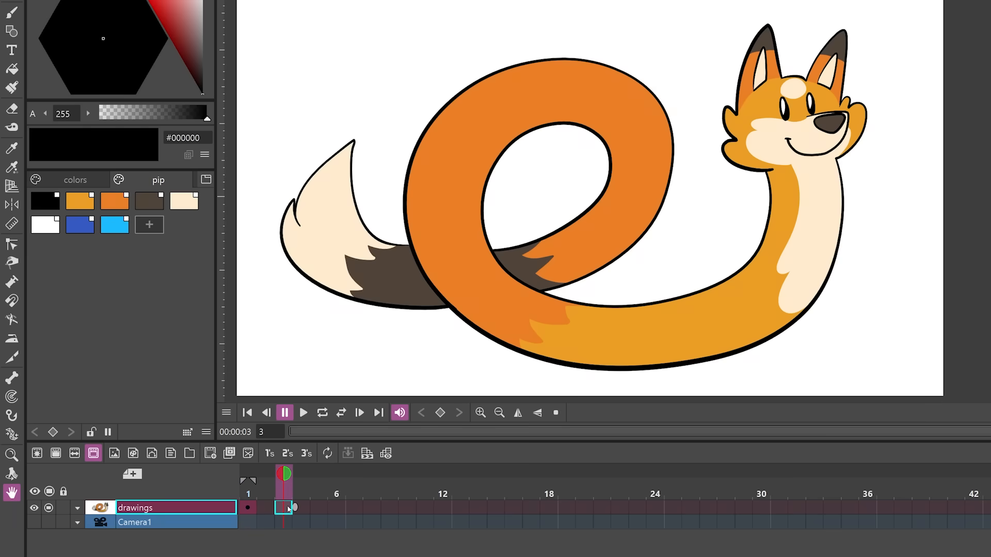
right_click(288, 509)
left_click(347, 279)
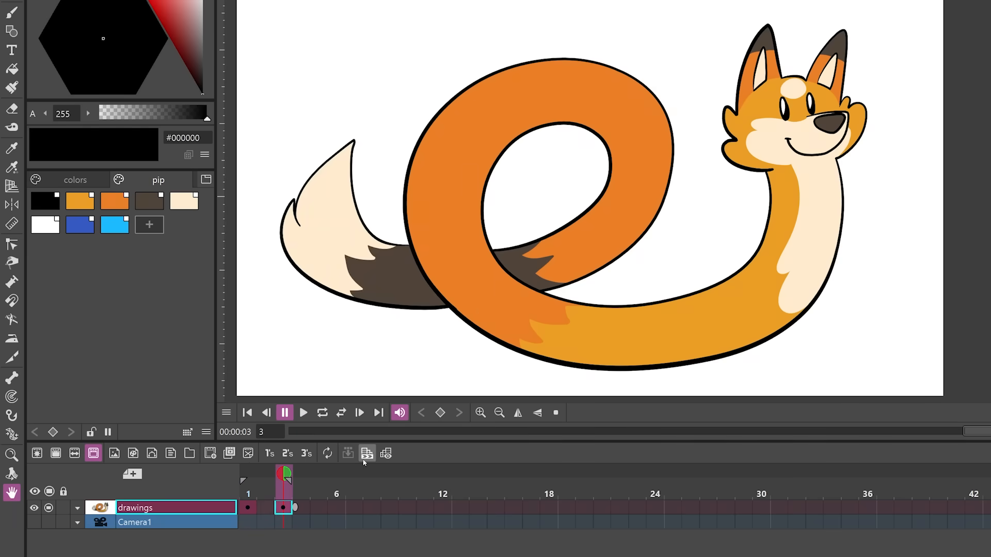
- Fill the fox's orange body blue and its head and neck light blue in frame 3, and compare frames 1 and 3
left_click(12, 68)
left_click(80, 224)
left_click(646, 195)
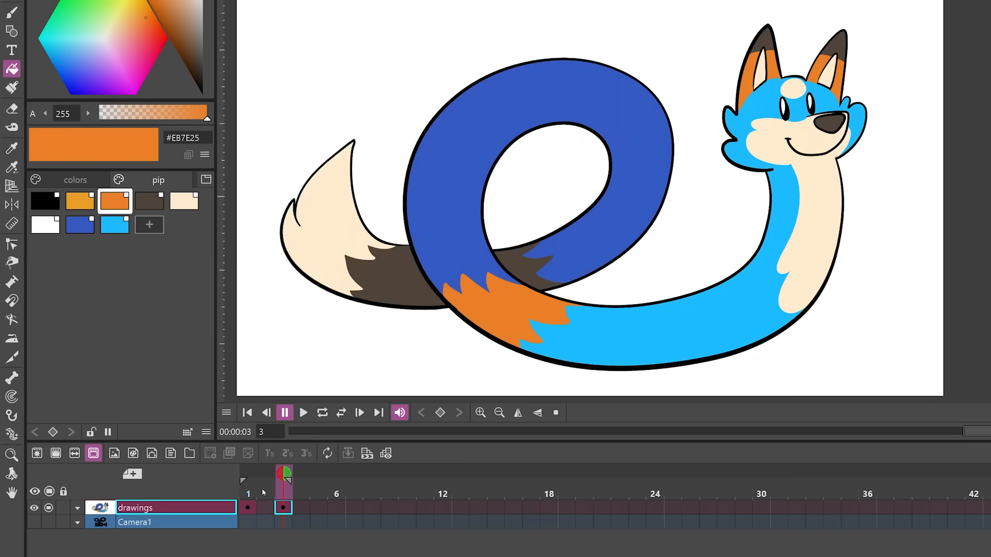
left_click(251, 492)
left_click(285, 493)
left_click(253, 495)
left_click(283, 490)
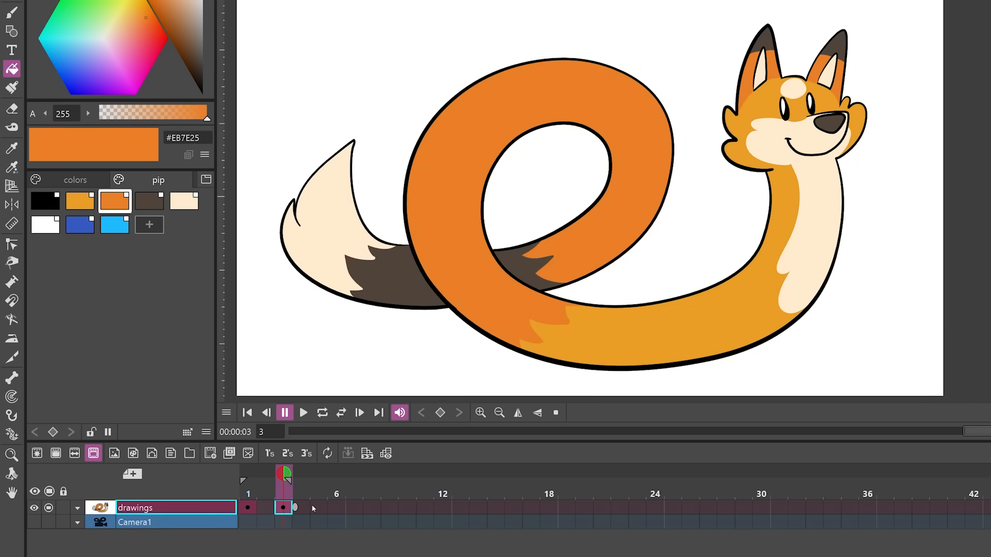
- Duplicate the fox drawing into frame 5 as an independent drawing and recolor it blue and light blue
left_click(317, 507)
left_click(229, 453)
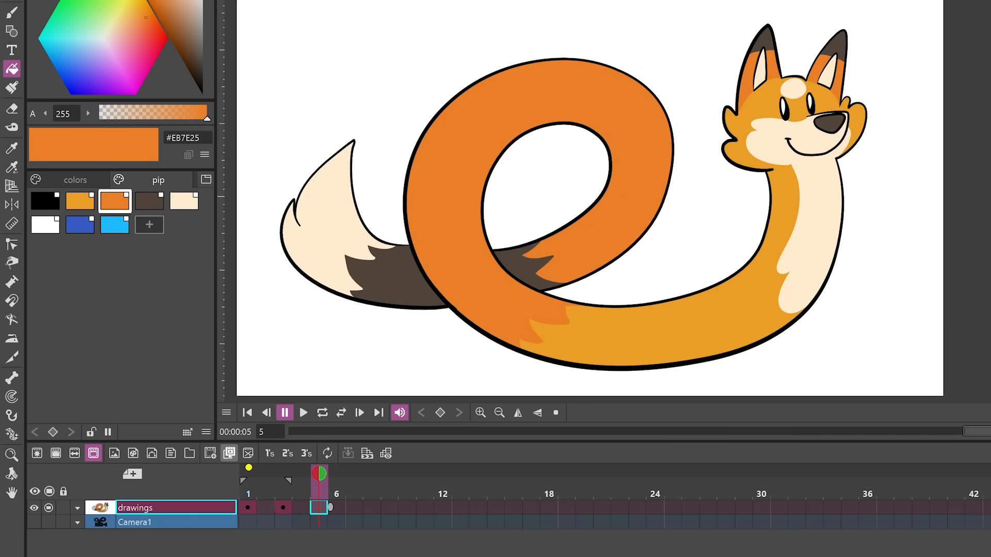
left_click(229, 453)
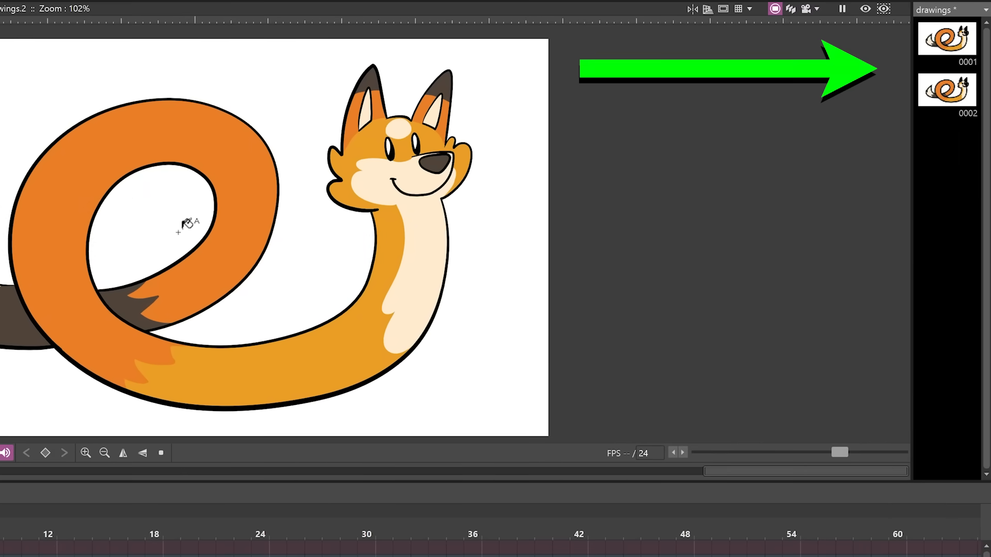
left_click(83, 224)
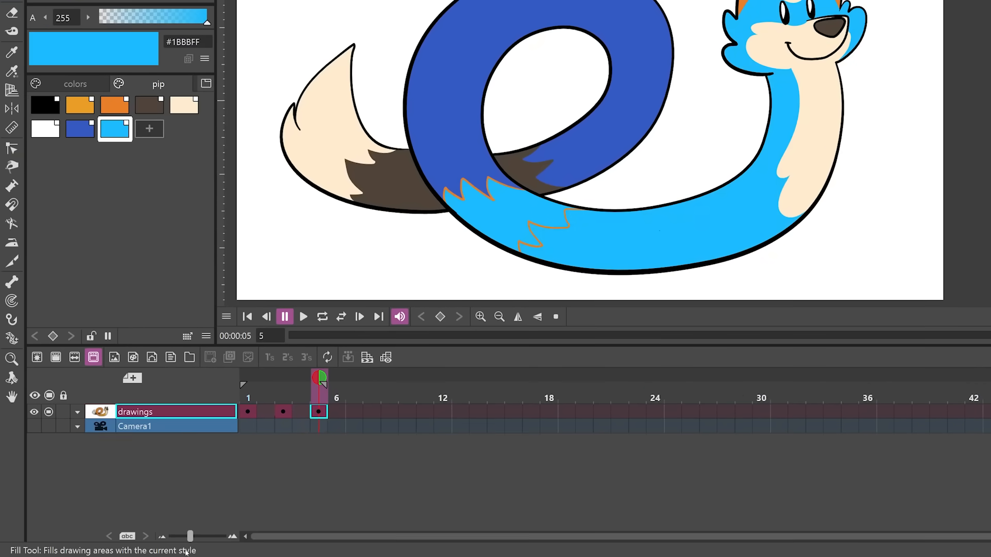
- Widen the timeline frames to show the cells' drawing numbers, and inspect the cells at frames 1 and 3
left_click_drag(191, 537, 226, 537)
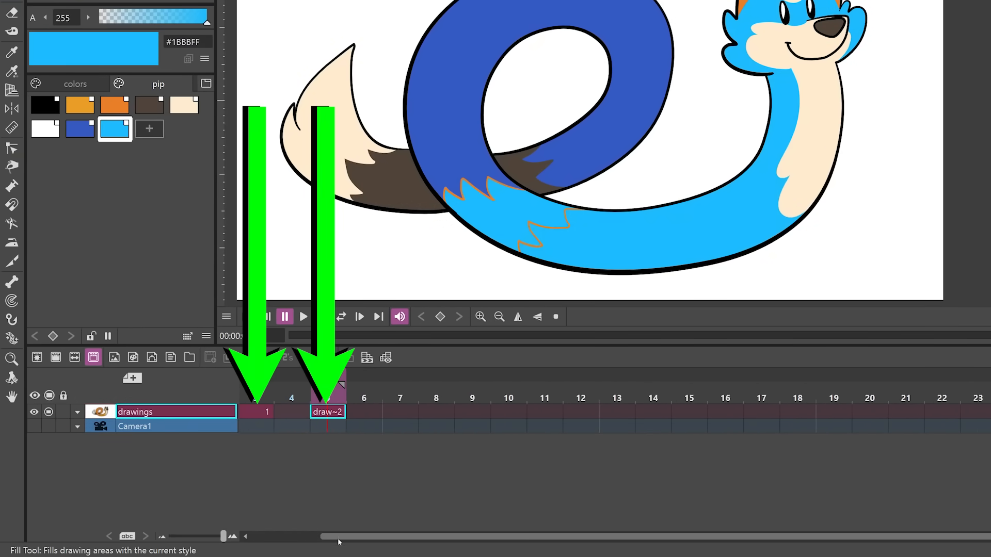
left_click(312, 536)
left_click(267, 413)
left_click(330, 412)
- Copy the drawings column, paste it above the original, and move its cells to start at frame 7
right_click(121, 412)
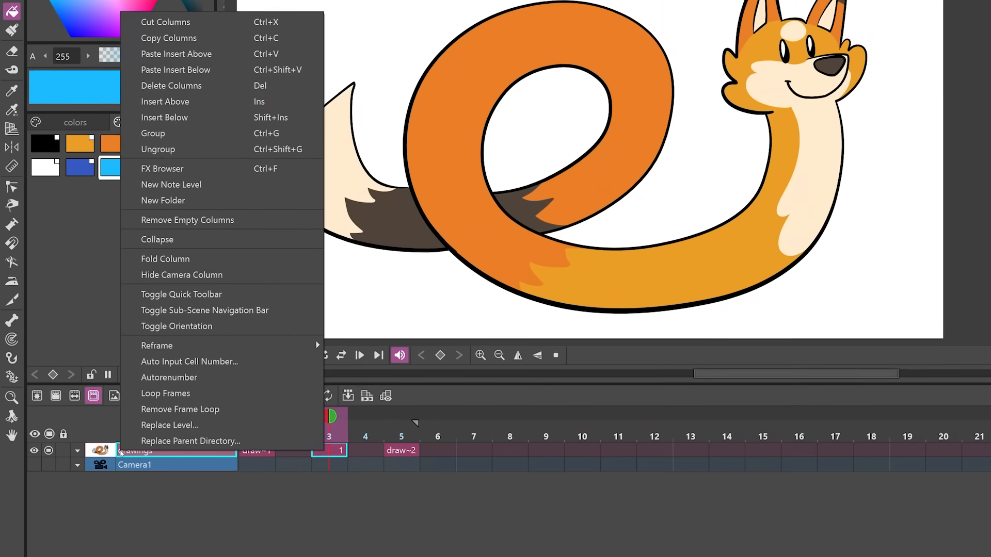
left_click(192, 96)
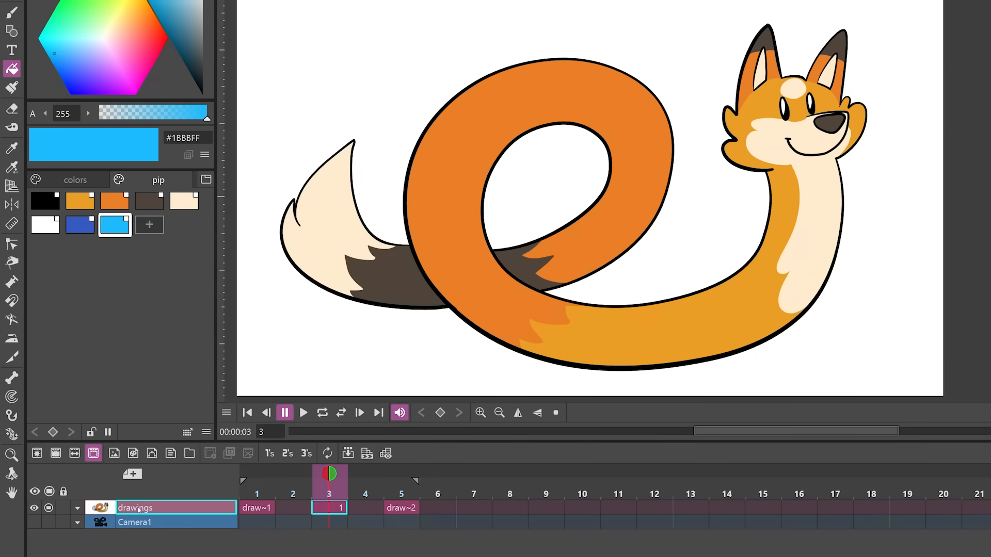
right_click(138, 508)
left_click(196, 113)
left_click_drag(248, 507, 480, 505)
left_click(483, 491)
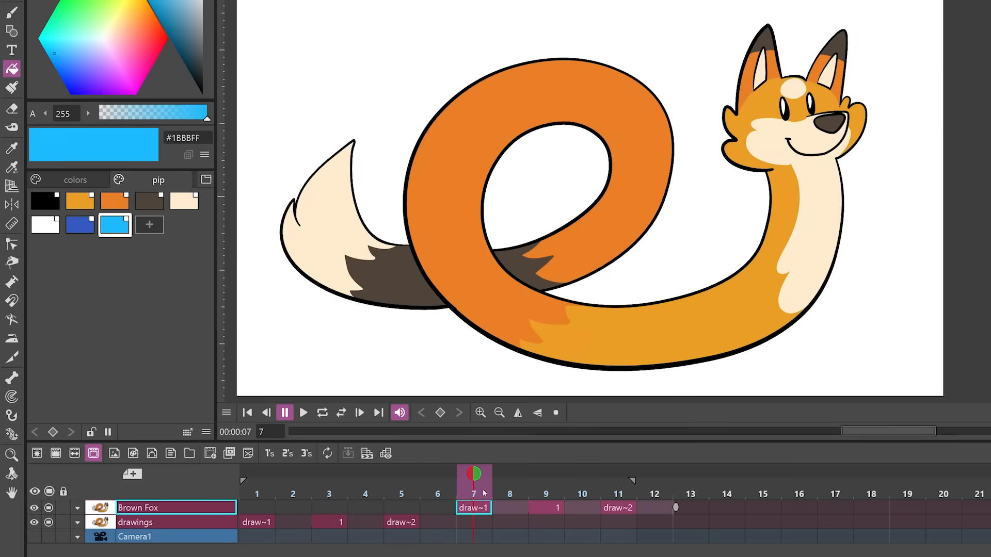
- Fill the fox's body, neck and face brown #50443A on the Brown Fox layer, and check frame 5
left_click(149, 201)
left_click(456, 253)
left_click(511, 307)
left_click(656, 336)
left_click(804, 215)
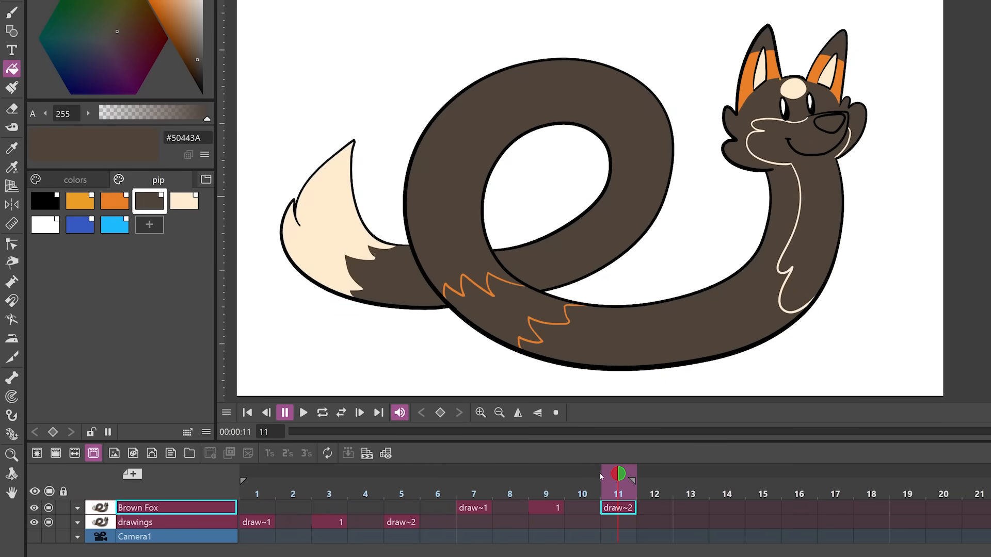
left_click(385, 505)
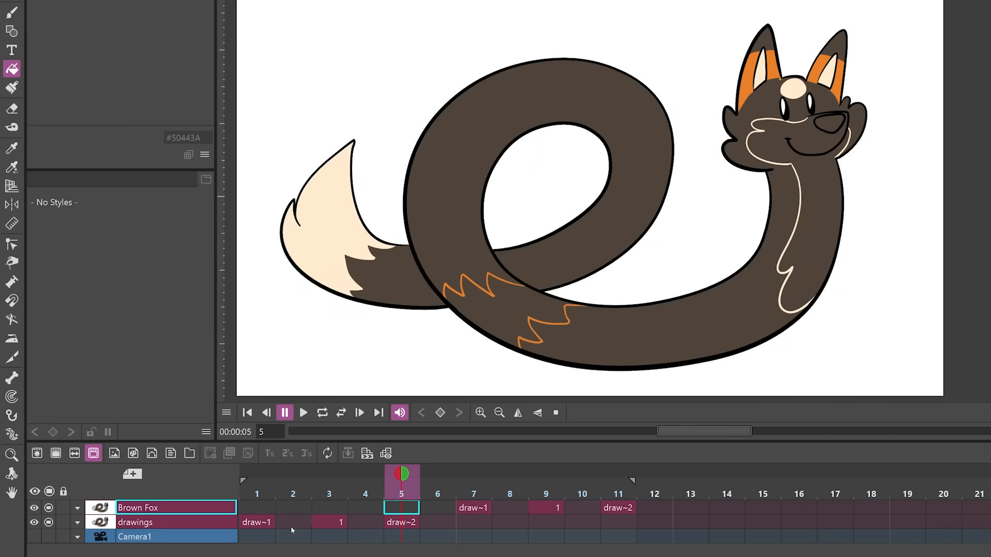
- Move the frame 7 drawing from the Brown Fox layer to New Layer, and scrub from frame 5 to frame 11
left_click_drag(476, 523, 477, 511)
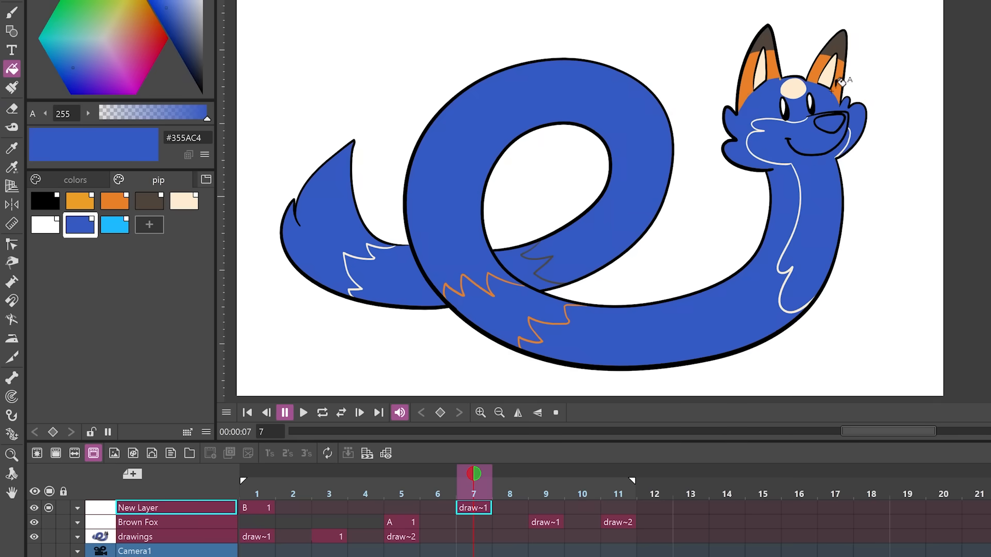
left_click(395, 486)
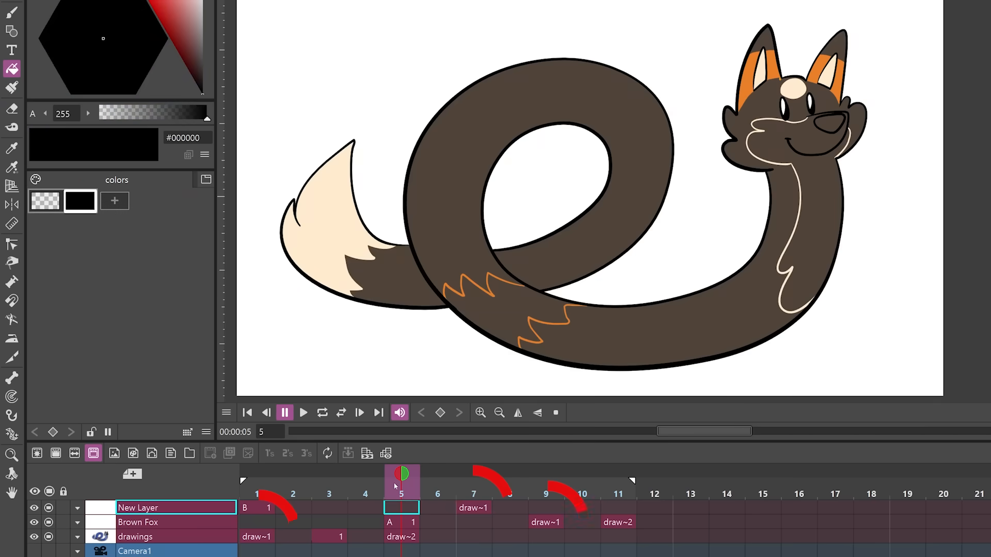
mouse_move(395, 486)
left_mouse_down()
mouse_move(273, 489)
mouse_move(620, 495)
left_mouse_up()
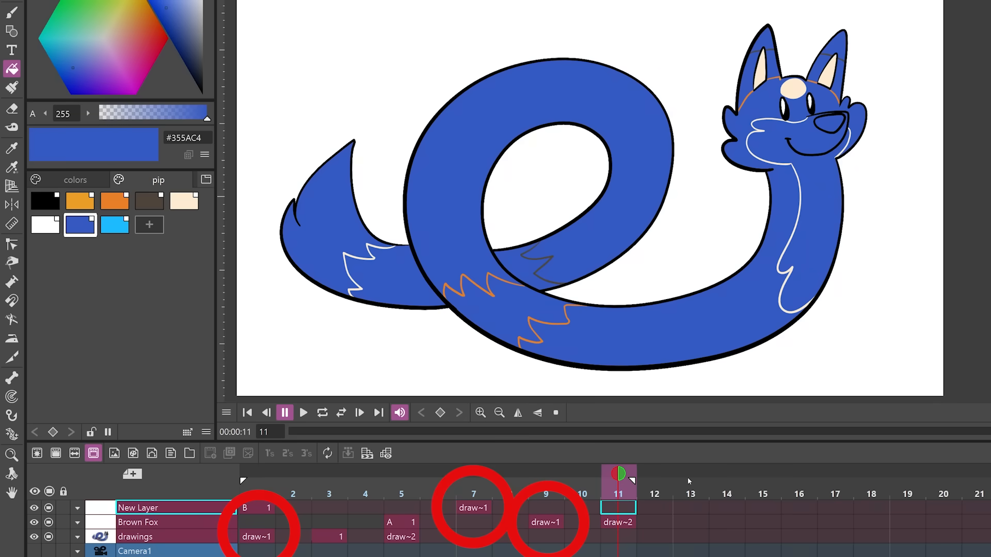
- Paste the frame 1 fox into frame 5 of New Layer as a copy, and fill its loop and dark tail section light blue #1BBBFF
right_click(257, 522)
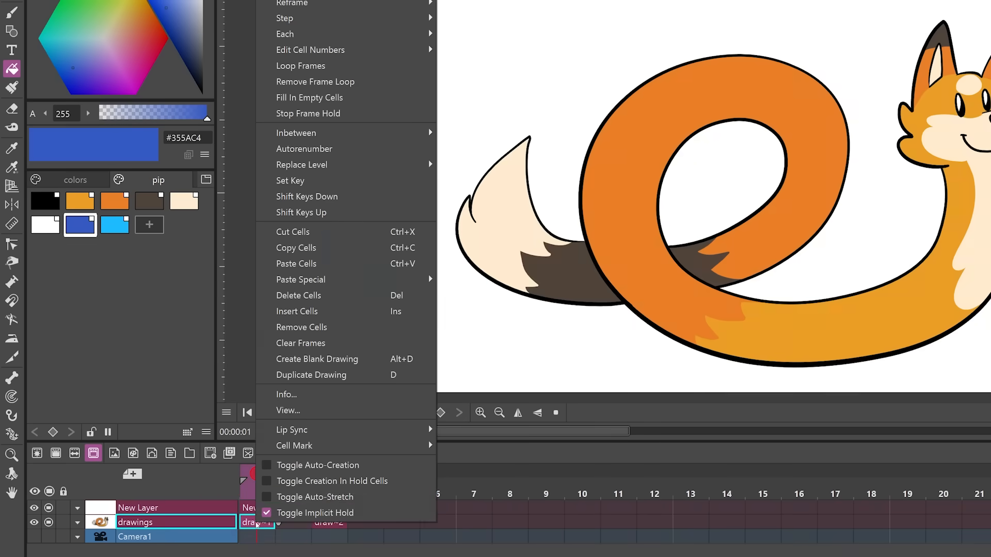
left_click(342, 264)
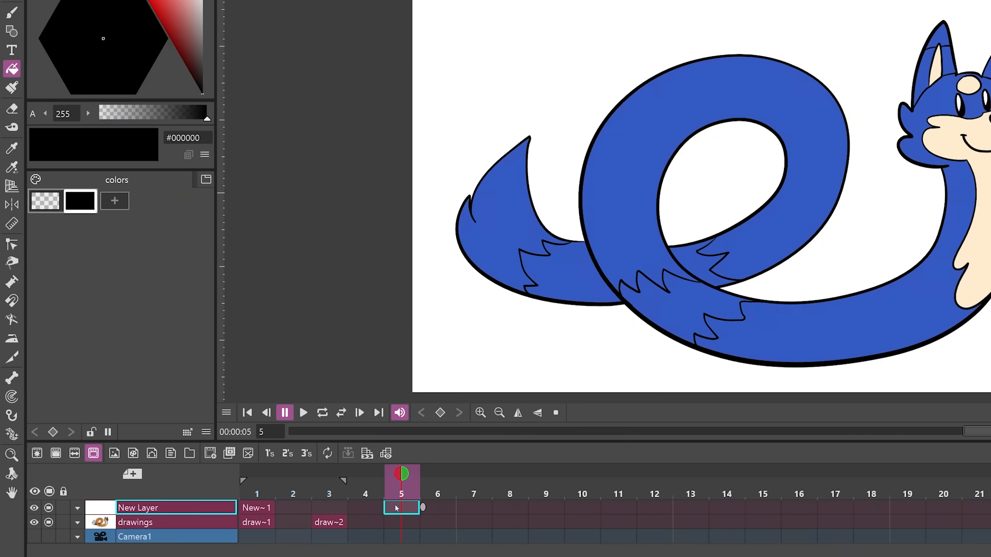
right_click(397, 509)
mouse_move(454, 293)
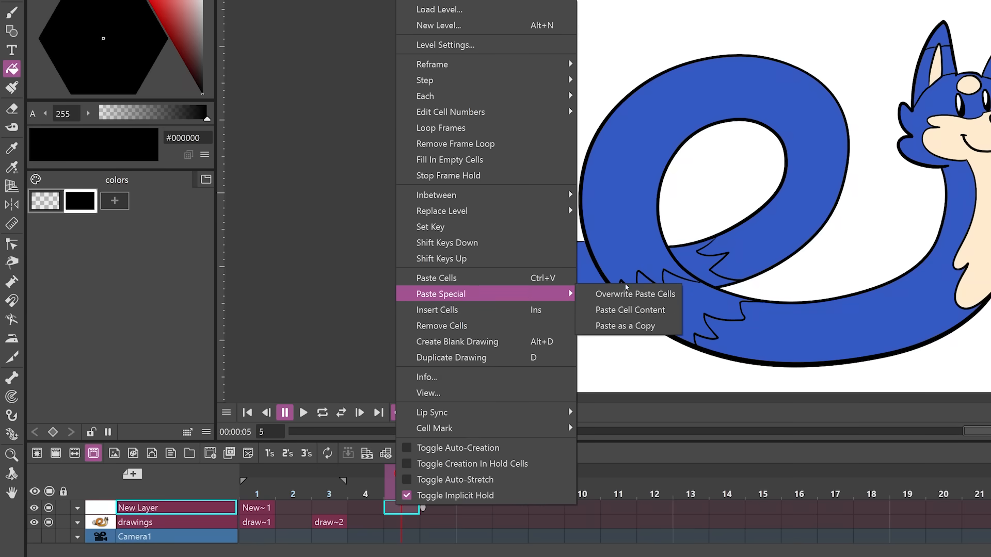
left_click(634, 326)
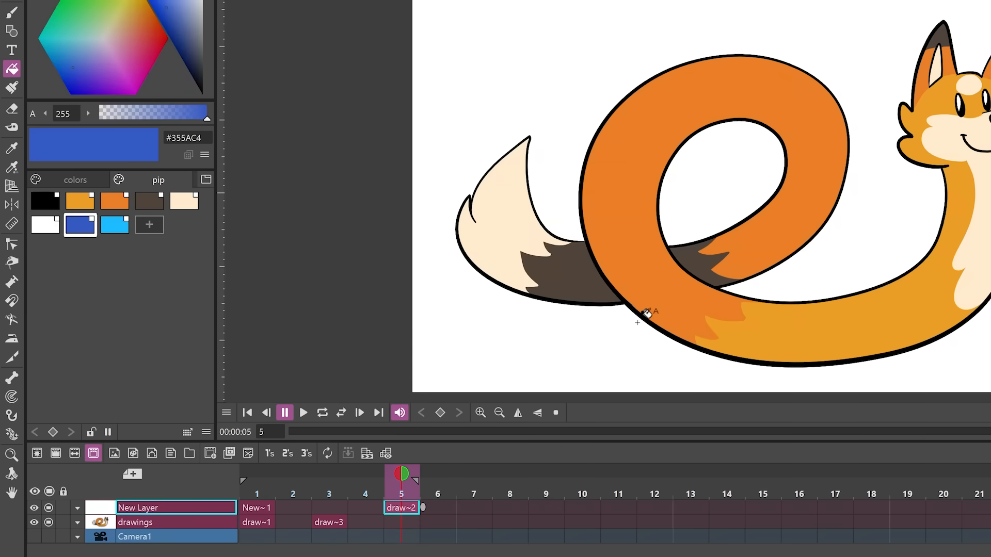
left_click(748, 214)
left_click(576, 262)
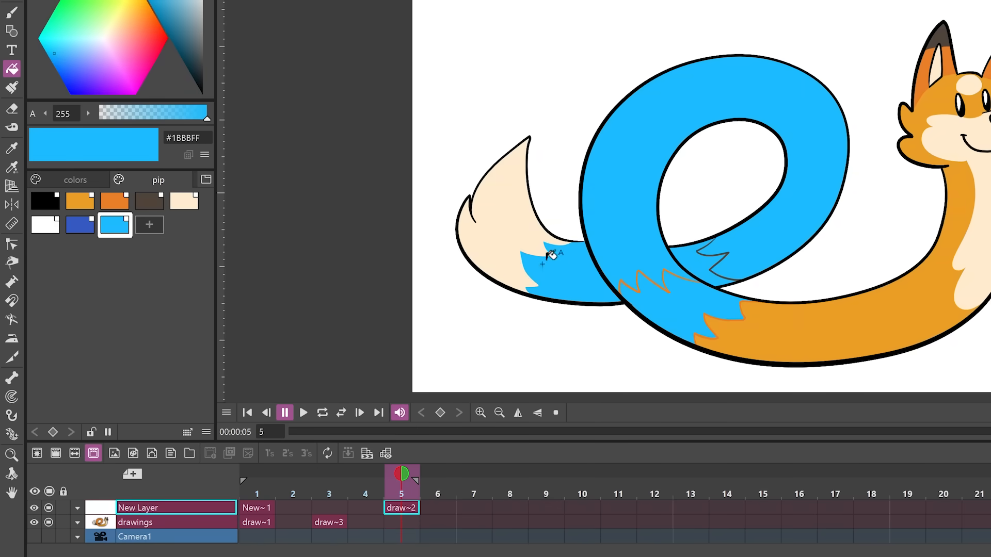
- Fill the fox's tail tip and chest light blue #1BBBFF in frame 5 of New Layer, and scrub from frame 3 to 5
left_click(506, 228)
left_click(983, 196)
left_click_drag(334, 497, 402, 499)
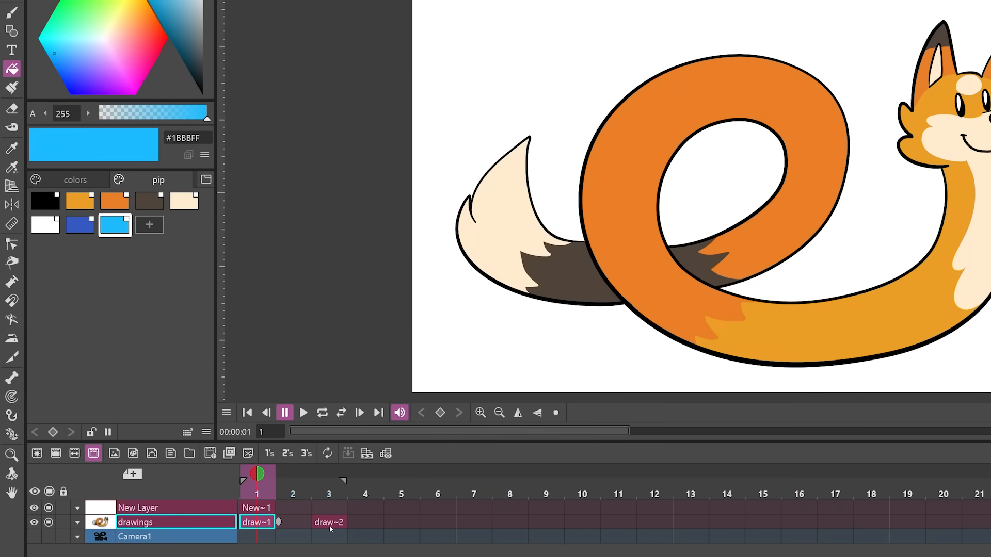
- Copy the drawings cells from frames 1 to 3 and open the Paste Special options for frame 5 of New Layer
left_click(340, 525, "shift")
right_click(339, 527)
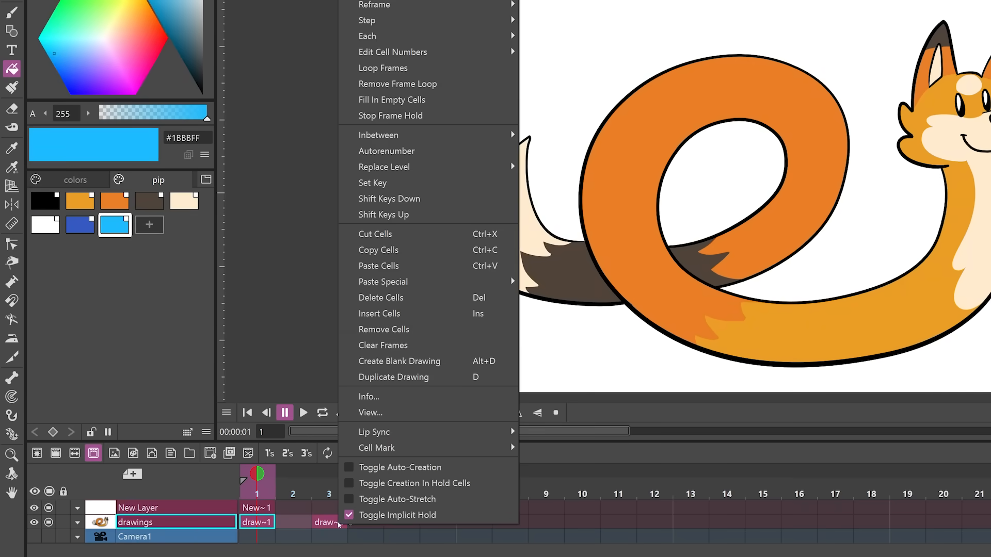
left_click(393, 265)
left_click(405, 509)
right_click(405, 510)
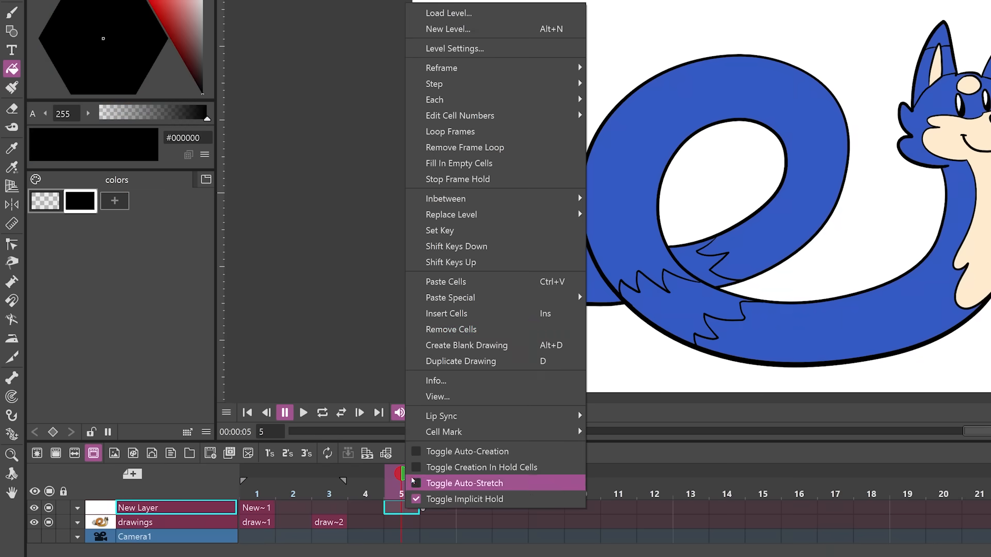
mouse_move(573, 298)
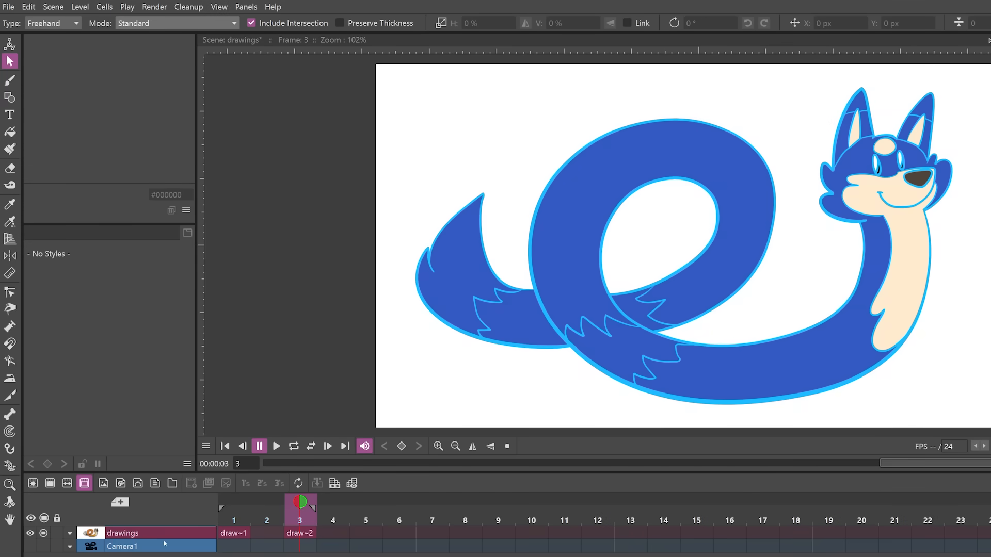
- Browse to the Samples drawings folder for loading a level, duplicate drawings.pli there, and name the copy Red Fox
left_click(80, 7)
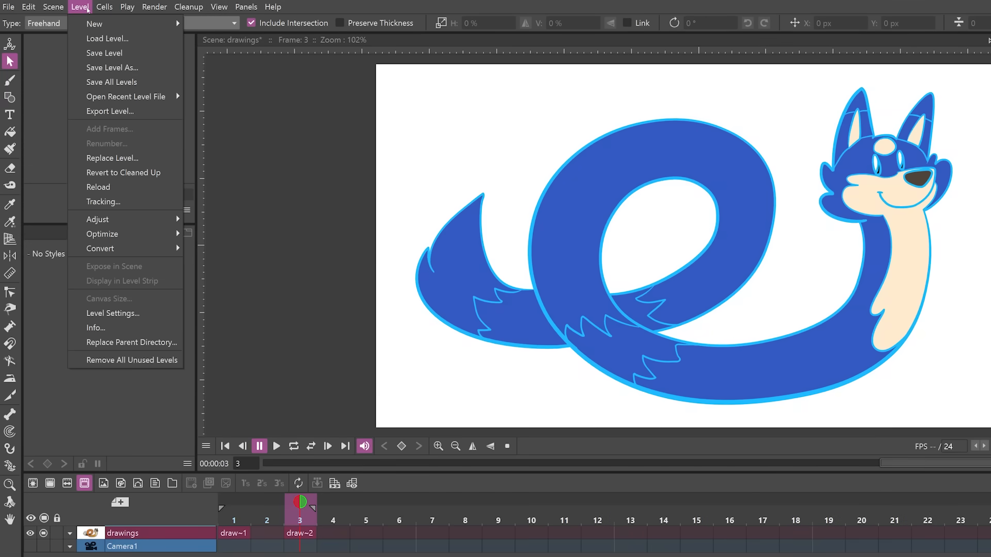
left_click(108, 38)
left_click(421, 267)
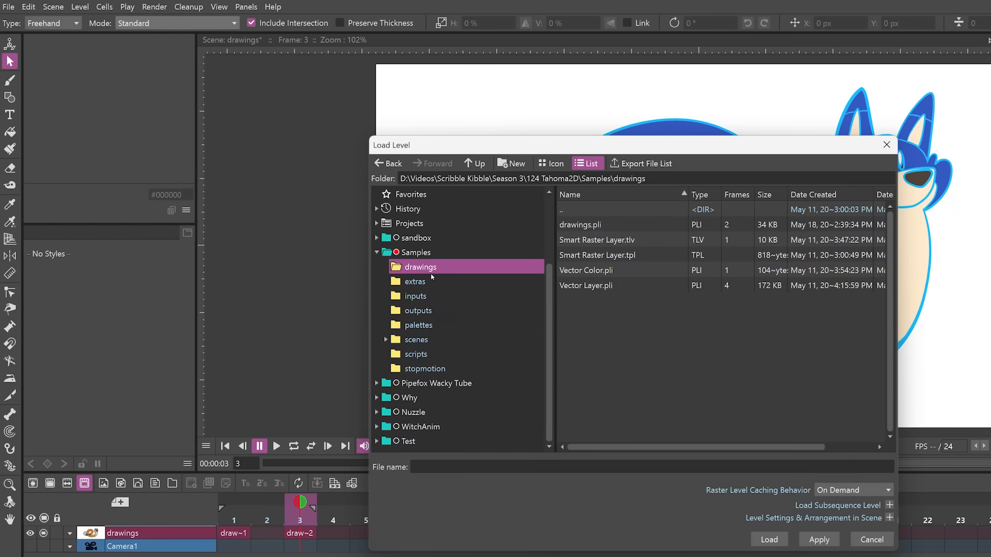
right_click(611, 224)
left_click(645, 390)
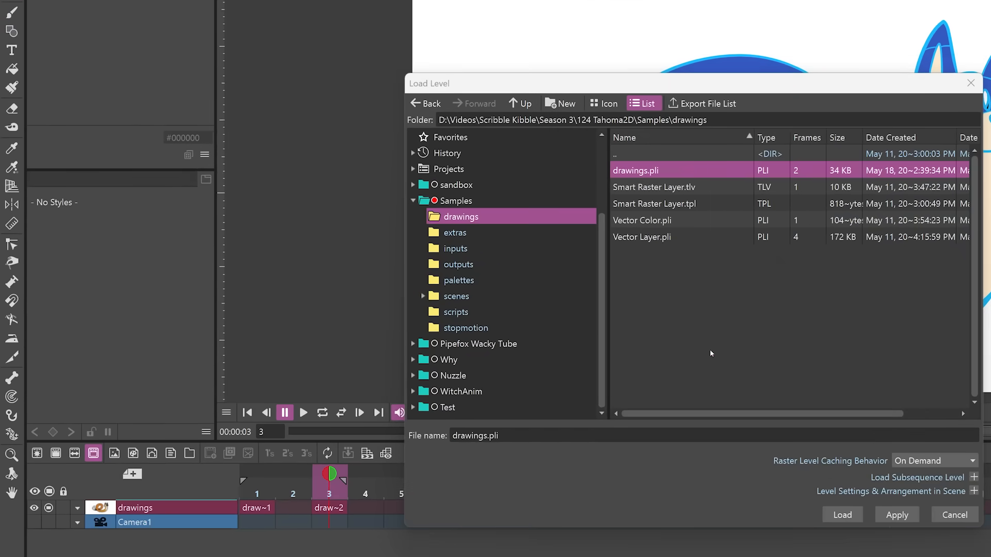
type("Red Fox")
left_click(645, 336)
left_click(673, 368)
- Load Red Fox.pli above the drawings layer with its cells at frames 1 and 3, and fill its fox red
left_click(650, 187)
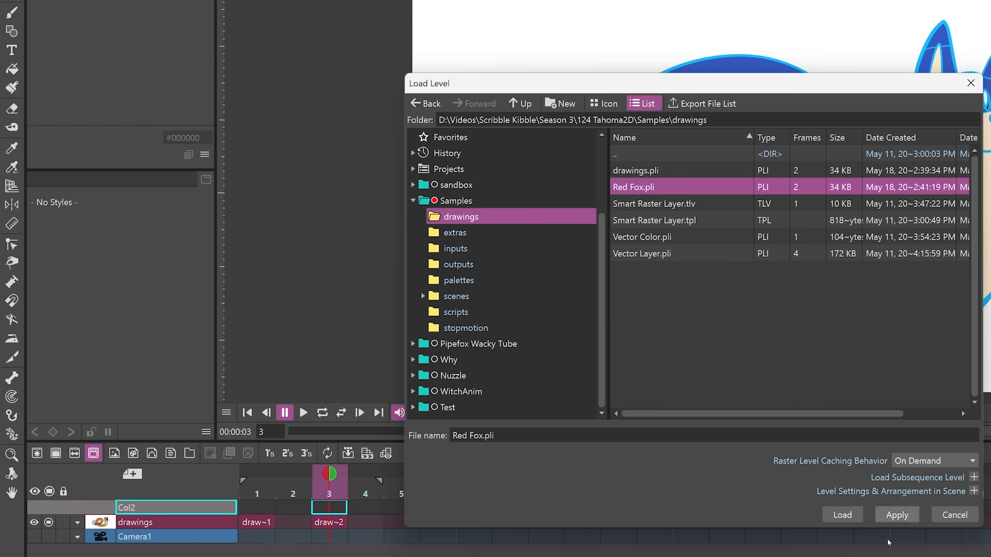
left_click(841, 514)
left_click_drag(329, 507, 257, 508)
left_click_drag(365, 508, 329, 508)
left_click(763, 232)
- Move the drawings cells to start at frame 5, and set a stop frame hold at frame 5 of Red Fox
mouse_move(329, 522)
left_mouse_down()
mouse_move(256, 523)
mouse_move(440, 523)
left_mouse_up()
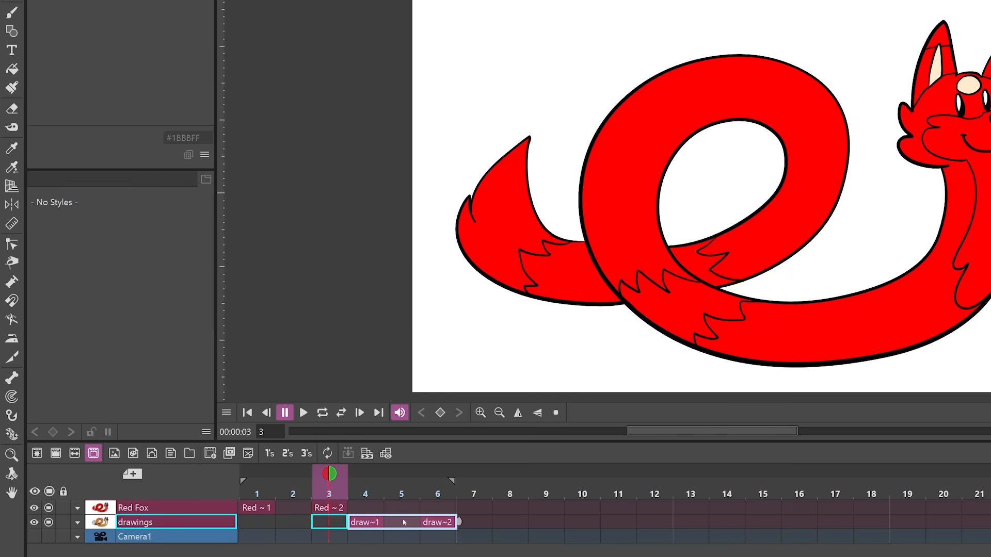
left_click(397, 508)
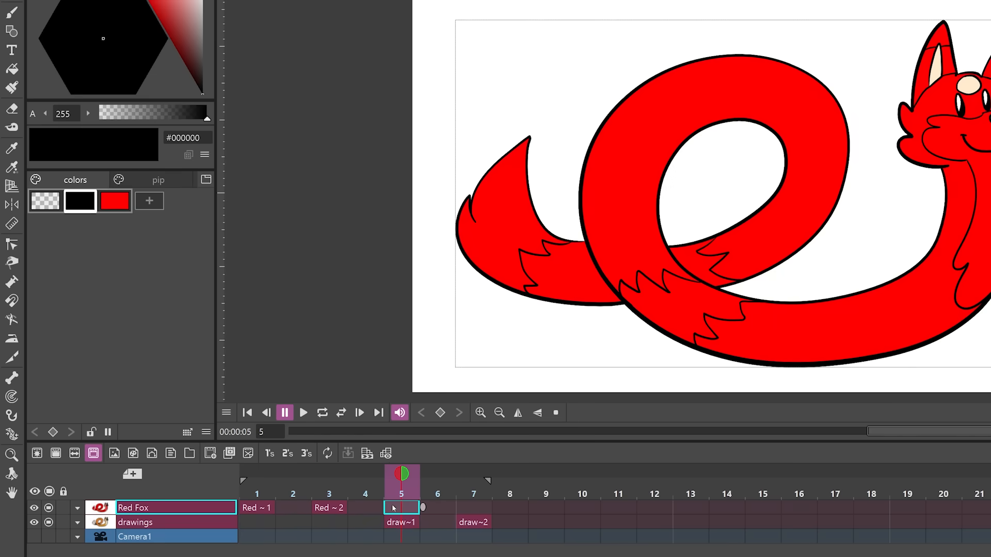
left_click(248, 454)
left_click_drag(397, 500, 246, 495)
mouse_move(314, 494)
left_mouse_down()
mouse_move(473, 494)
mouse_move(329, 495)
left_mouse_up()
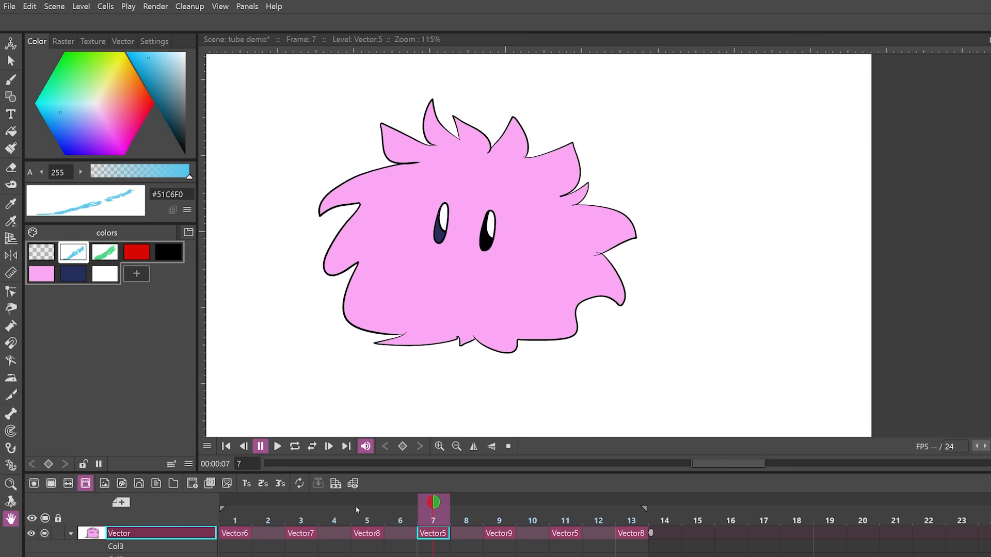
- Loop the Vector layer's frames starting at frame 1, and apply a stop frame hold to end the looped exposure
left_click(235, 533)
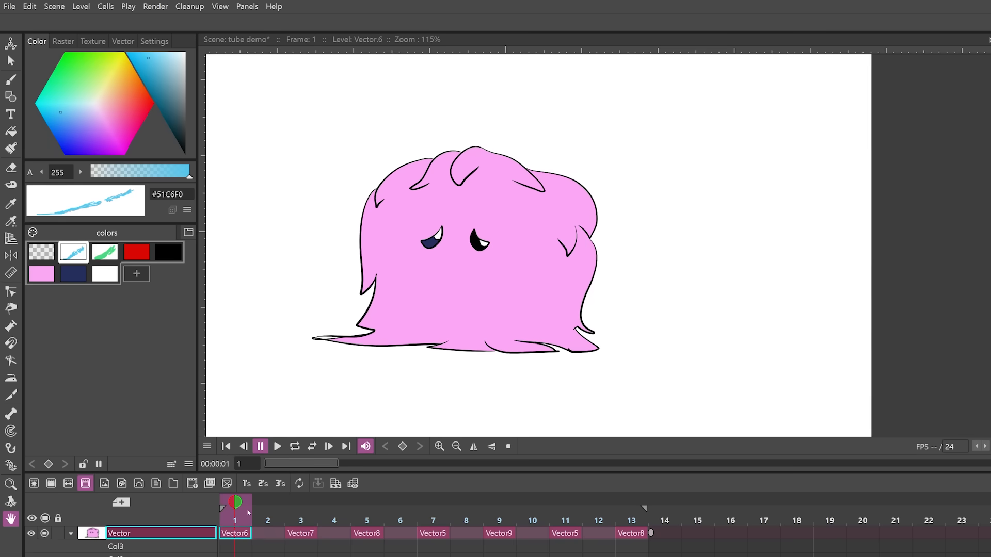
left_click(106, 6)
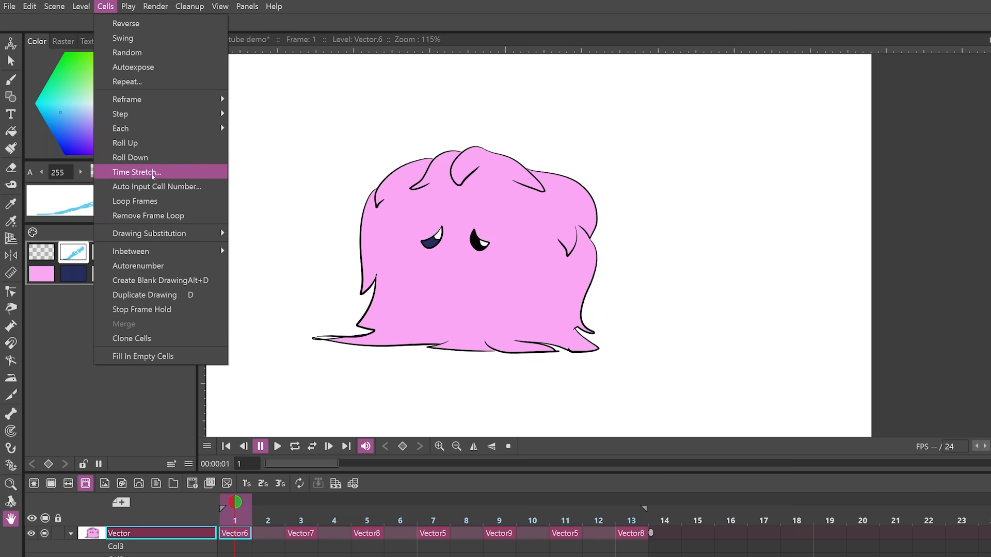
left_click(134, 200)
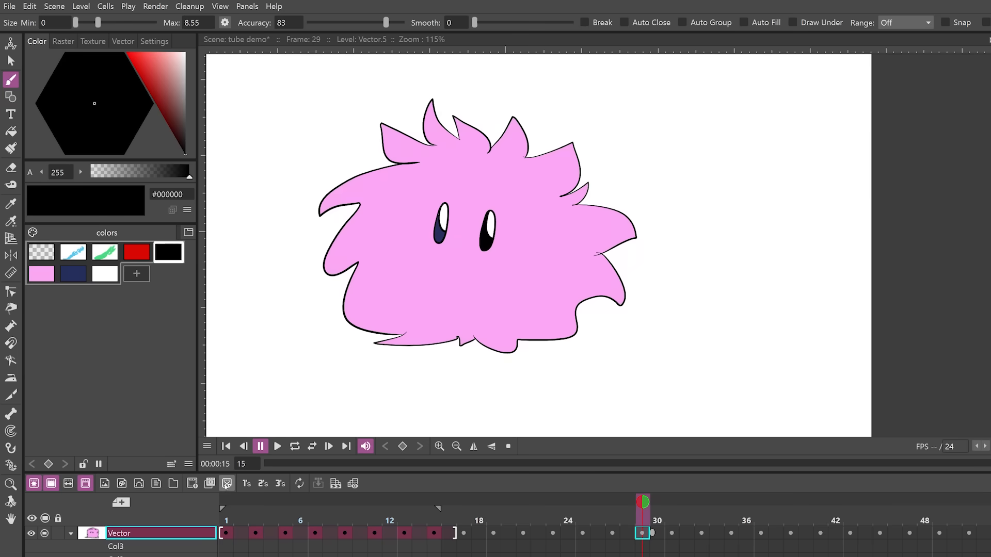
left_click(226, 489)
left_click_drag(676, 519, 717, 520)
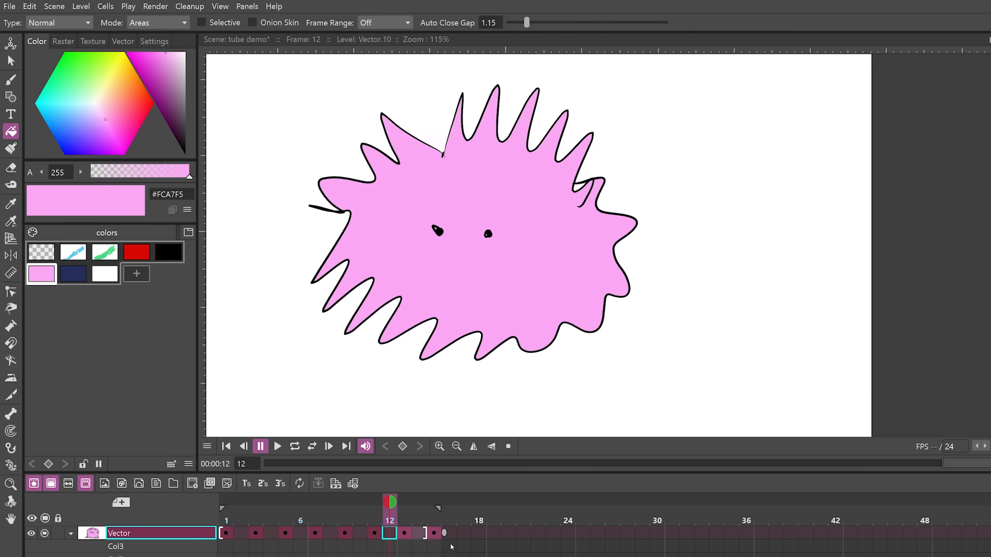
left_click(452, 548)
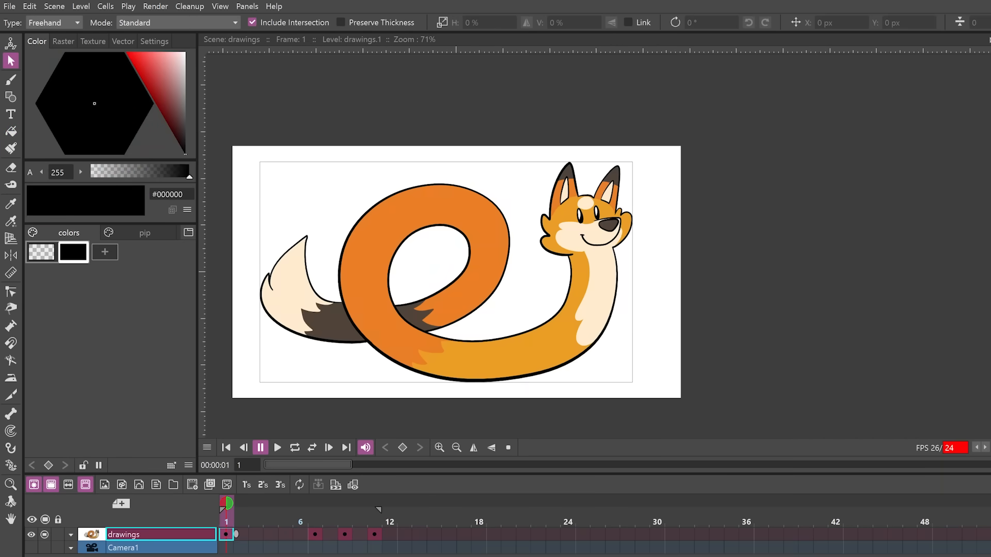
- Move the frame 1 fox upward with the Animate tool and scale it globally to about 86%
key("a")
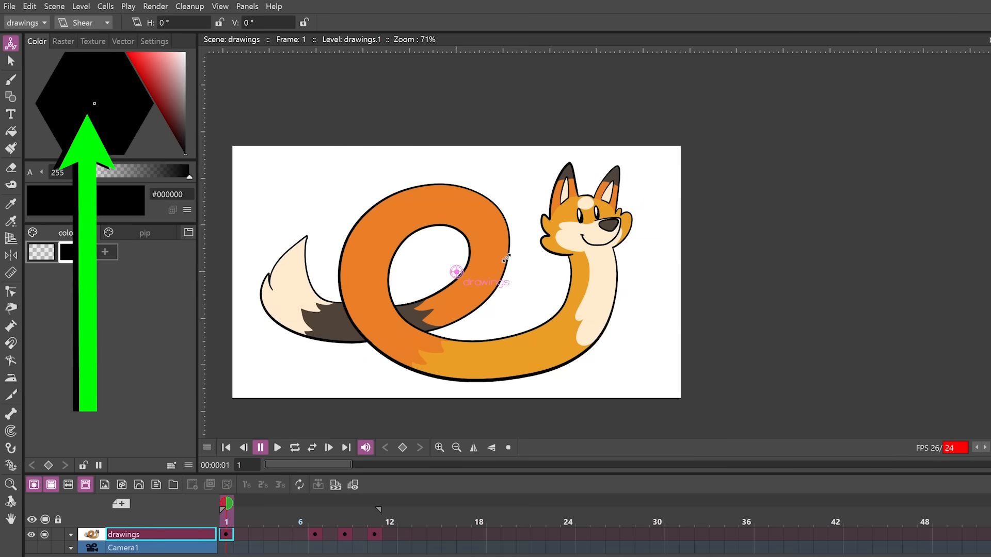
left_click(88, 22)
left_click(92, 38)
left_click_drag(456, 272, 477, 221)
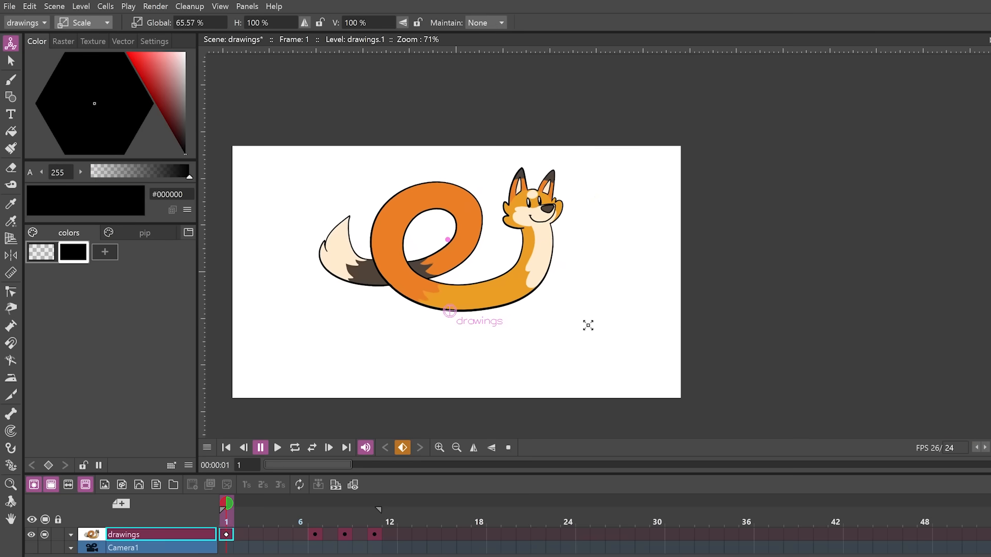
left_click_drag(589, 325, 618, 339)
- Move the fox lower on the canvas, squash it at frame 3 to 122.36% horizontal and 63.92% vertical scale, and go to frame 5
left_click(88, 22)
left_click(92, 39)
left_click_drag(545, 258, 555, 311)
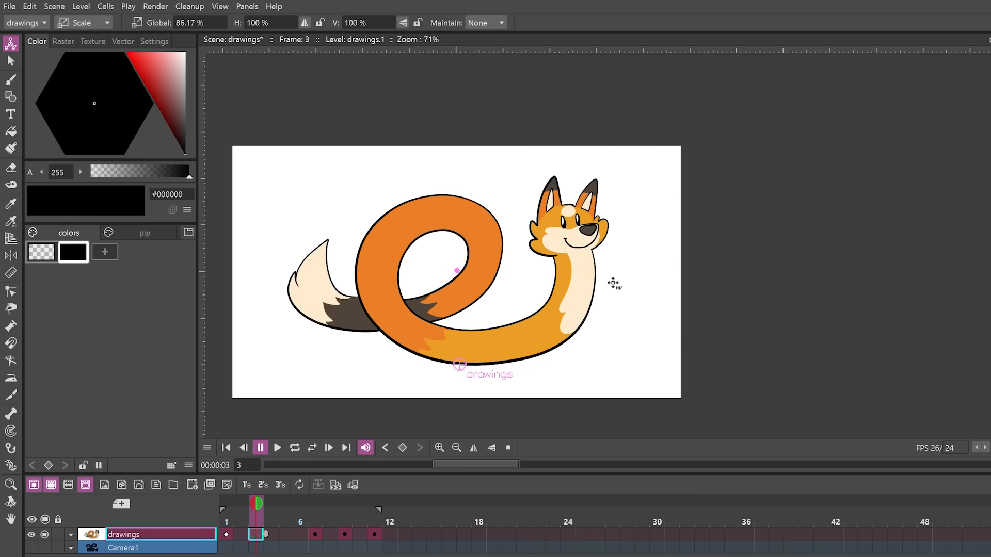
left_click_drag(615, 279, 643, 304)
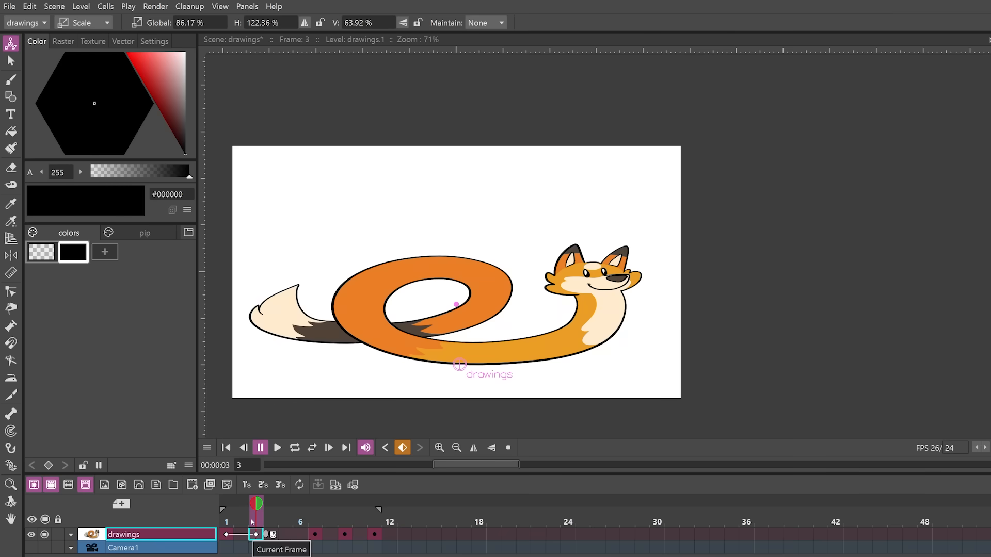
left_click(286, 522)
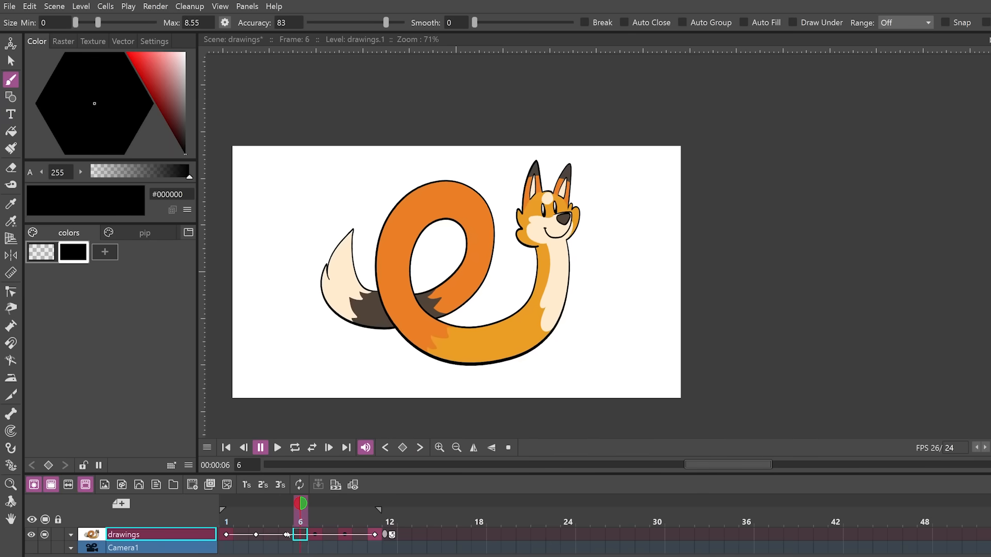
- Open the Function Editor and apply a different interpolation to the drawings Scale H segment between frames 5 and 11
left_click(246, 6)
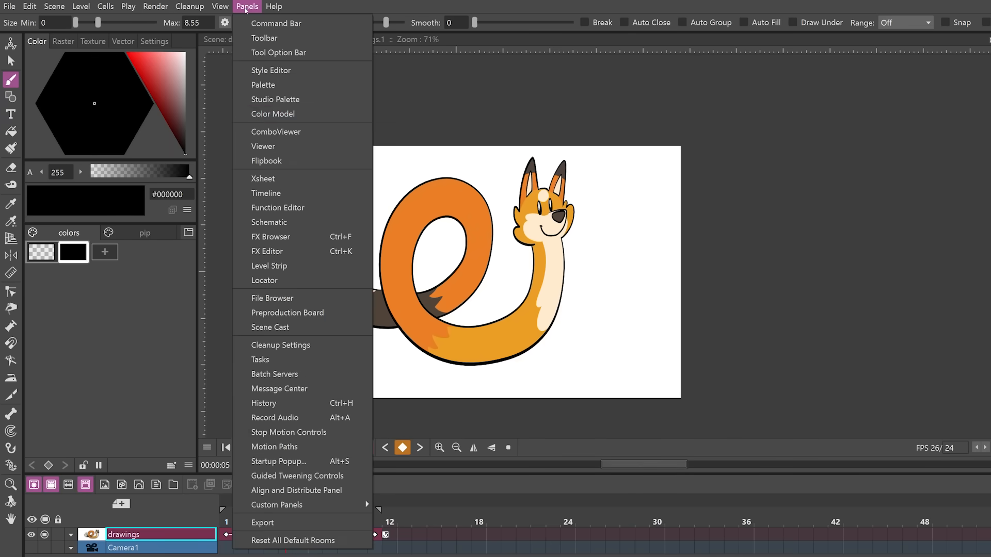
left_click(263, 208)
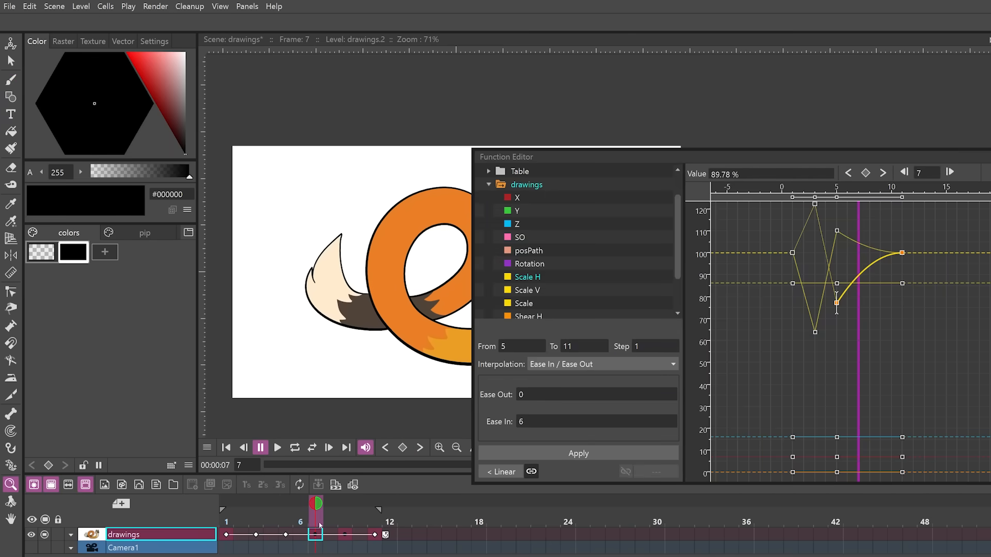
left_click(596, 365)
left_click(550, 419)
left_click(568, 454)
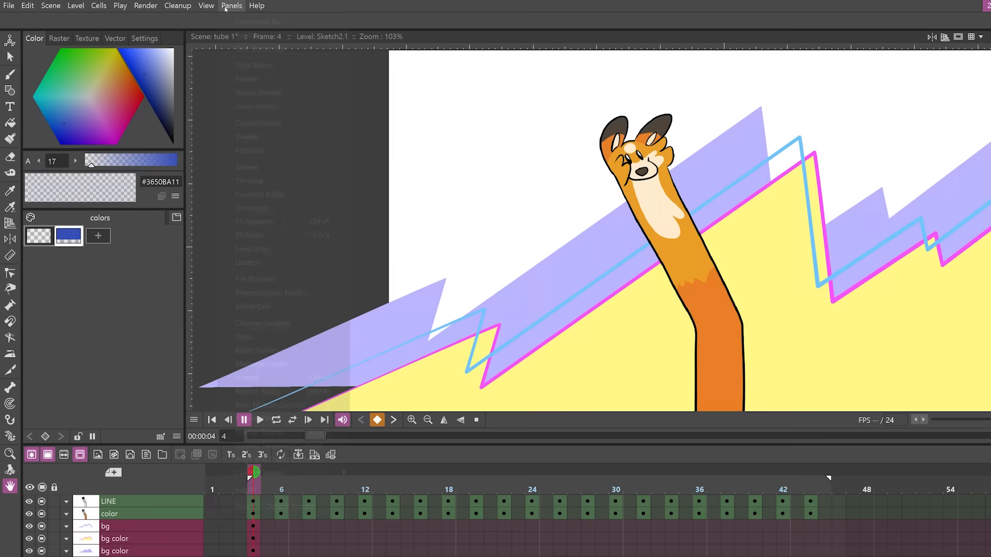
- Open the Stage Schematic and create a new vector level named peg-fox
left_click(227, 6)
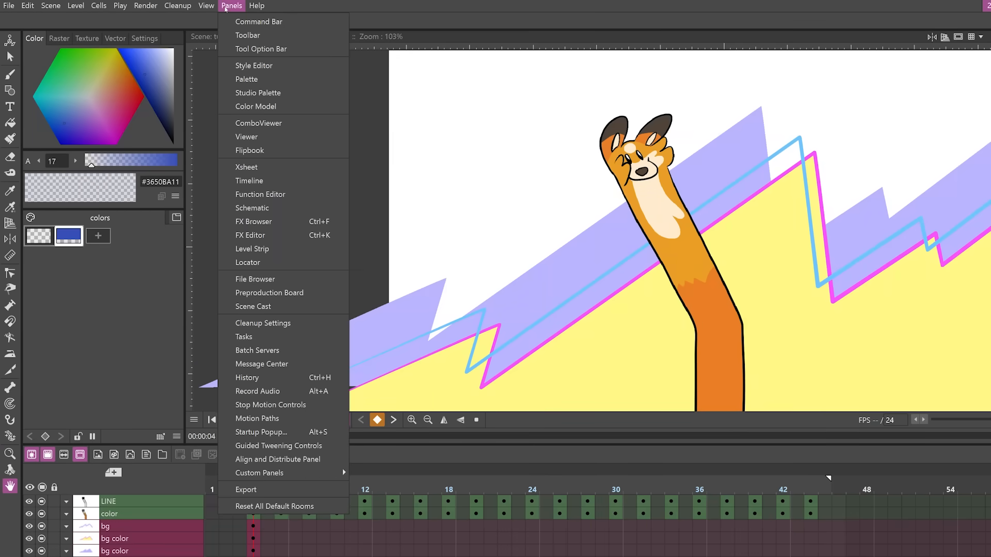
left_click(270, 207)
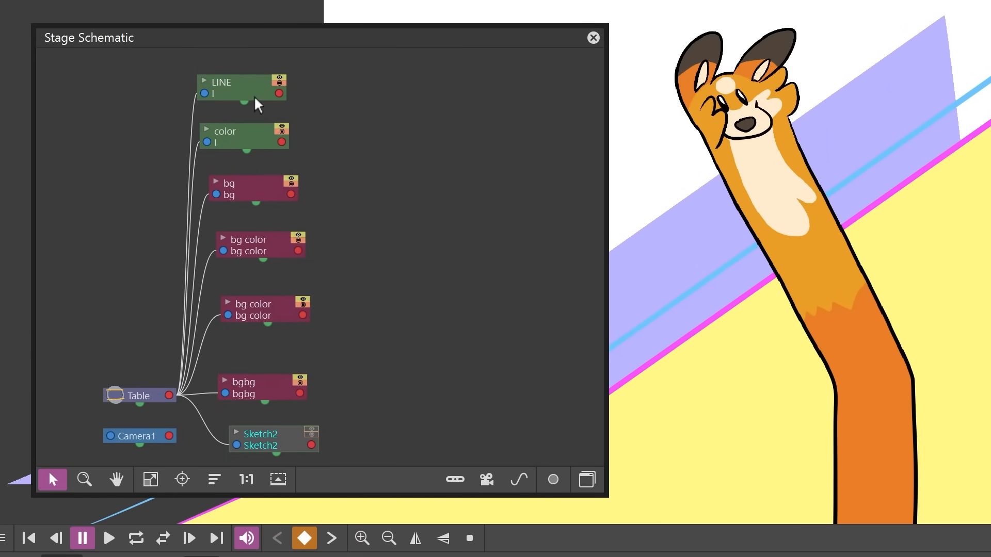
type("ox")
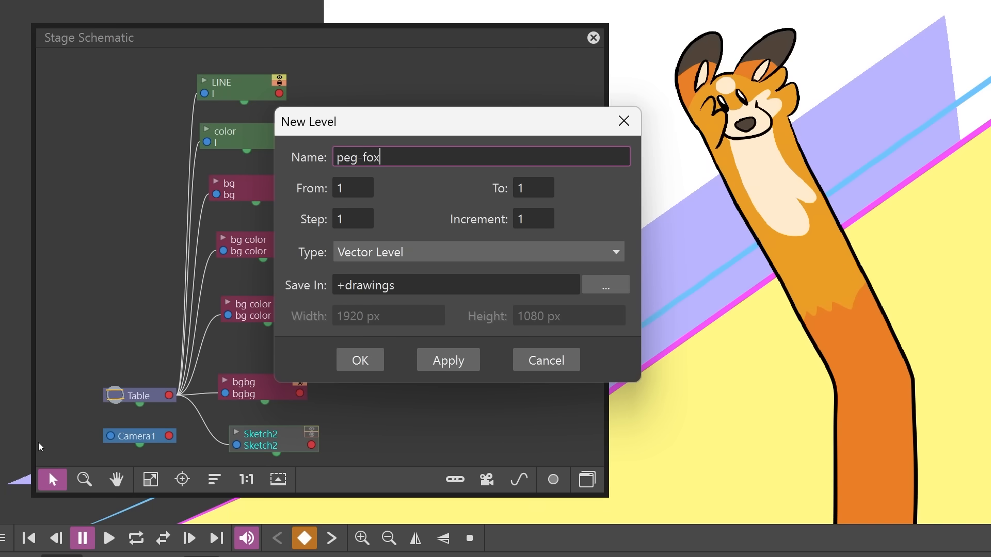
left_click(351, 367)
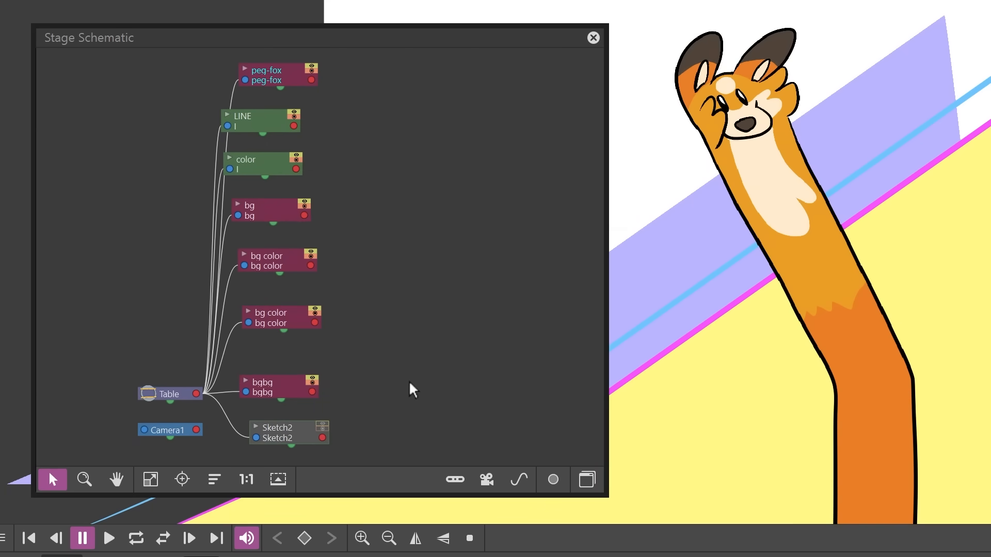
- Reposition the peg-fox node in the Stage Schematic, and link LINE to peg-fox and color to LINE
left_click_drag(281, 76, 215, 83)
left_click_drag(262, 125, 244, 87)
left_click_drag(237, 164, 361, 106)
- Link both bg color nodes to the bg node in the Stage Schematic
left_click_drag(244, 266, 304, 216)
left_click_drag(249, 323, 304, 216)
left_click_drag(349, 243, 394, 250)
left_click(429, 325)
- Enlarge and reposition the whole fox in frame 4 by transforming the peg-fox layer with the Animate tool
left_click_drag(774, 218, 824, 217)
left_click_drag(986, 7, 947, 6)
left_click_drag(975, 31, 989, 52)
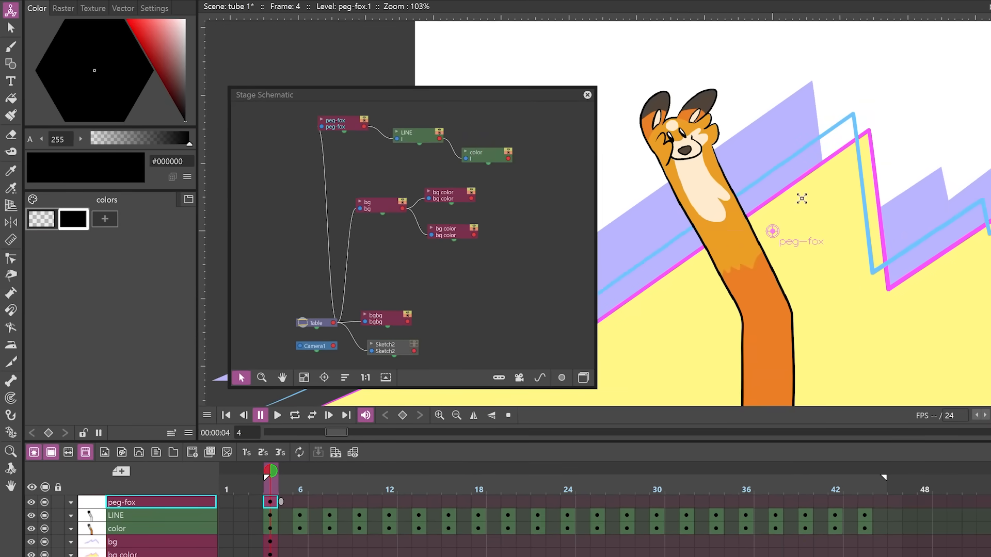
left_click_drag(801, 199, 841, 156)
left_click_drag(679, 105, 868, 274)
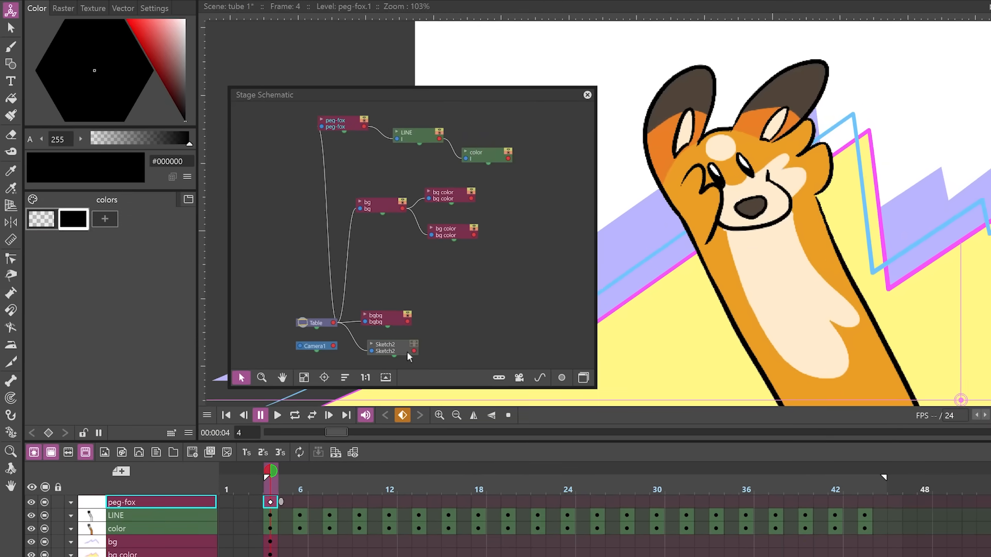
- Turn off the peg-fox layer's visibility and select its frame 4 cell
left_click(31, 503)
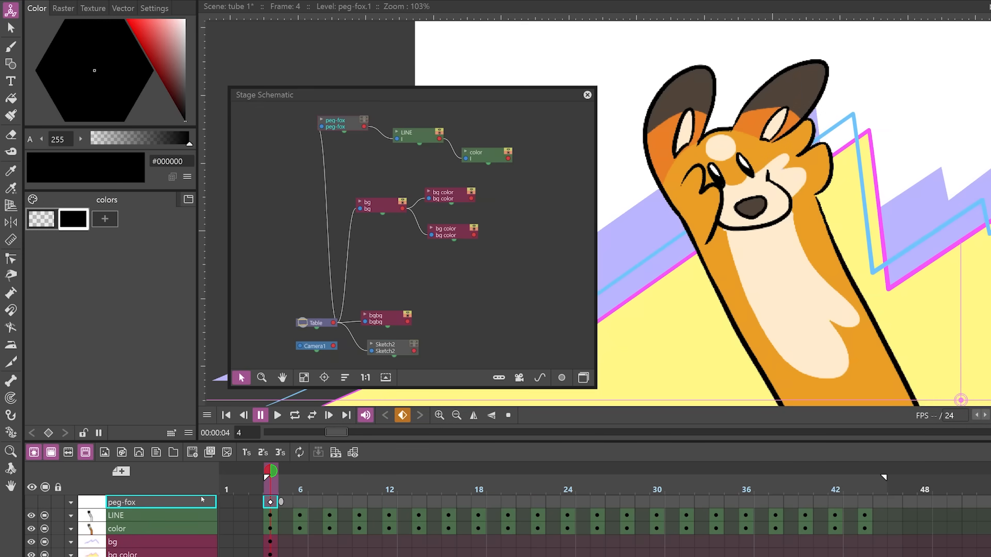
left_click(270, 502)
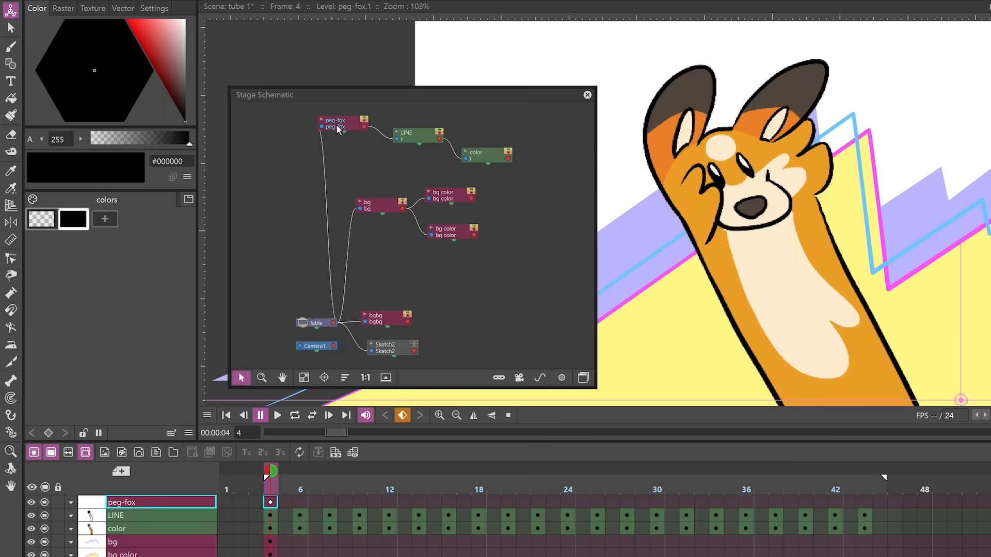
- Reposition the peg-fox and bg nodes in the Stage Schematic, and try to move the background from bg's frame 4
left_click_drag(338, 129, 350, 131)
left_click_drag(384, 209, 380, 205)
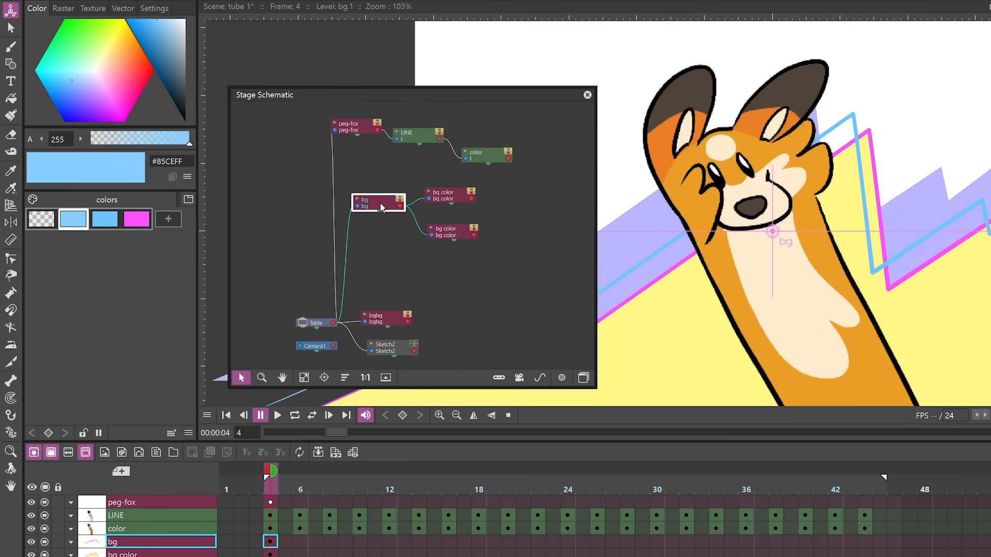
left_click(269, 542)
left_click_drag(675, 303, 487, 321)
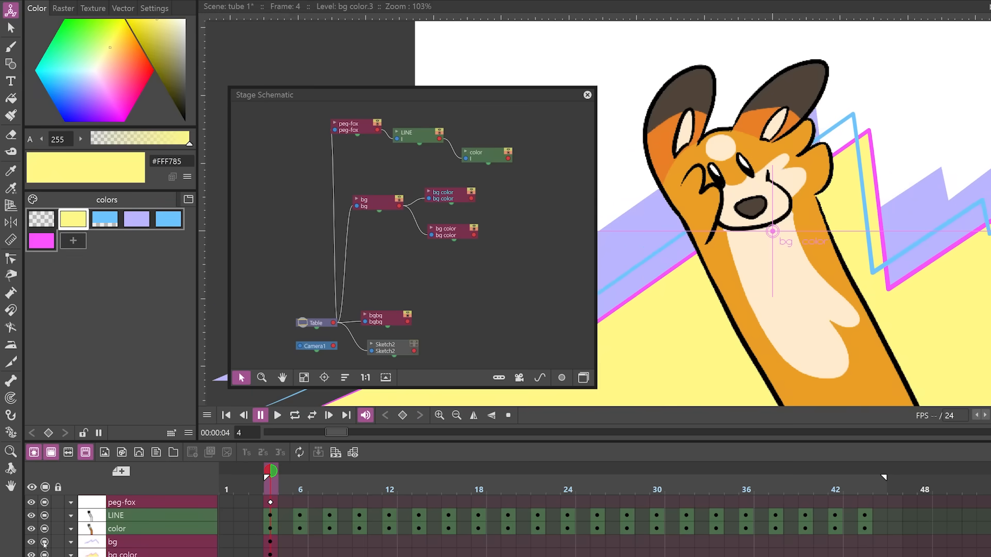
- Switch the Stage Schematic to the FX Schematic
left_click(582, 378)
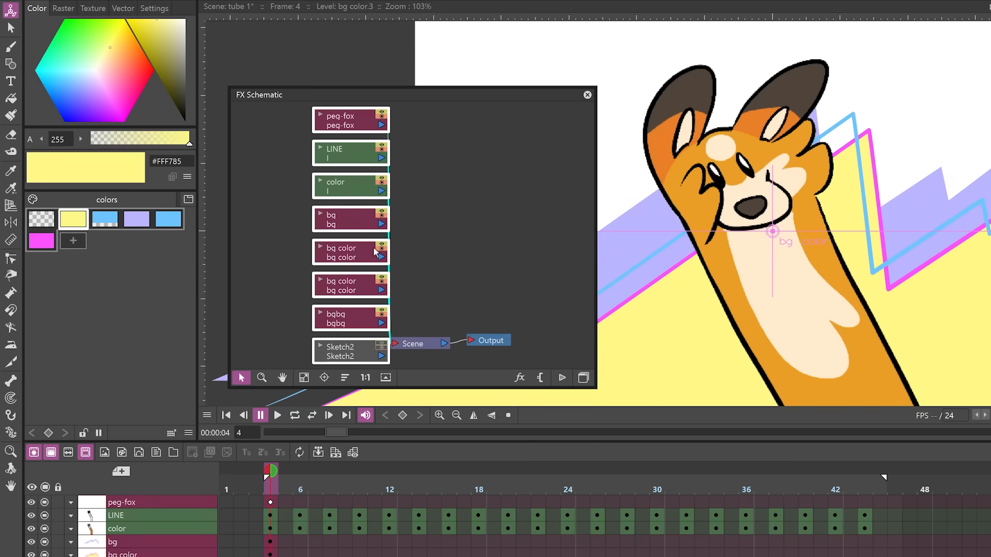
- Try a Blur effect on the whole scene in the FX Schematic, and remove its node
right_click(403, 226)
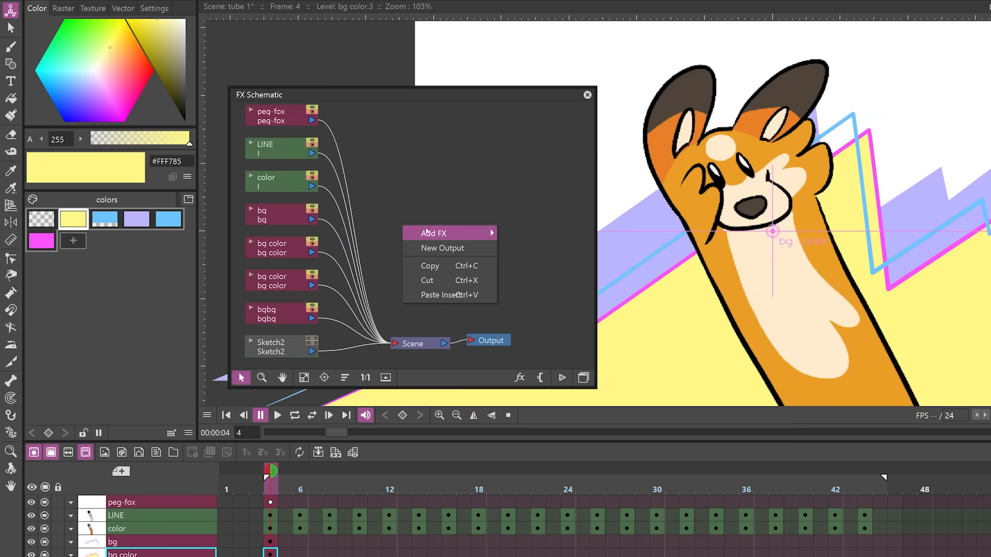
mouse_move(426, 232)
mouse_move(542, 248)
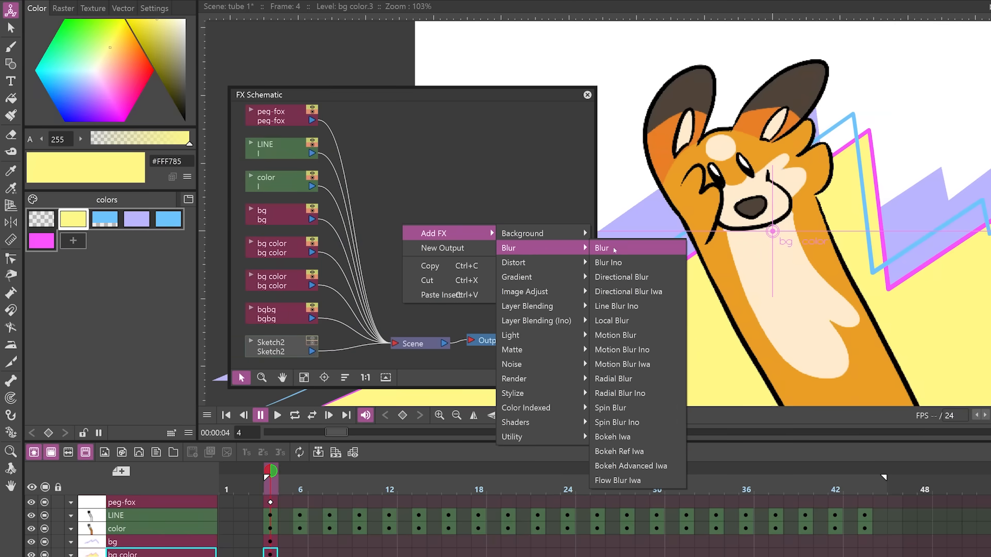
left_click(614, 249)
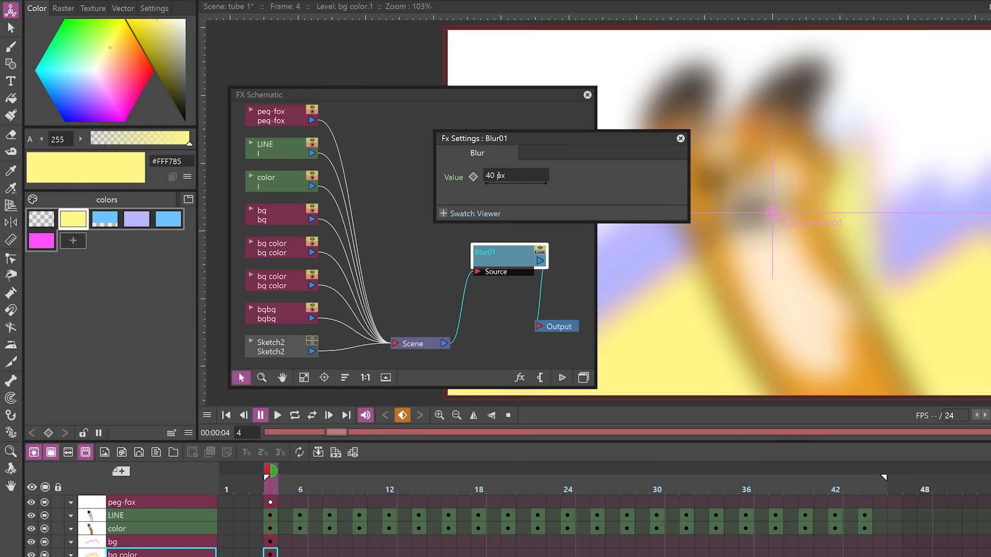
key("Delete")
- Add an Over effect node in the FX Schematic and connect peg-fox, LINE and color to its first three sources
right_click(430, 215)
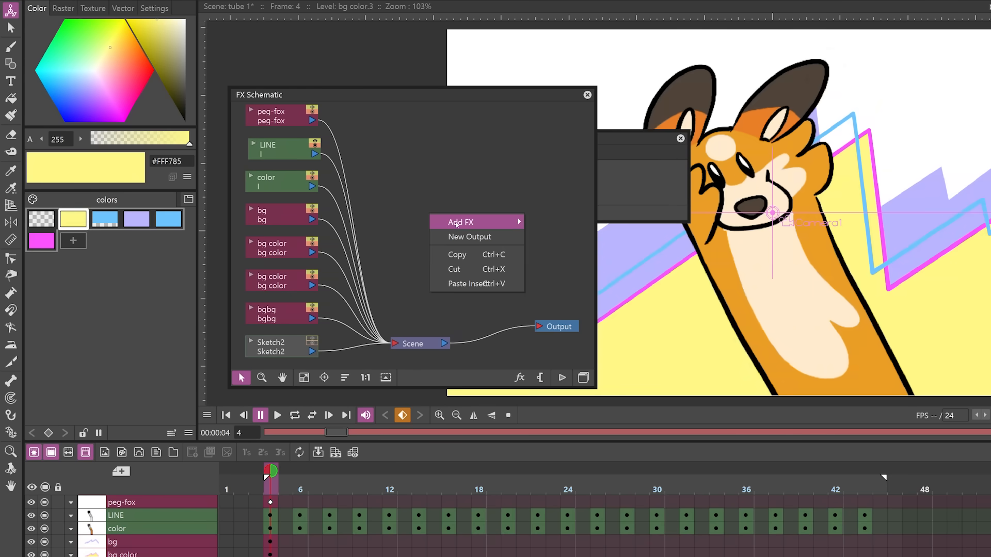
mouse_move(454, 222)
mouse_move(557, 338)
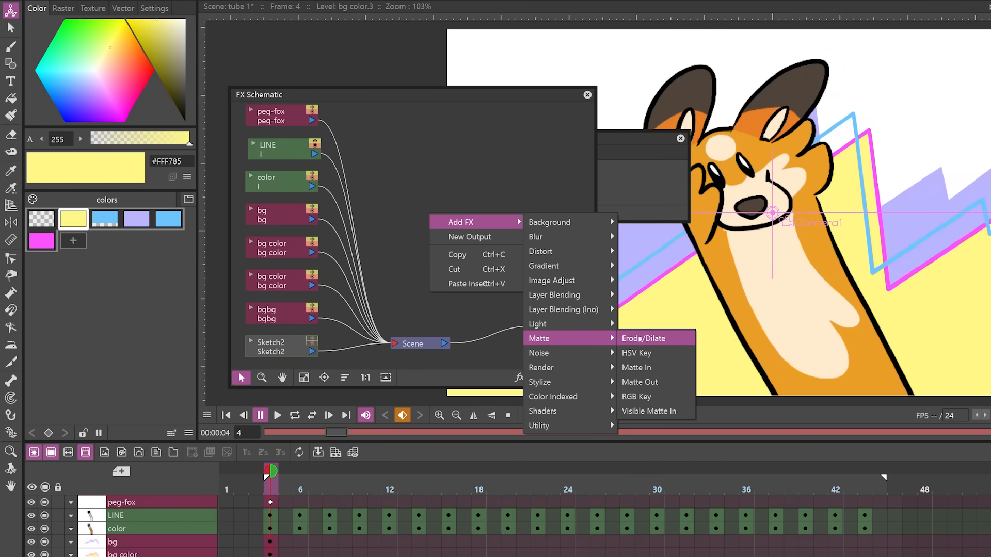
left_click(645, 367)
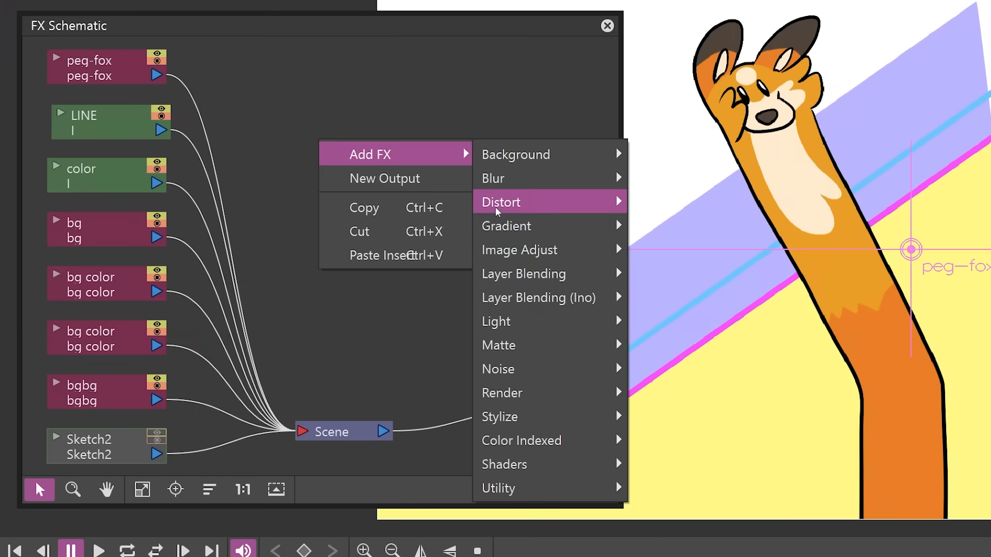
mouse_move(536, 245)
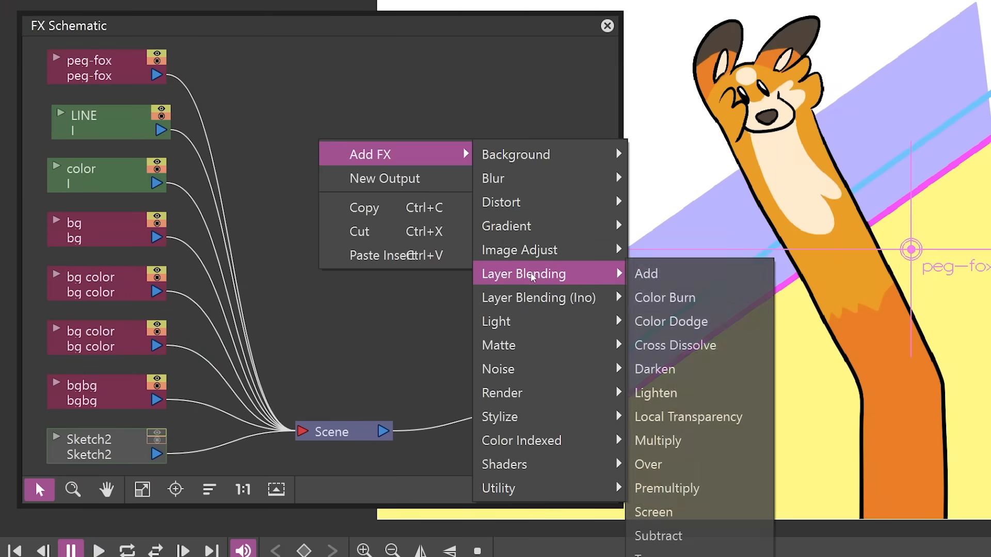
left_click(681, 471)
left_click_drag(156, 75, 324, 181)
left_click_drag(161, 130, 325, 197)
left_click_drag(156, 184, 325, 211)
- Add a Blur node, feed the Over node's output into its source, and connect the Blur output to the Scene node
right_click(420, 284)
left_click(764, 323)
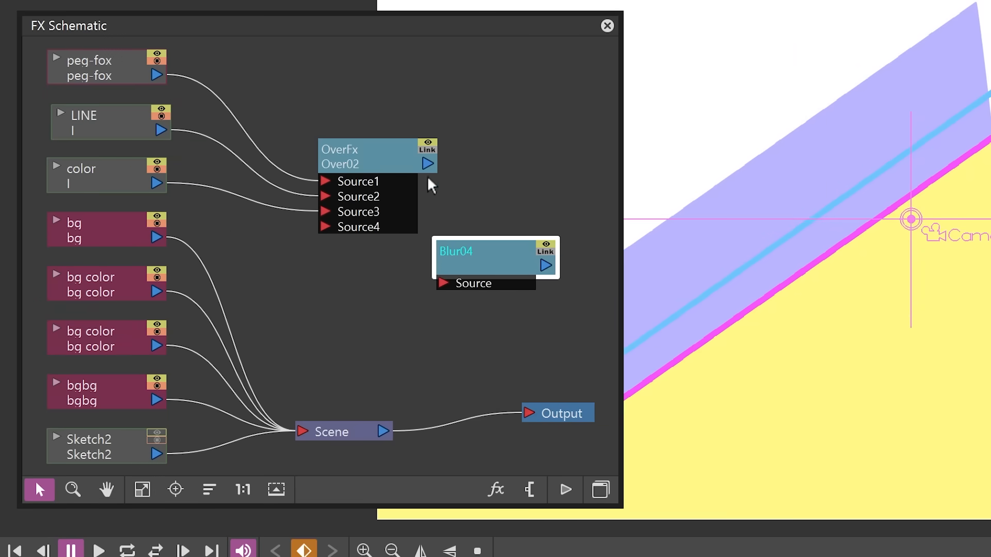
left_click_drag(428, 164, 443, 283)
left_click_drag(545, 266, 302, 431)
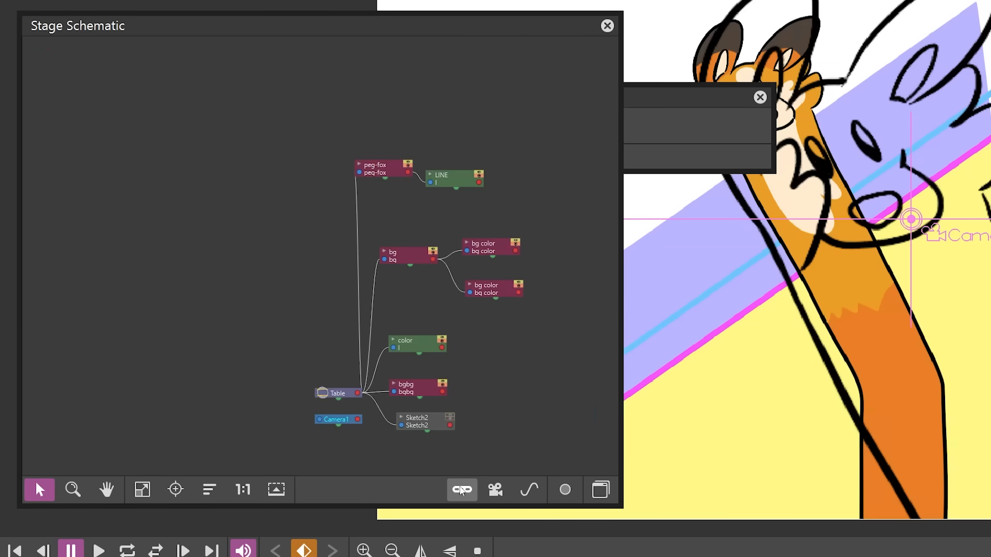
- Add a new pegbar in the Stage Schematic and connect the bg and bgbg nodes to it
left_click(461, 489)
left_click_drag(405, 368, 306, 197)
left_click_drag(384, 260, 322, 198)
left_click_drag(394, 391, 321, 198)
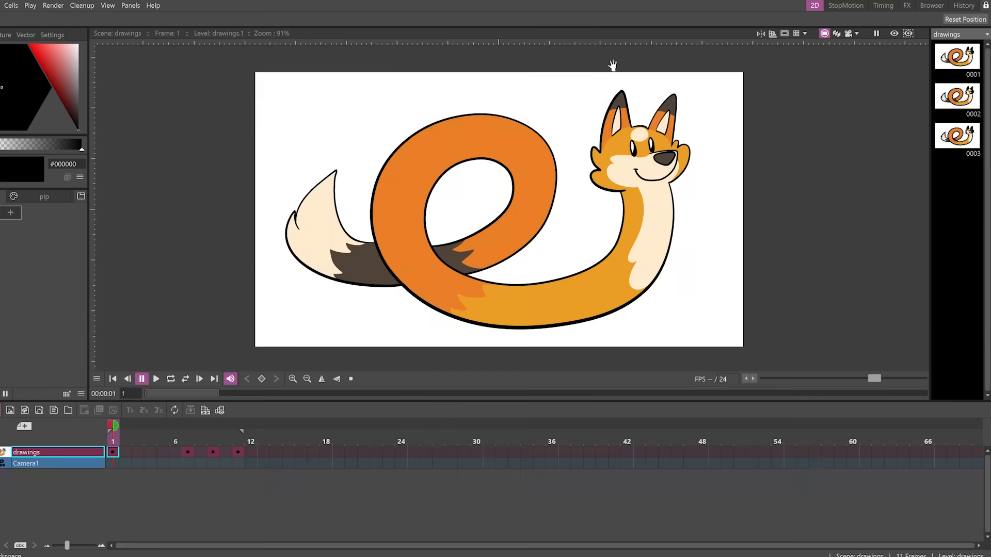
- Import 22 memes plz respond share.jpg into the scene through the Browser room, and return to the 2D room
left_click(931, 6)
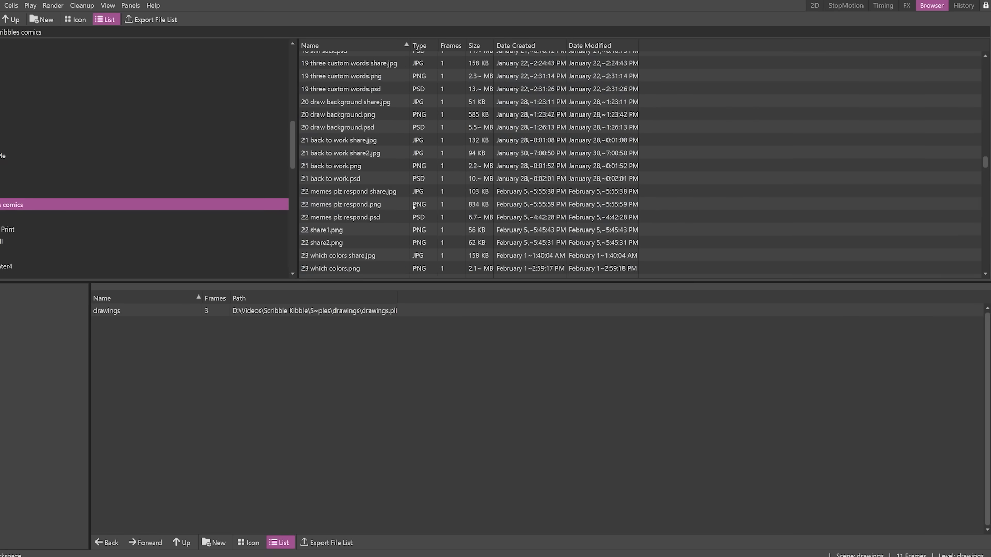
scroll(413, 208, "down", 2)
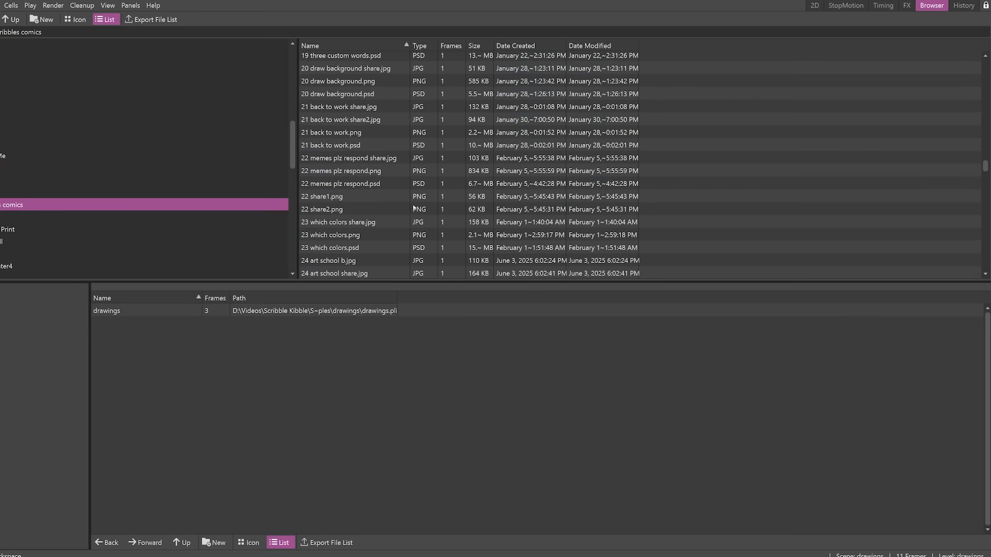
left_click(389, 160)
left_click_drag(389, 160, 392, 318)
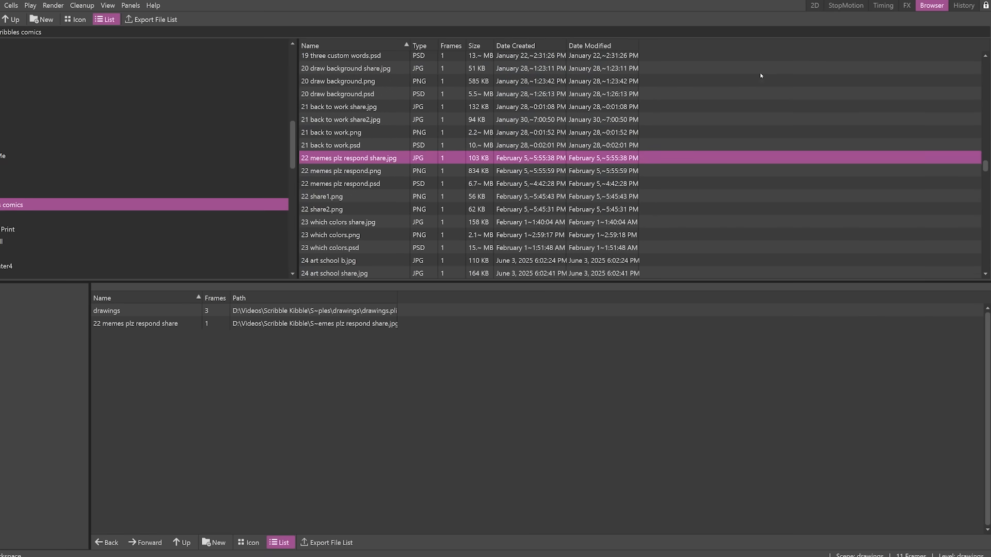
left_click(814, 6)
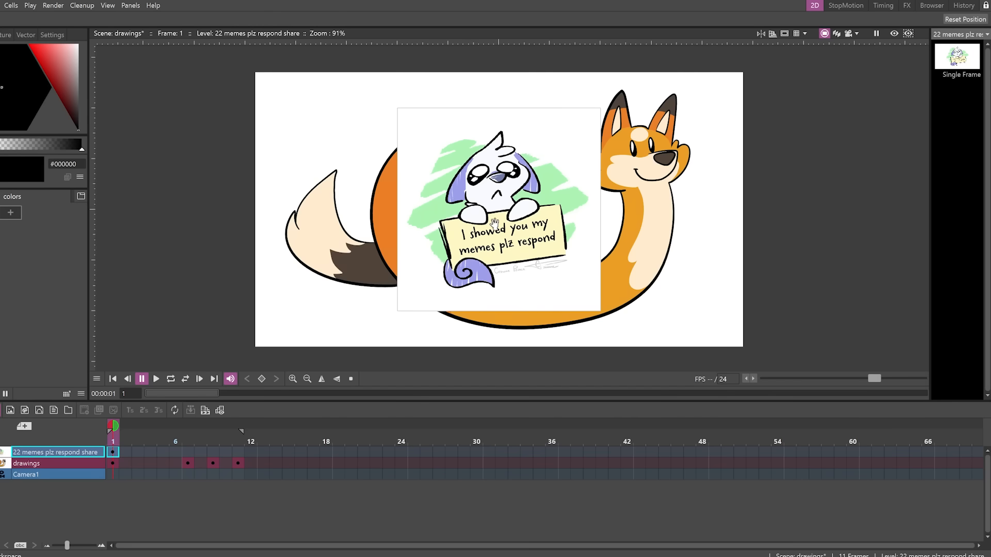
left_click_drag(492, 228, 489, 227)
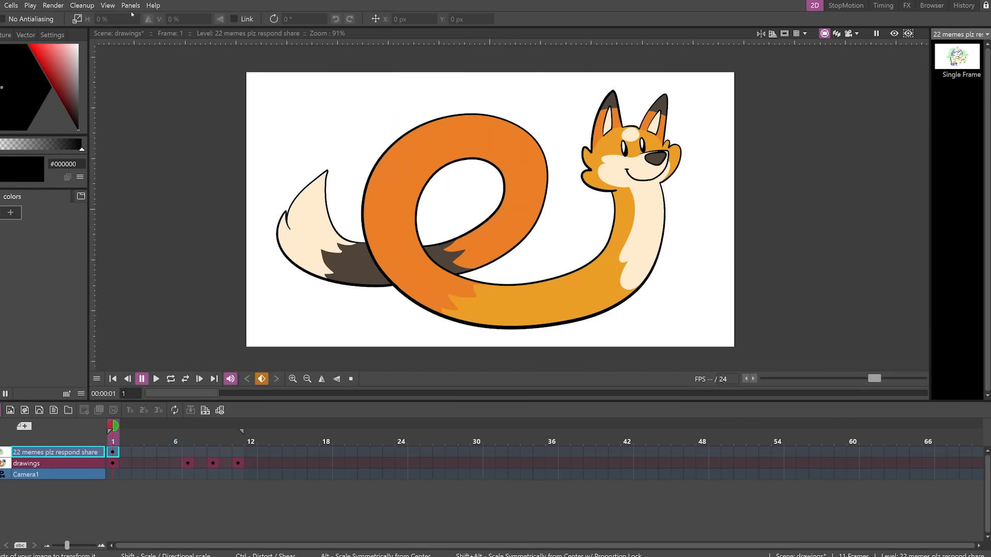
- Open a Flipbook, load VID_20200919_124814332.mp4 into it and scrub through the opening frames
left_click(131, 6)
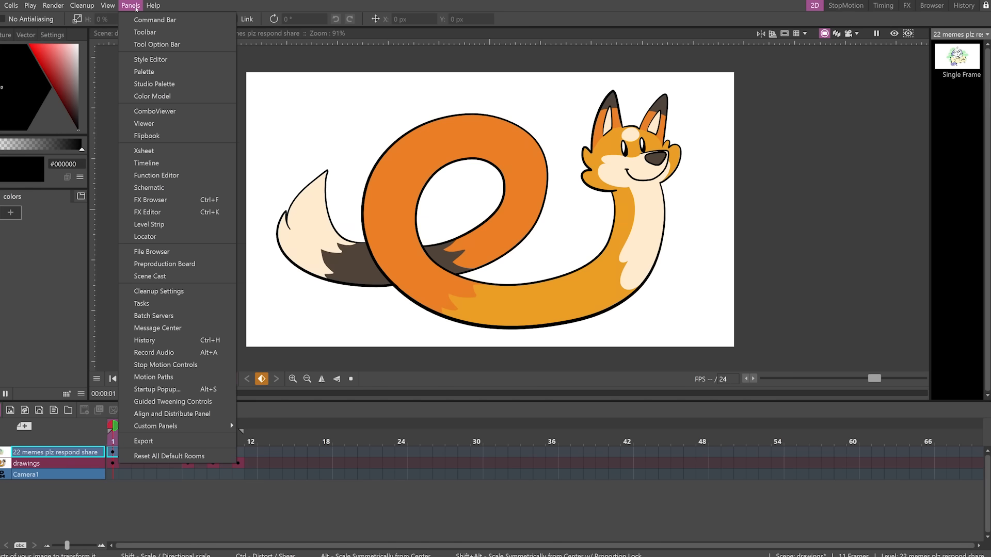
left_click(191, 140)
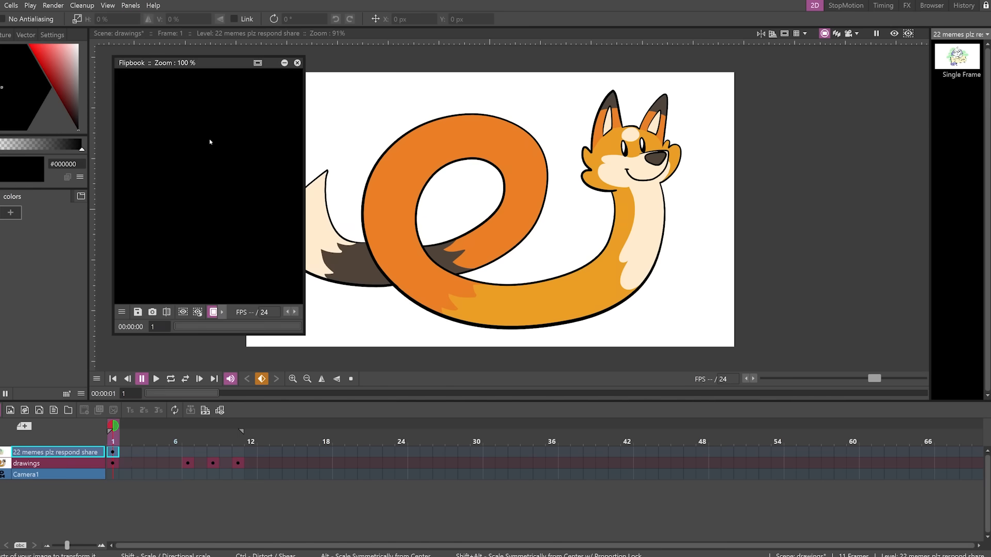
right_click(210, 141)
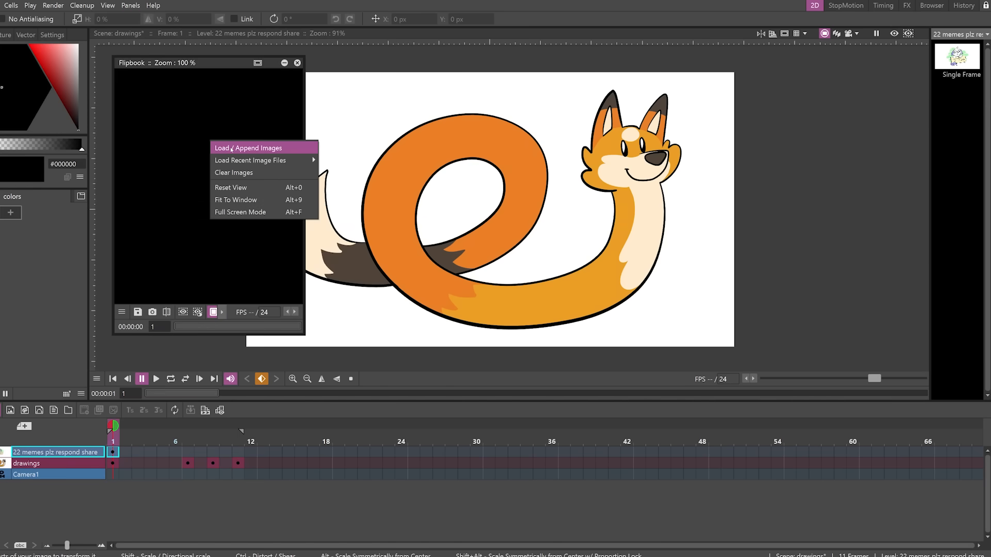
left_click(232, 148)
left_click(569, 457)
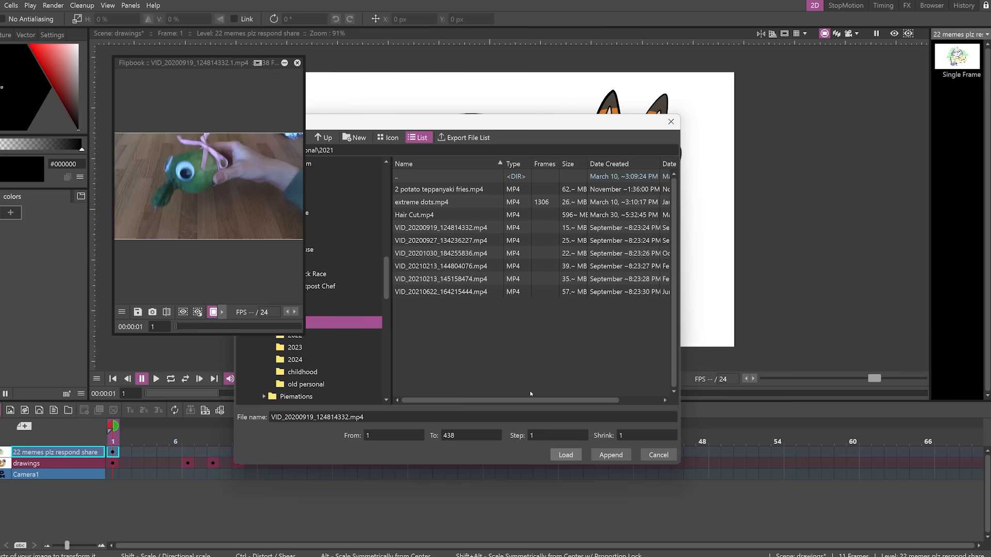
left_click_drag(176, 327, 204, 329)
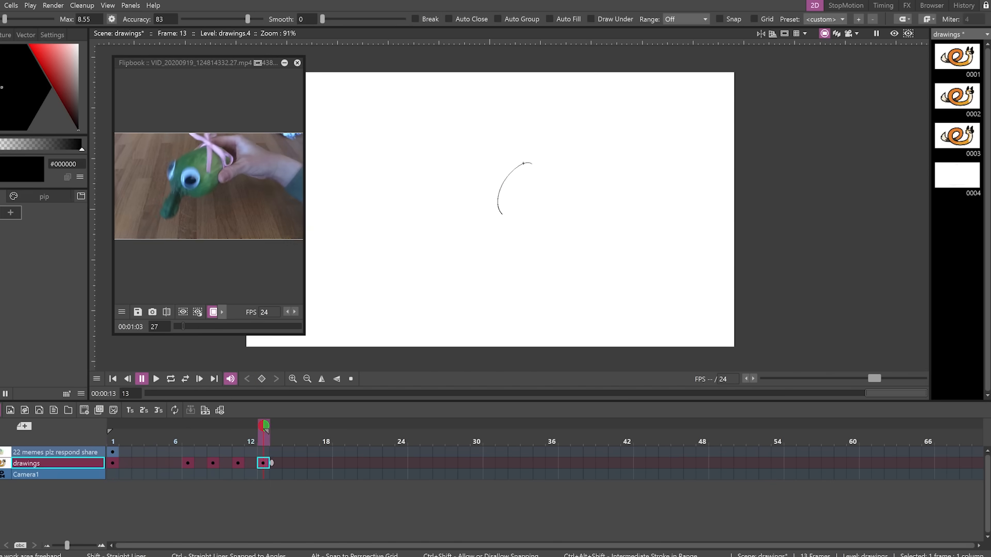
- Sketch a few brush strokes in frame 13 of the drawings layer, using the Flipbook video as reference
left_click_drag(410, 270, 508, 220)
left_click_drag(463, 140, 564, 208)
left_click_drag(542, 196, 534, 183)
left_click_drag(641, 142, 496, 103)
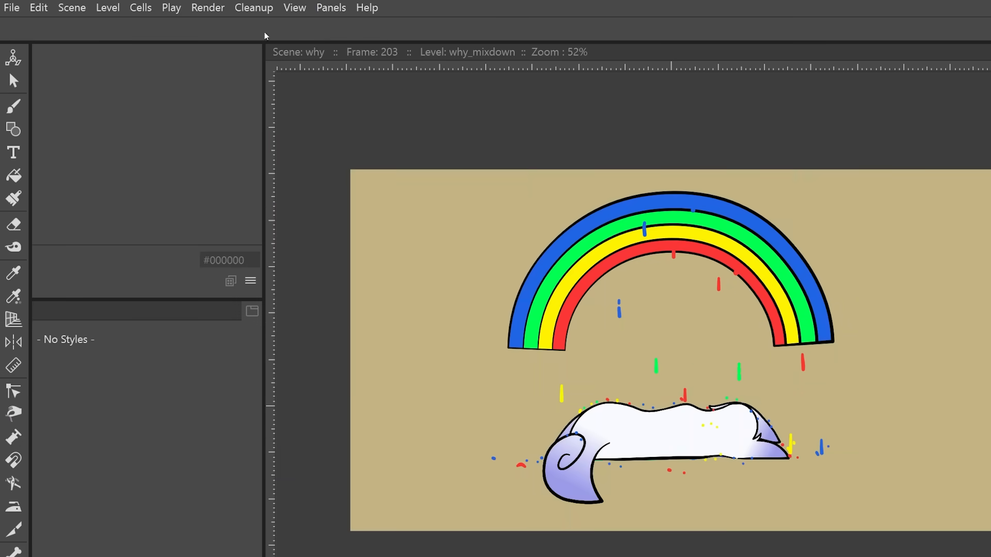
- Open the Output Settings and set the output file name to export
left_click(208, 8)
left_click(230, 93)
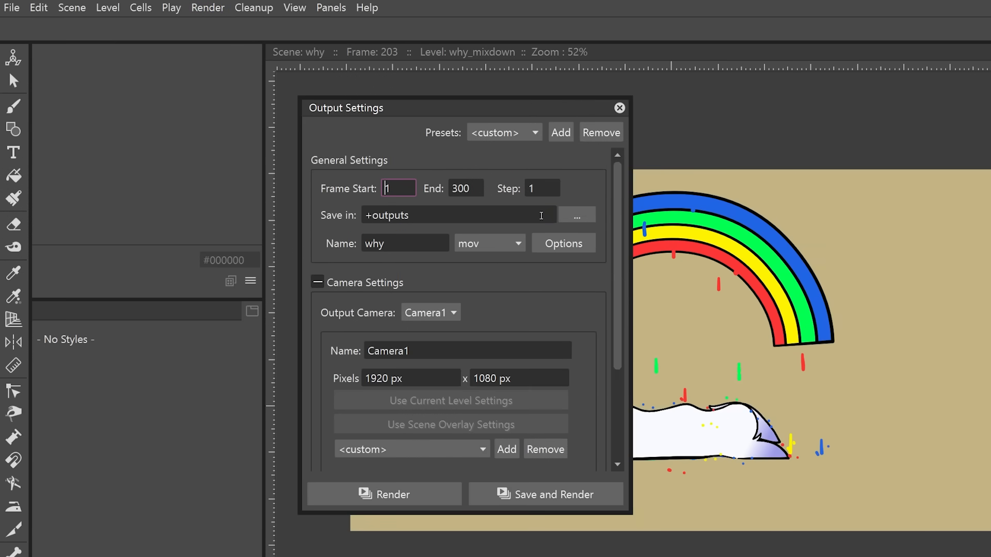
left_click(577, 215)
left_click_drag(396, 243, 323, 242)
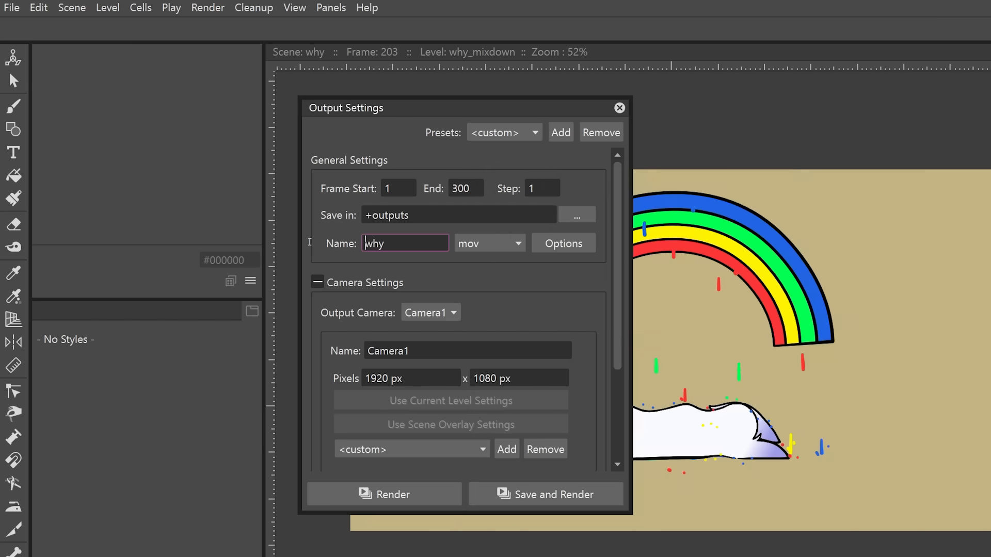
type("export")
- Try mp4 as the output format, check its file options, and switch the format back to mov
left_click(464, 244)
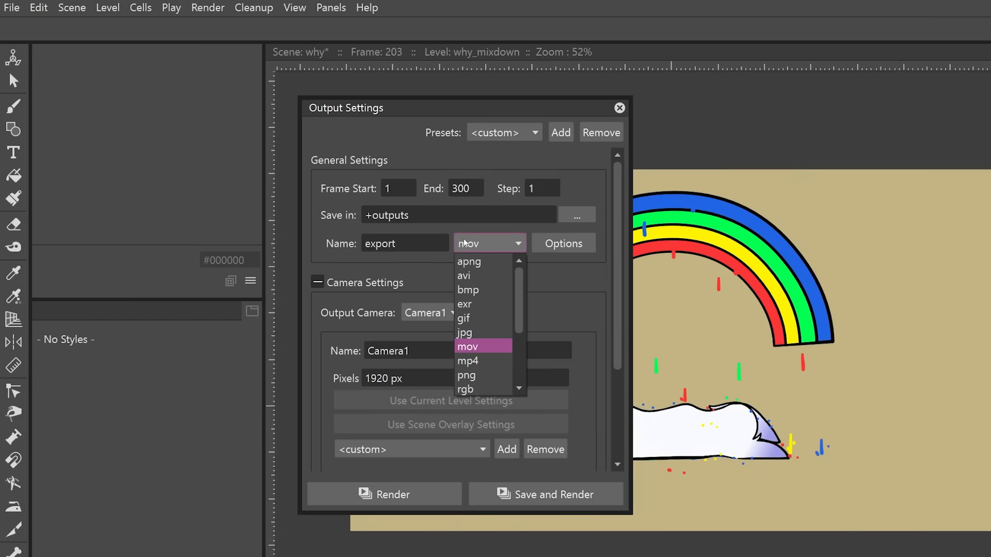
left_click(495, 360)
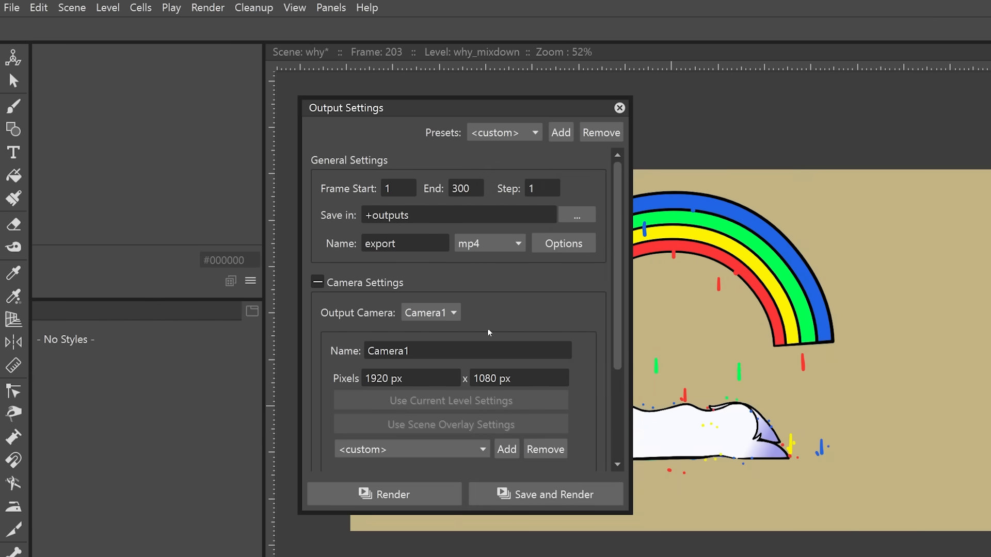
left_click(574, 246)
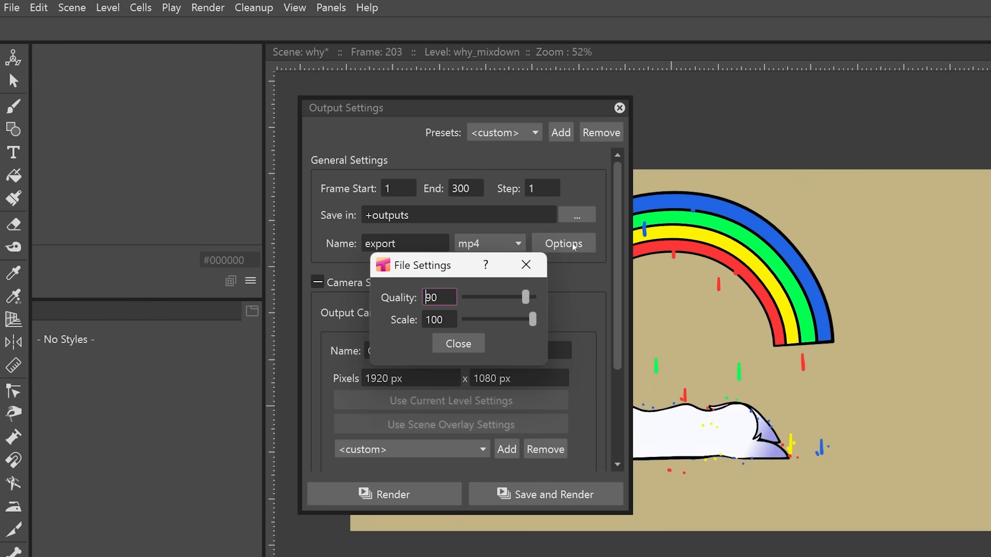
left_click(459, 344)
left_click(489, 244)
left_click(485, 347)
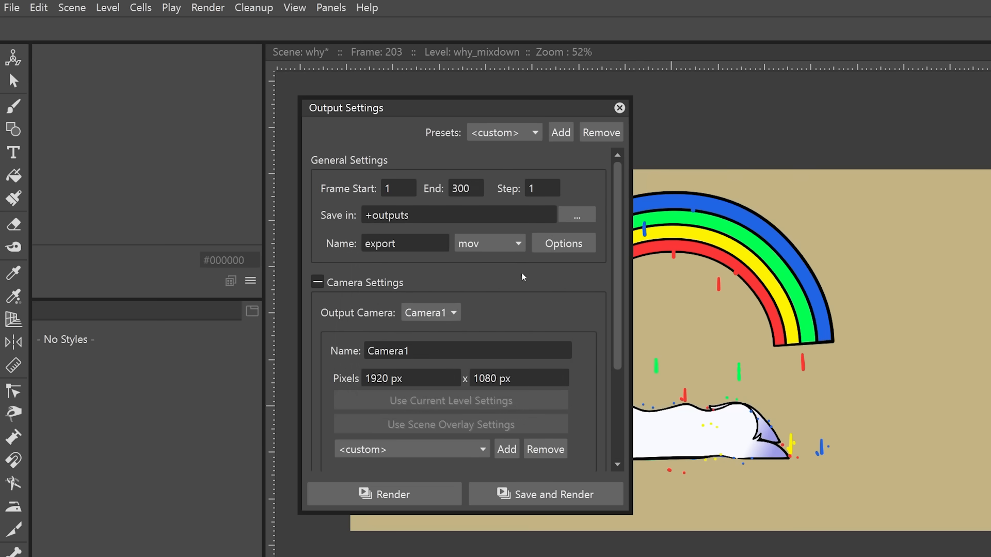
- Examine the Camera, Advanced and Color Settings sections of the Output Settings
left_click(317, 282)
left_click(316, 335)
left_click(317, 335)
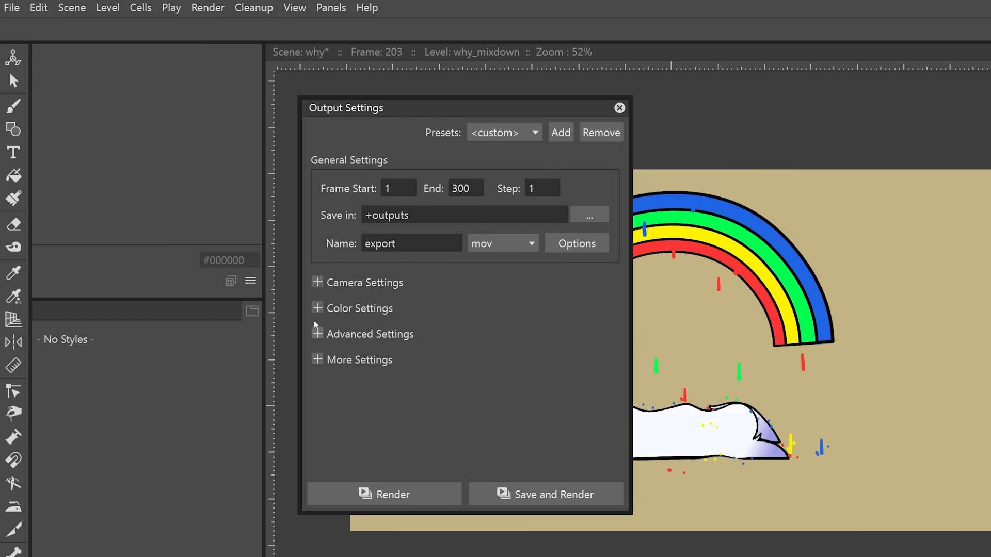
left_click(317, 309)
left_click(317, 308)
left_click(318, 283)
left_click(318, 283)
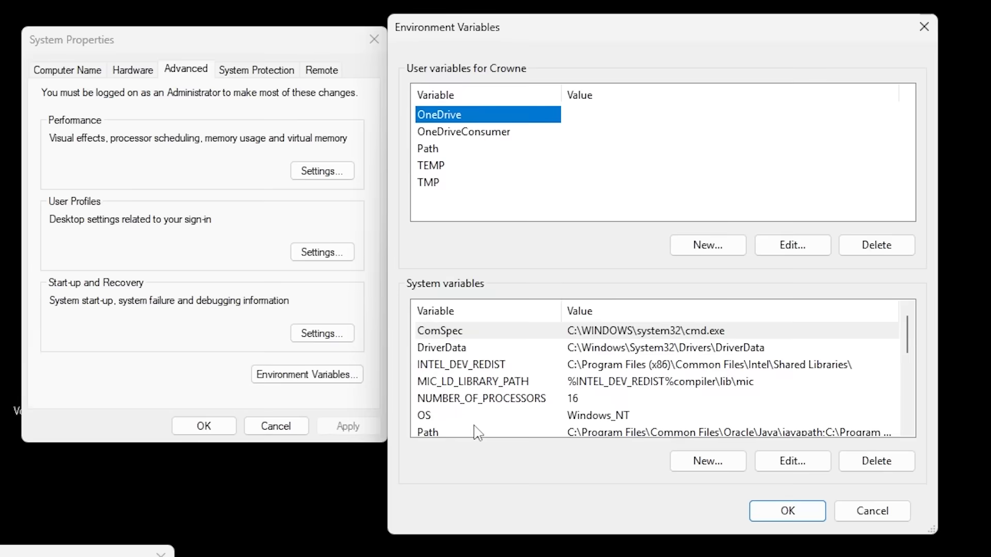
- In the Windows Environment Variables, add C:\Program Files (x86)\FFmpeg\bin to the system Path variable
left_click(476, 432)
left_click(743, 461)
left_click(857, 114)
type("C:\\Program Files (x86)\\FFmpeg\\bin")
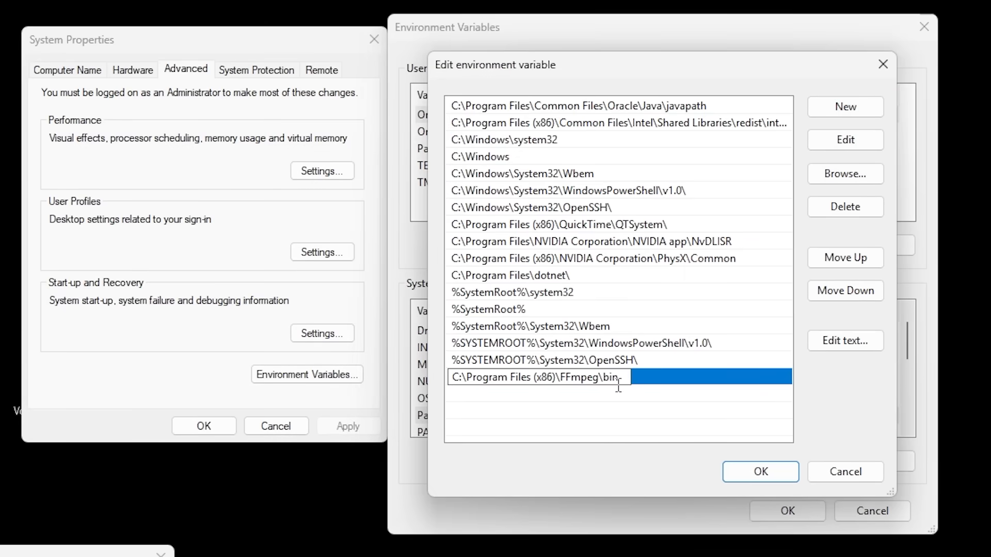
left_click(760, 471)
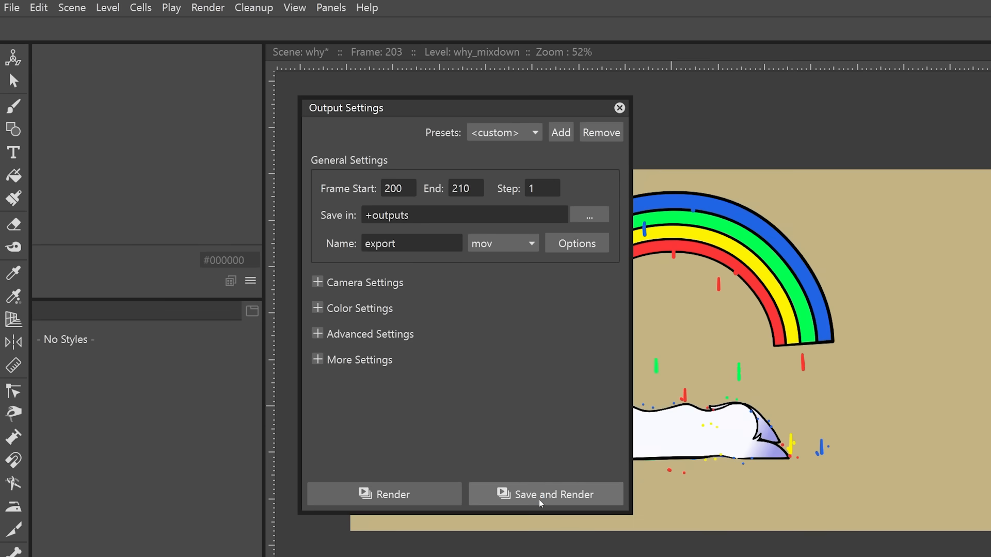
- In Tahoma2D, save the scene and render frames 200 to 210 as export in mov format
left_click(541, 500)
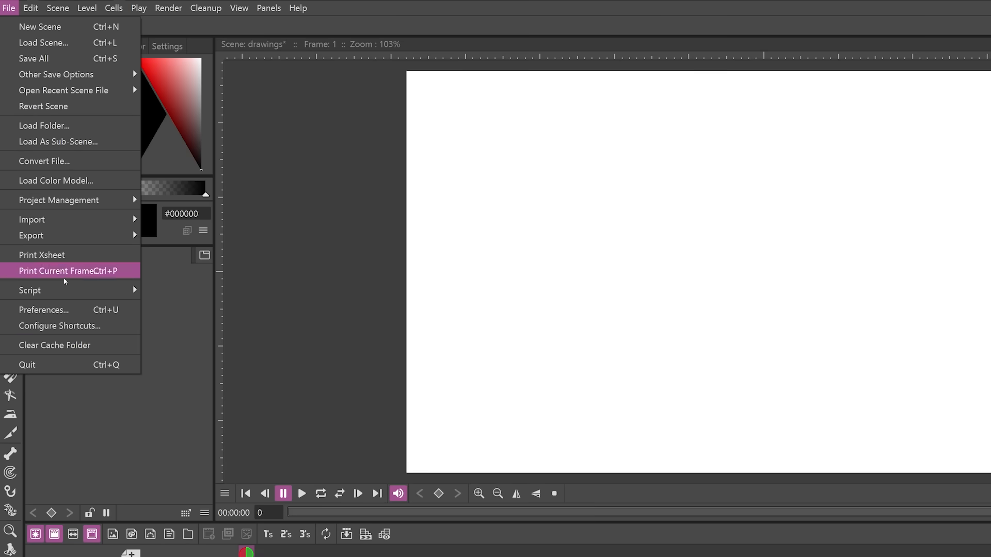
- Search the shortcut configuration for the undo and brush commands, and close it
left_click(62, 322)
type("undo")
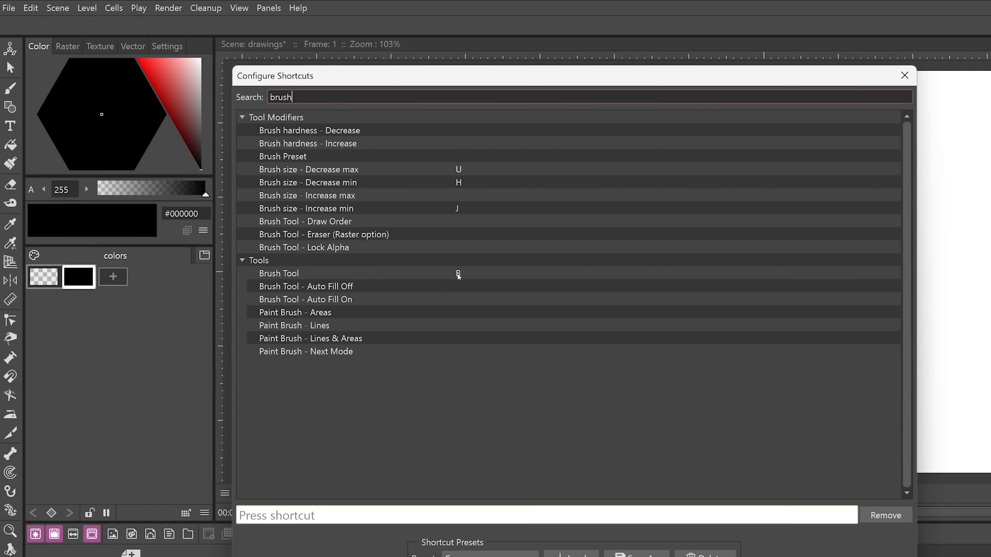
left_click(904, 75)
- In the Scene preferences, set Paste Cells Behaviour to Overwrite Paste Cell Numbers
left_click(9, 8)
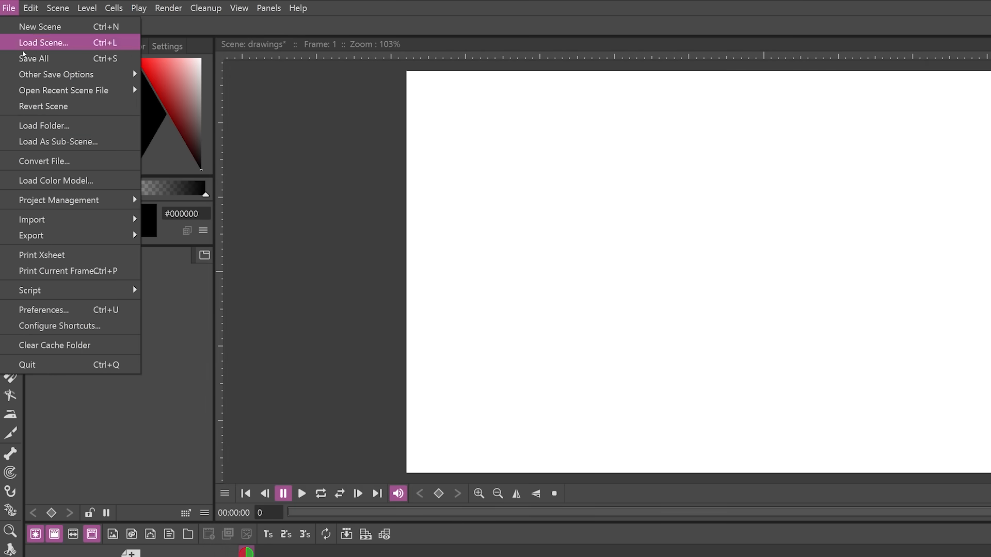
left_click(80, 308)
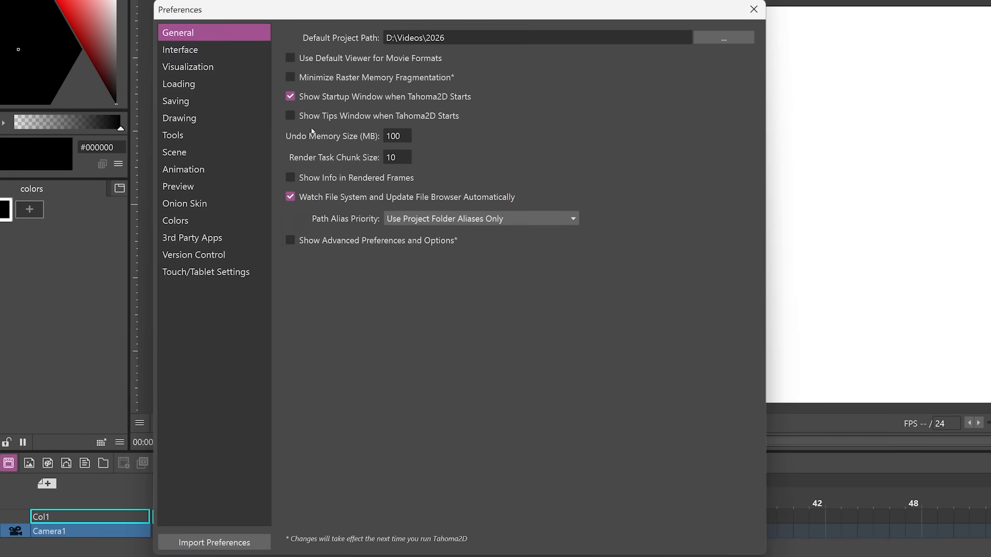
left_click(196, 153)
left_click(467, 197)
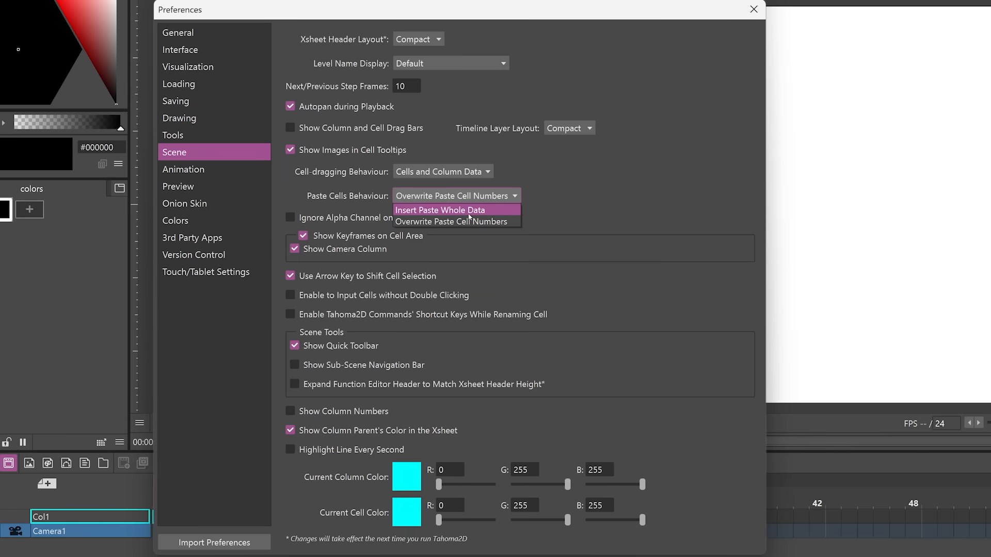
left_click(471, 222)
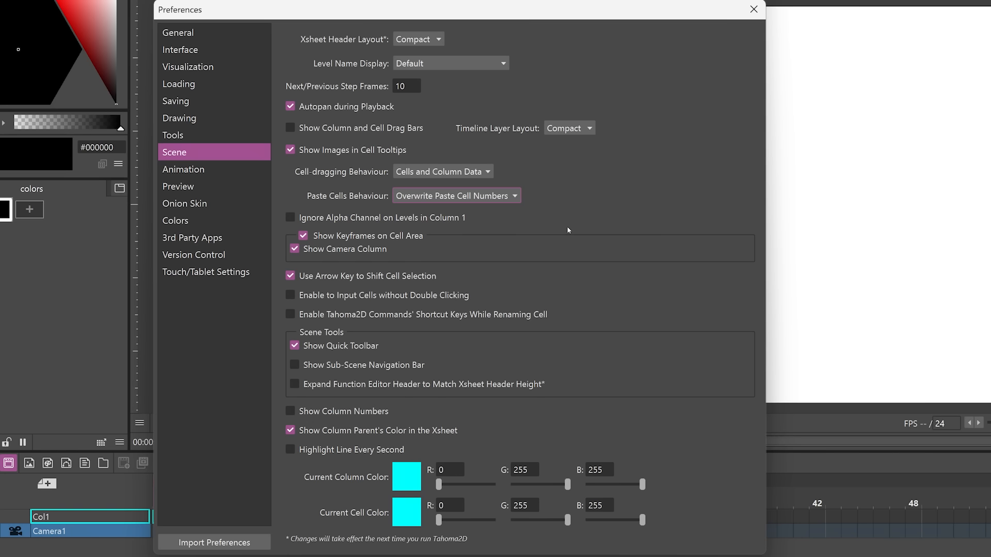
left_click(470, 196)
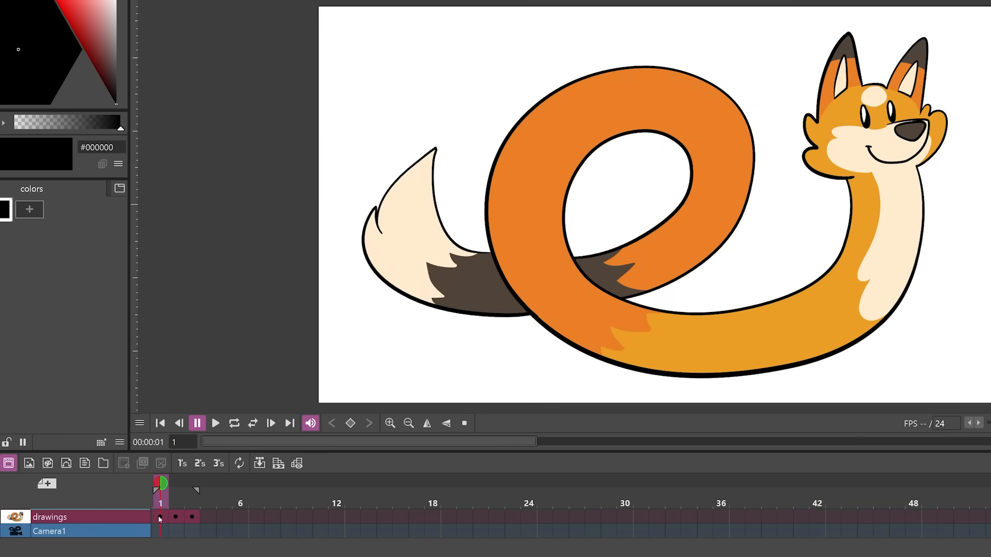
- Select the frame 1 cell of the drawings level and open its list of cell commands
left_click(160, 518)
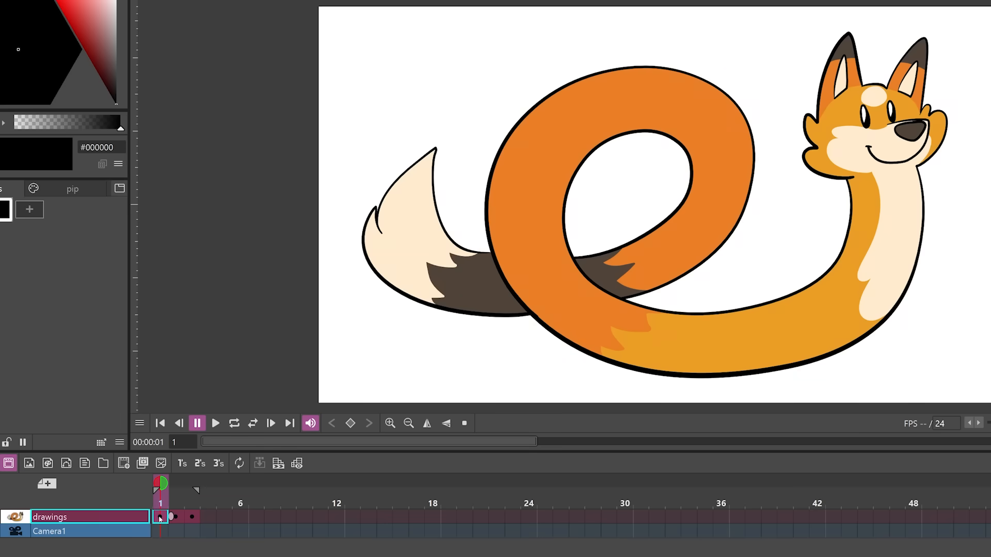
right_click(159, 517)
mouse_move(289, 278)
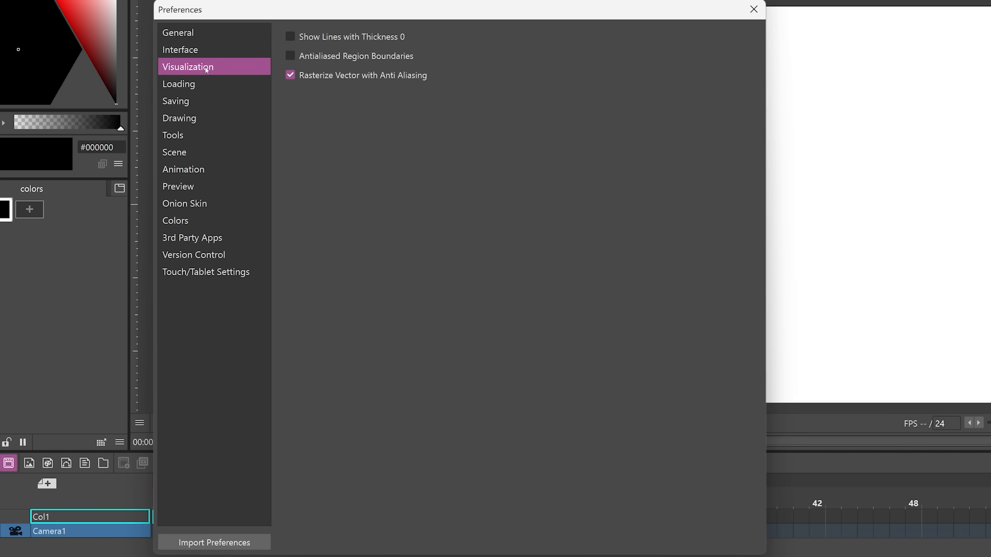
- Toggle Show Lines with Thickness 0 on and back off in the Visualization preferences
left_click(311, 38)
left_click(312, 39)
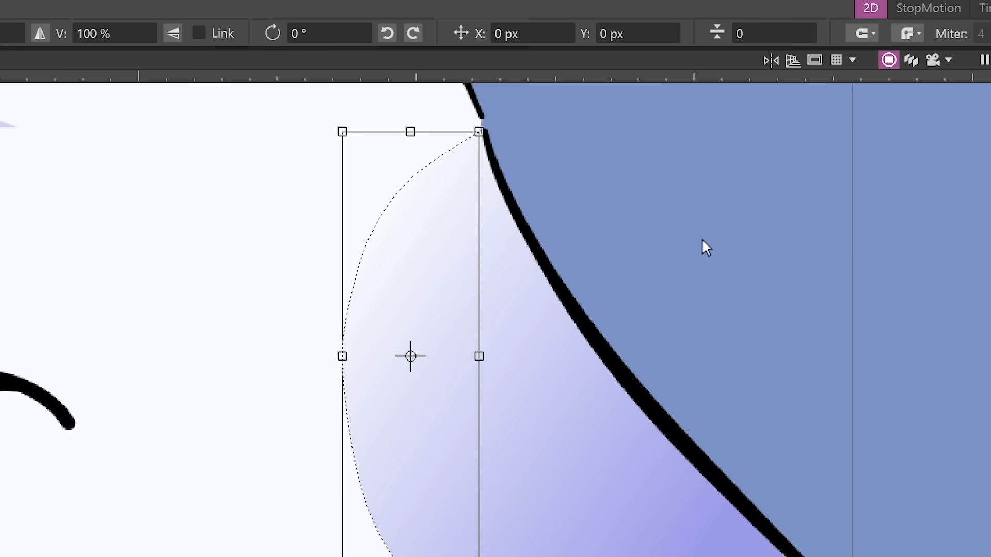
- Inspect the edge of the gradient cheek shading, and set the thickness of the mouth's upper line to 0
left_click(702, 240)
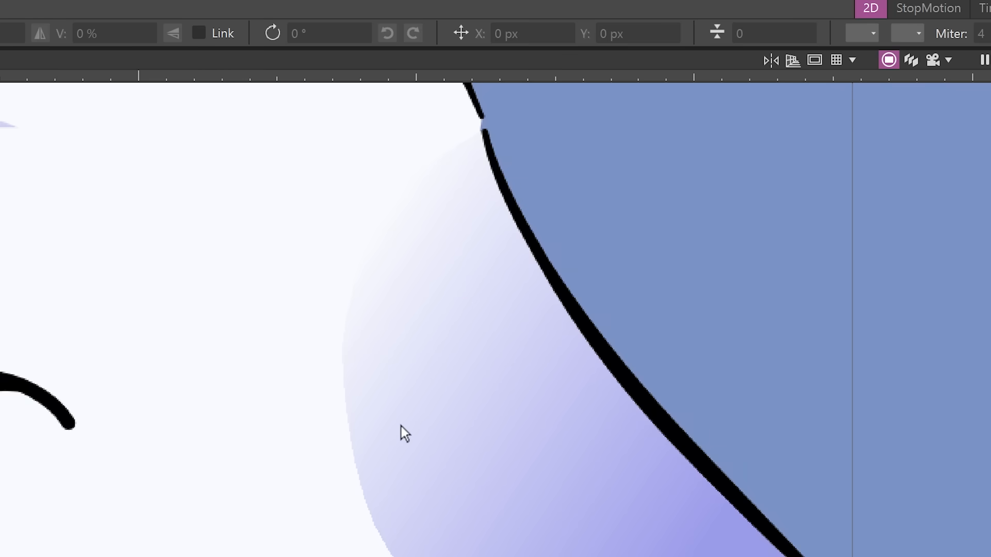
scroll(374, 489, "up", 3)
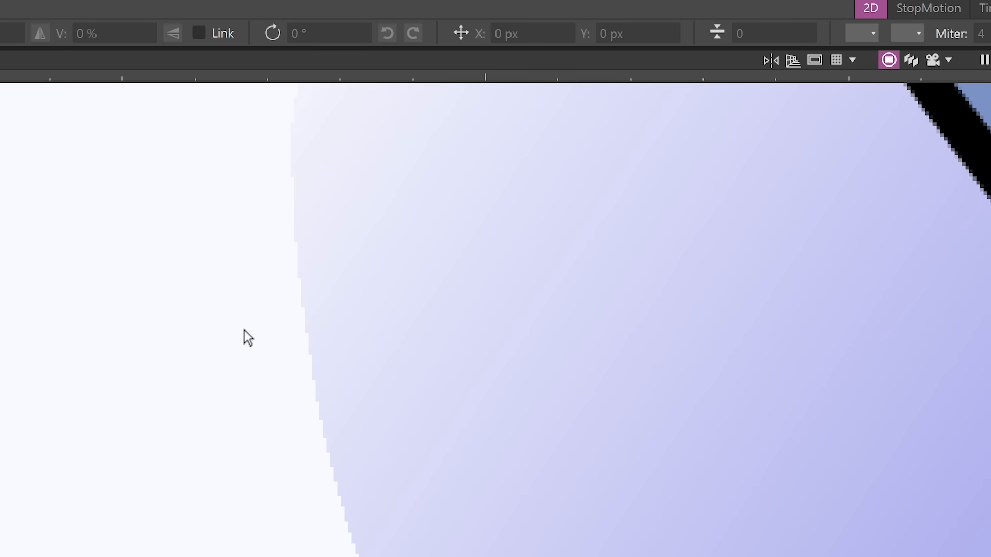
left_click_drag(311, 436, 286, 302)
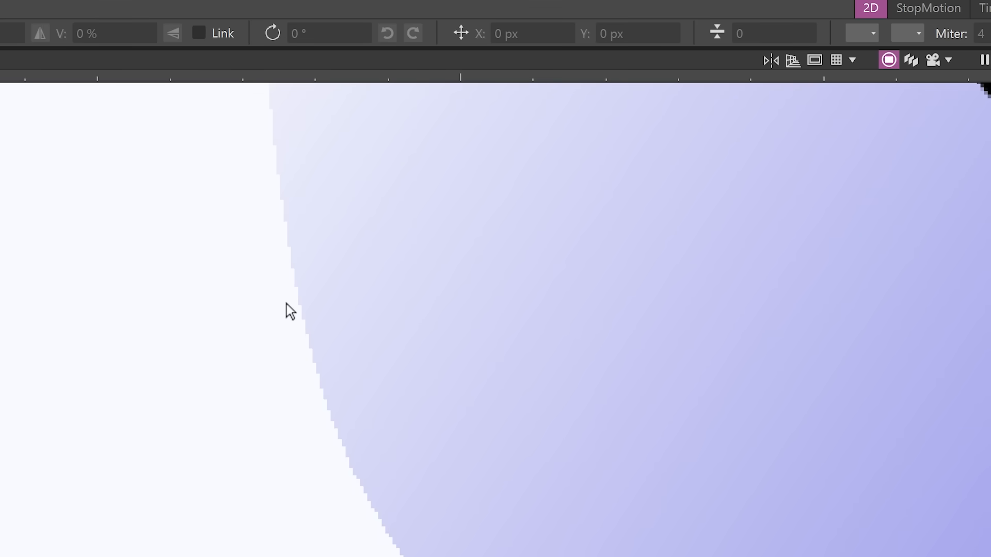
scroll(287, 303, "down", 5)
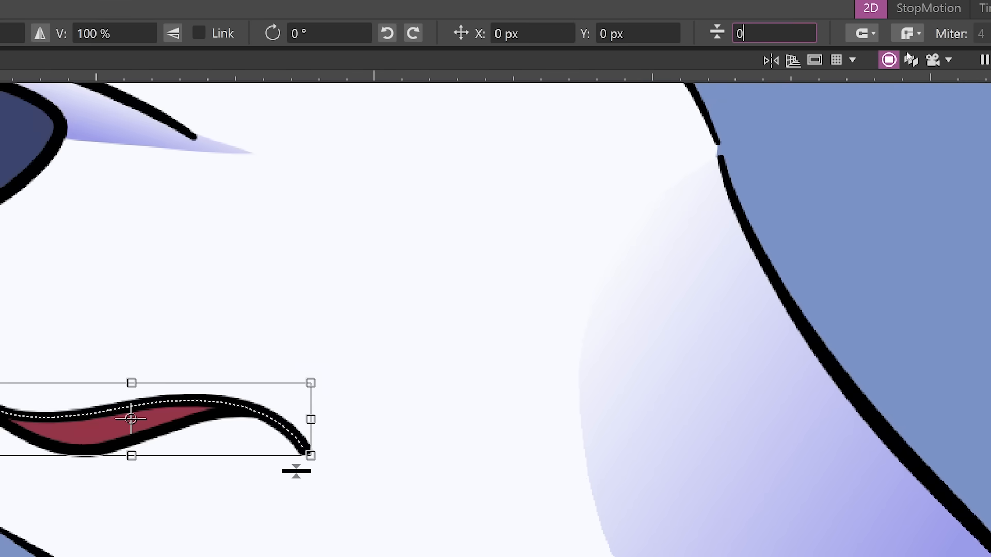
key("Return")
left_click(206, 422)
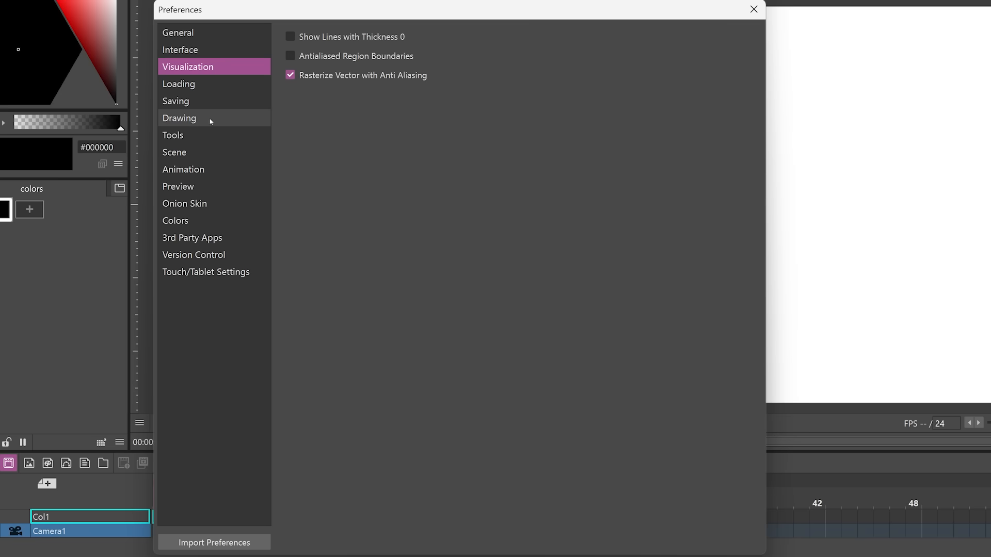
- Locate Enable Implicit Hold in the Drawing preferences, and extend the holds of drawings 2 and 1 in level A
left_click(210, 117)
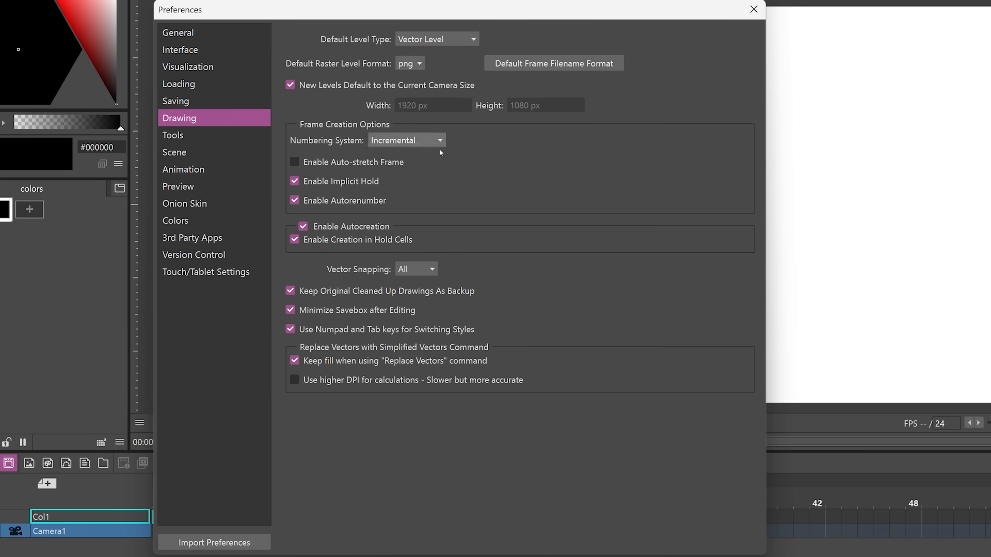
left_click(332, 182)
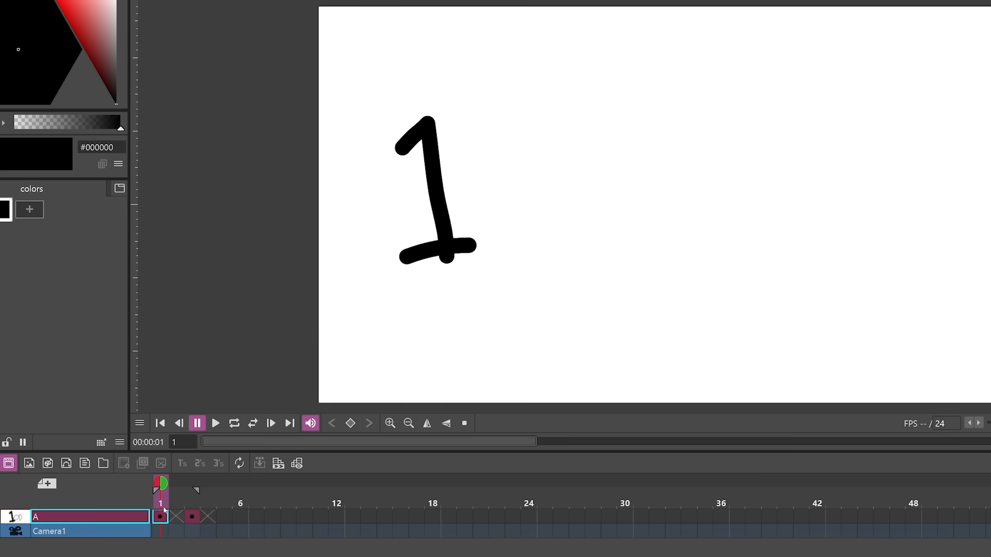
left_click(192, 516)
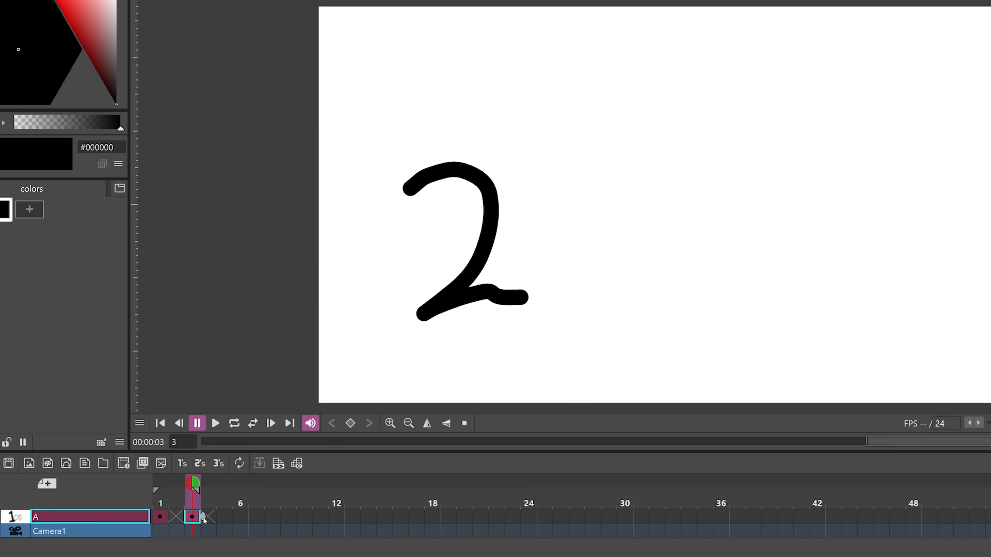
left_click_drag(208, 518, 312, 521)
left_click(160, 517)
left_click_drag(171, 519, 239, 520)
- Set the Default Interpolation to Constant in the Animation preferences and close them
key("ctrl+u")
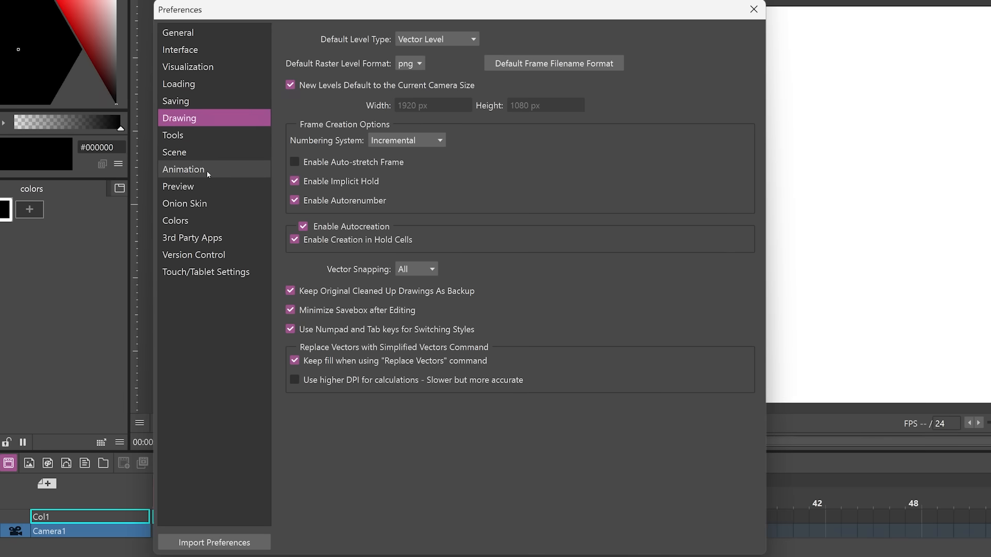
left_click(206, 170)
left_click(430, 39)
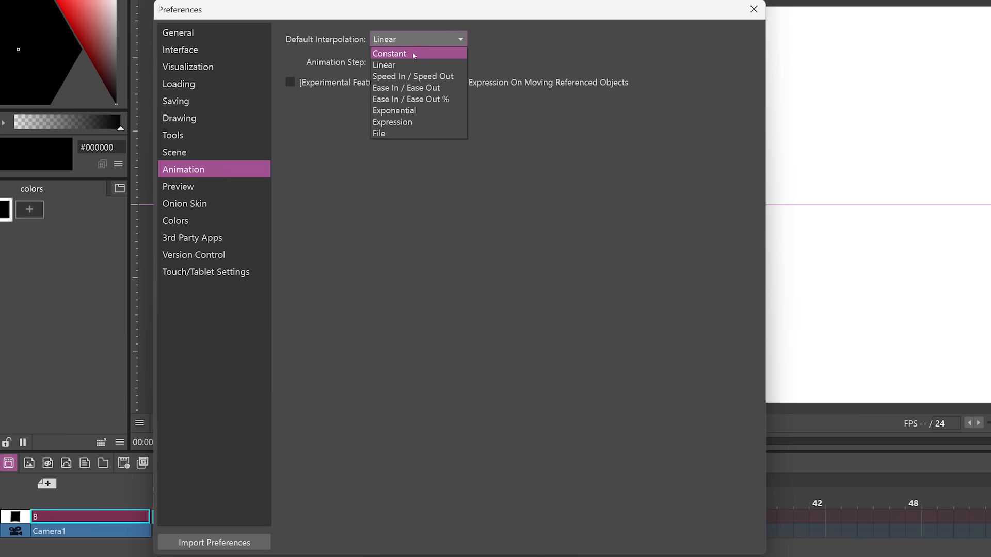
left_click(416, 51)
left_click(753, 9)
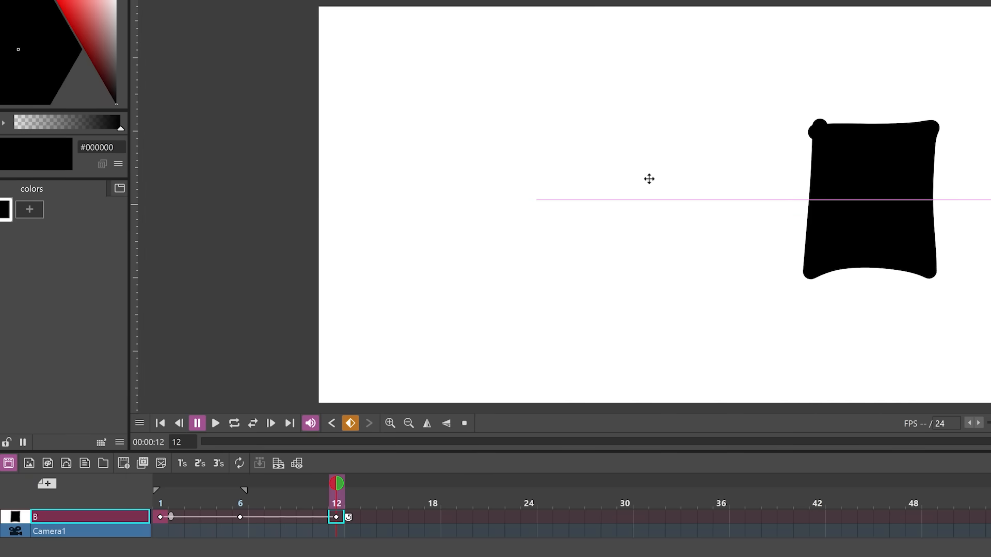
- Extend the end of the playback range to frame 12 and scrub through the black square's movement
left_click_drag(244, 491, 339, 496)
mouse_move(279, 500)
left_mouse_down()
mouse_move(262, 500)
mouse_move(348, 502)
left_mouse_up()
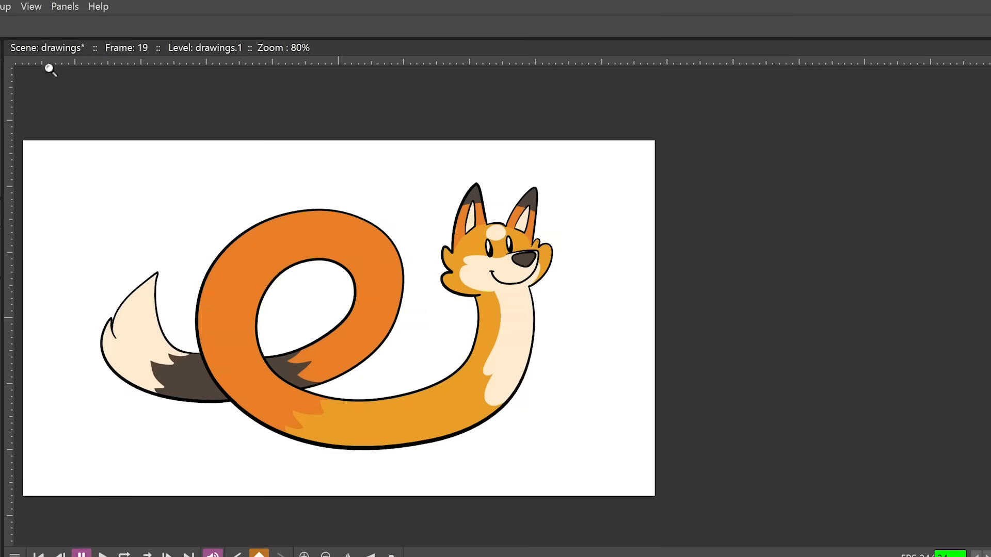
- In the Function Editor, change the interpolation of the drawings level's Scale H key at frame 5 to Constant
left_click(64, 6)
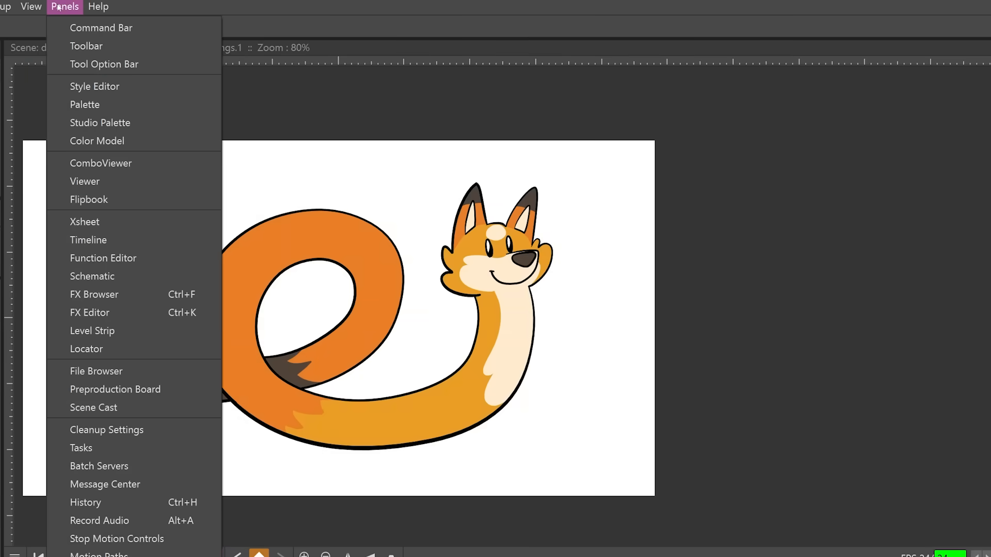
left_click(105, 258)
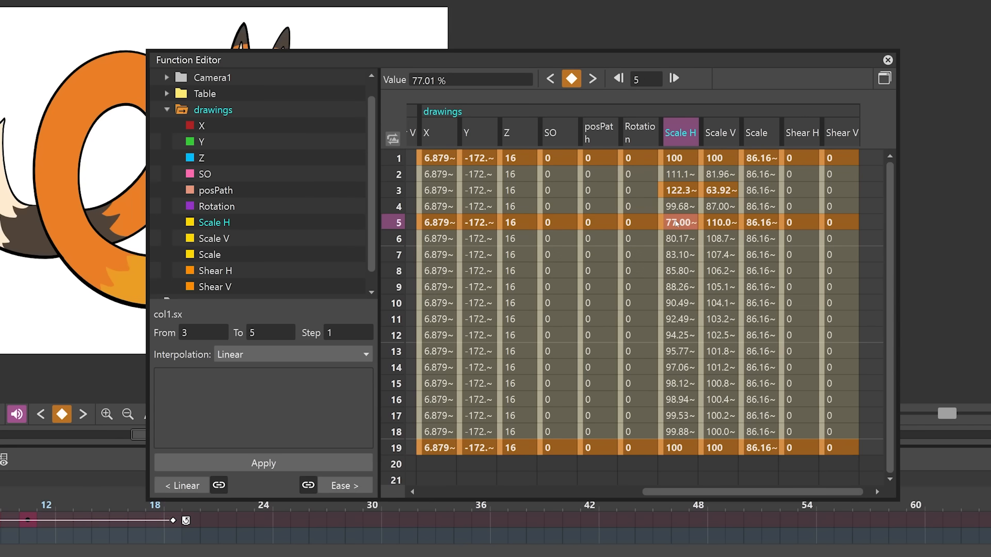
right_click(872, 366)
mouse_move(774, 232)
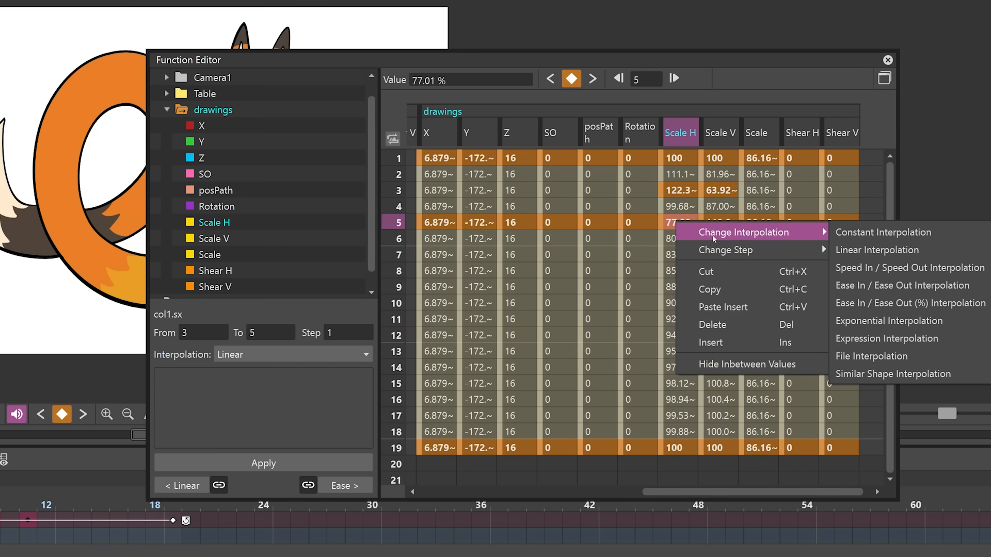
left_click(865, 233)
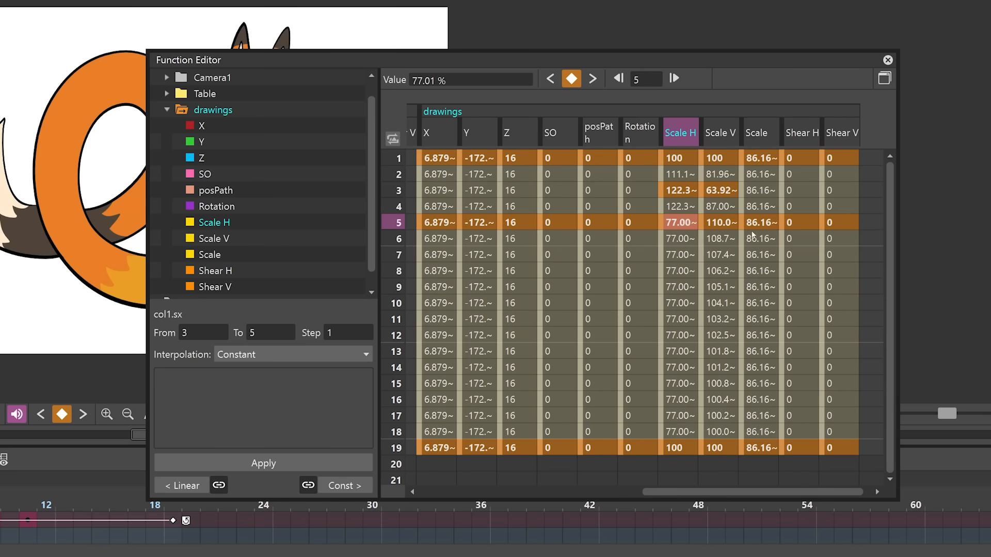
- Set the Scale V keys to Constant interpolation and the whole Scale H column to Ease In / Ease Out
left_click(725, 223)
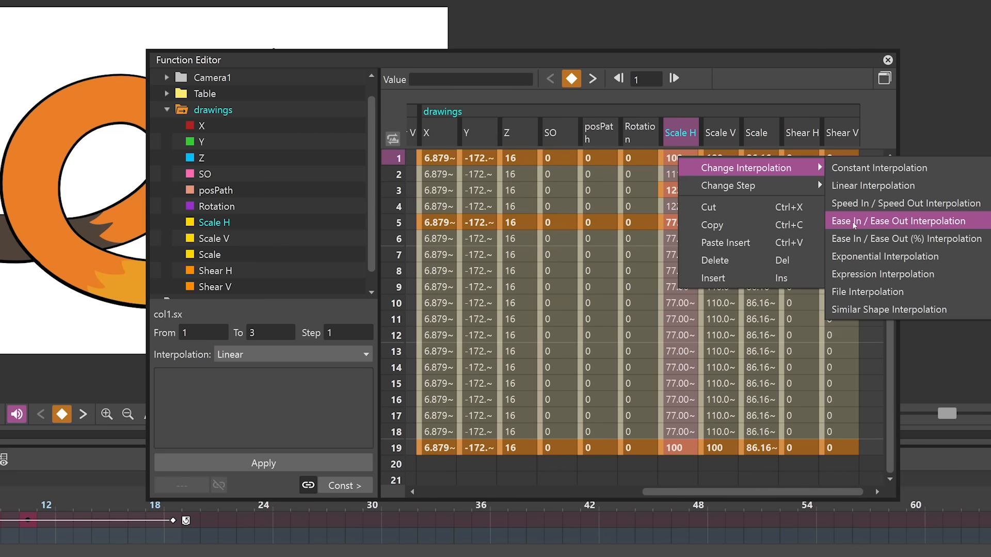
left_click(866, 221)
left_click(263, 463)
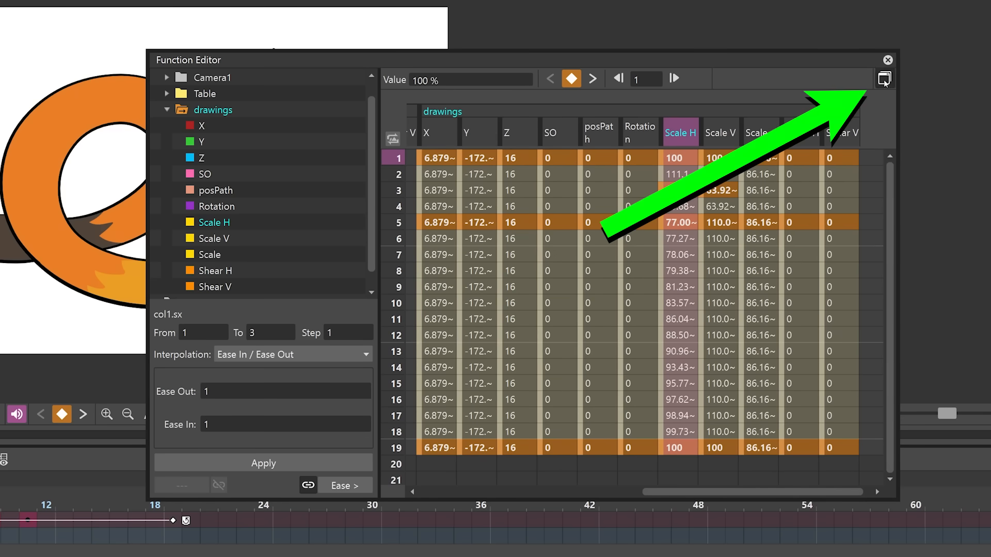
- Switch the Function Editor to the curve graph and extend the Scale H curve's ease after frame 5 to frame 19
left_click(885, 79)
scroll(654, 239, "up", 5)
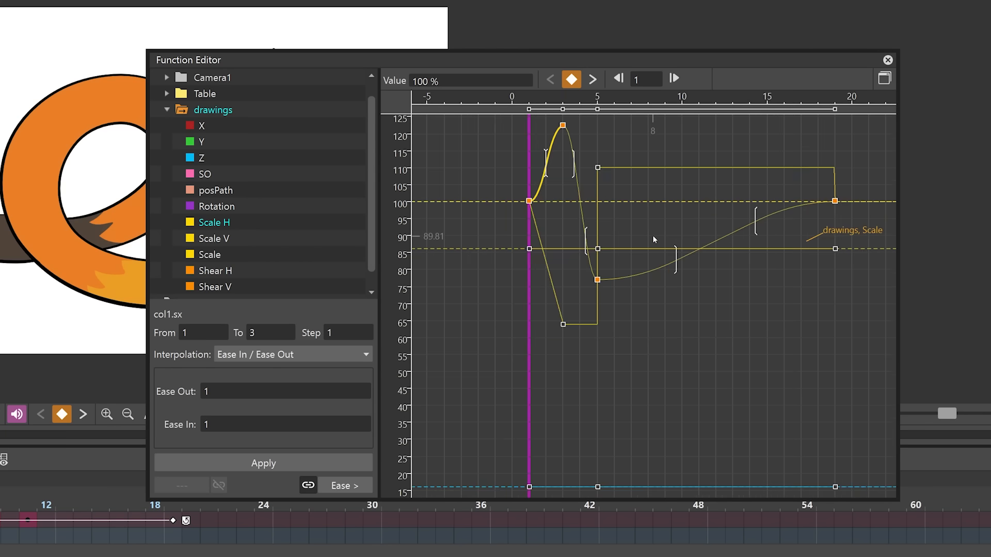
left_click_drag(677, 259, 833, 210)
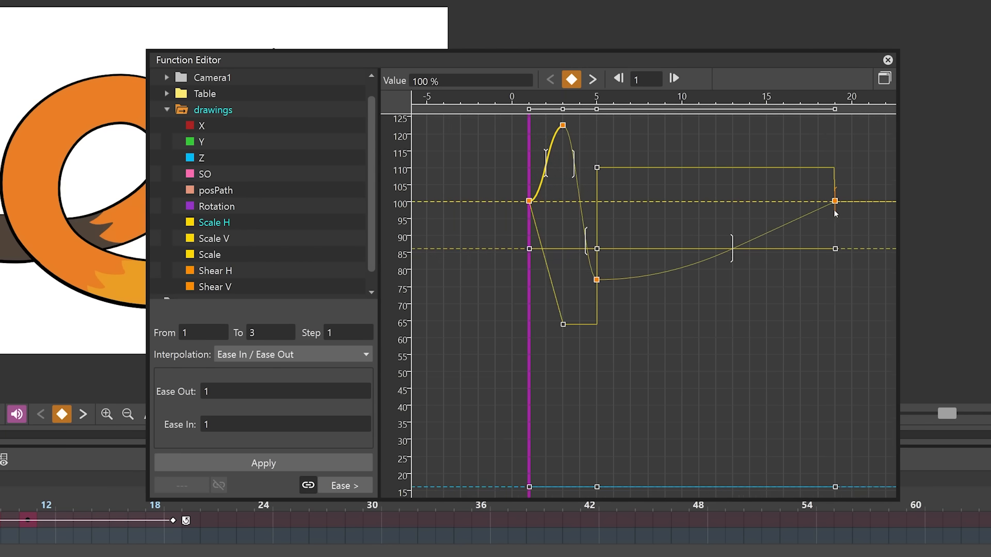
right_click(661, 271)
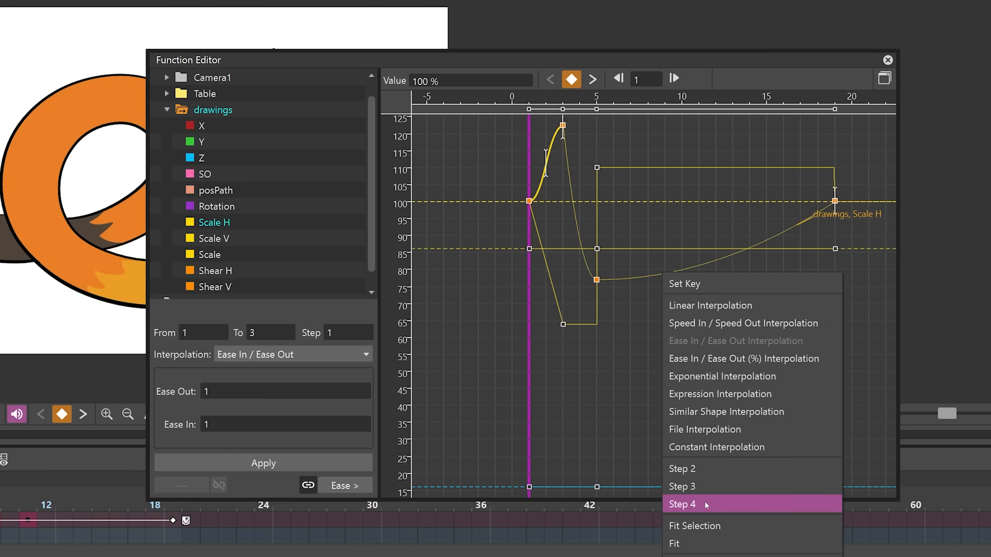
left_click(701, 485)
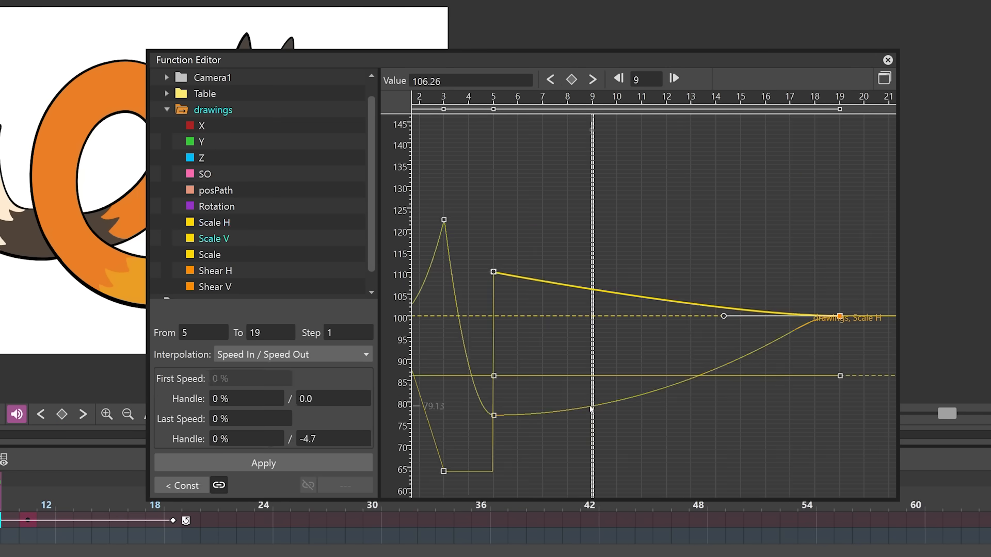
- Change Scale H between frames 5 and 19 to Speed In / Speed Out and stretch the frame 19 handle to -11.0
right_click(586, 408)
left_click(639, 463)
left_click_drag(542, 415, 488, 376)
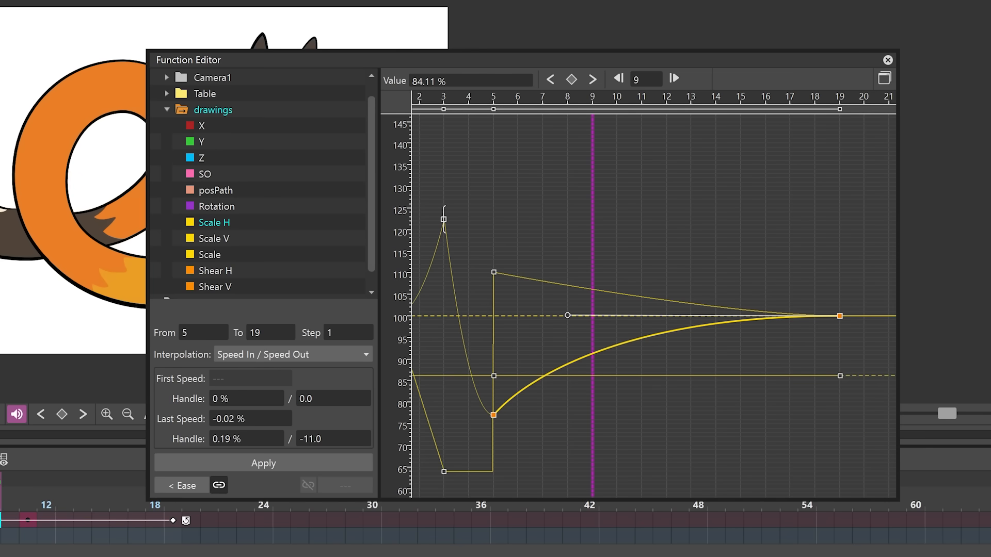
- Step forward and backward through frames 5 to 19 to review the eased Scale H motion
key("comma")
key("comma")
key("comma")
key("comma")
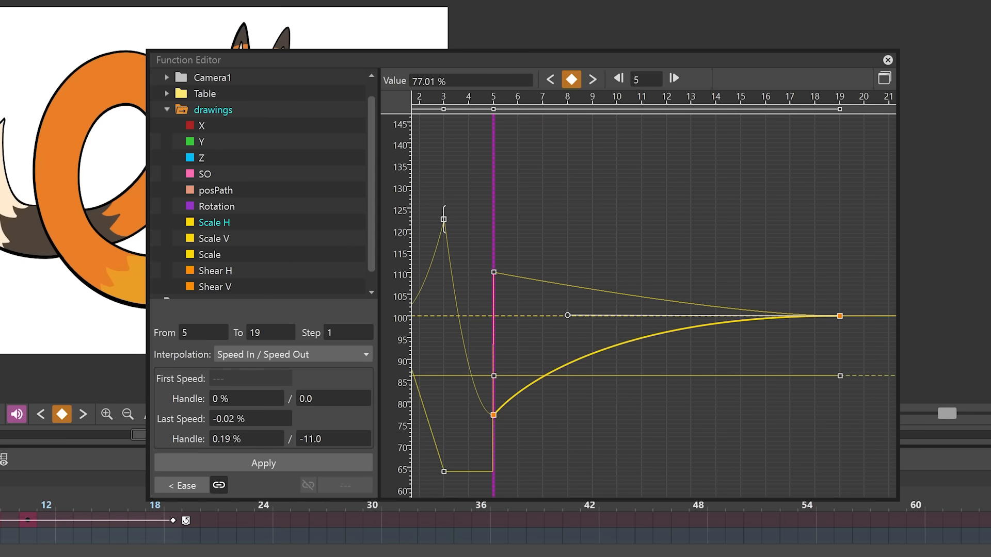
key("period")
key("period")
key("period")
key("period")
key("period")
key("period")
key("period")
key("period")
key("period")
key("period")
key("period")
key("period")
key("period")
key("period")
key("comma")
key("comma")
key("comma")
key("comma")
key("comma")
key("comma")
key("comma")
key("comma")
key("comma")
key("comma")
key("comma")
key("comma")
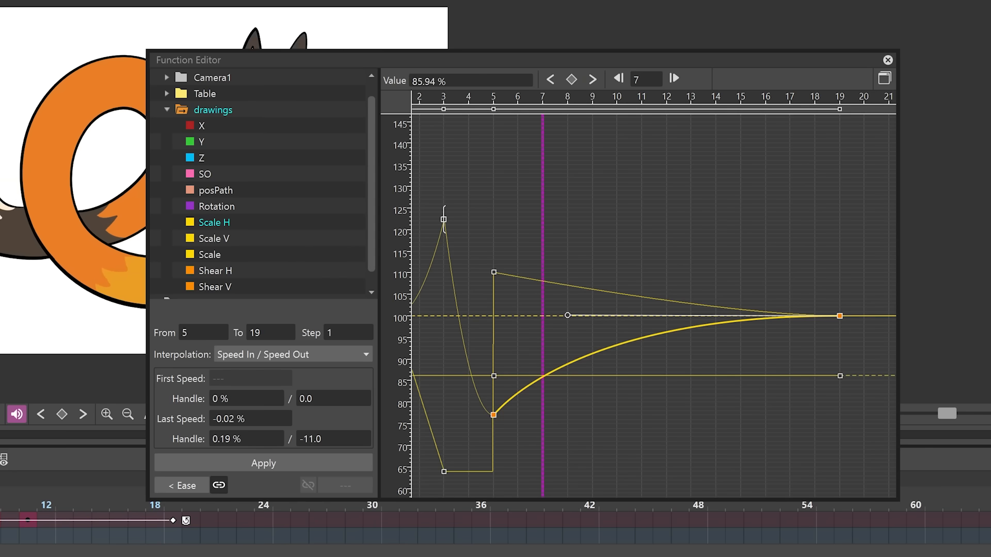
key("comma")
key("comma")
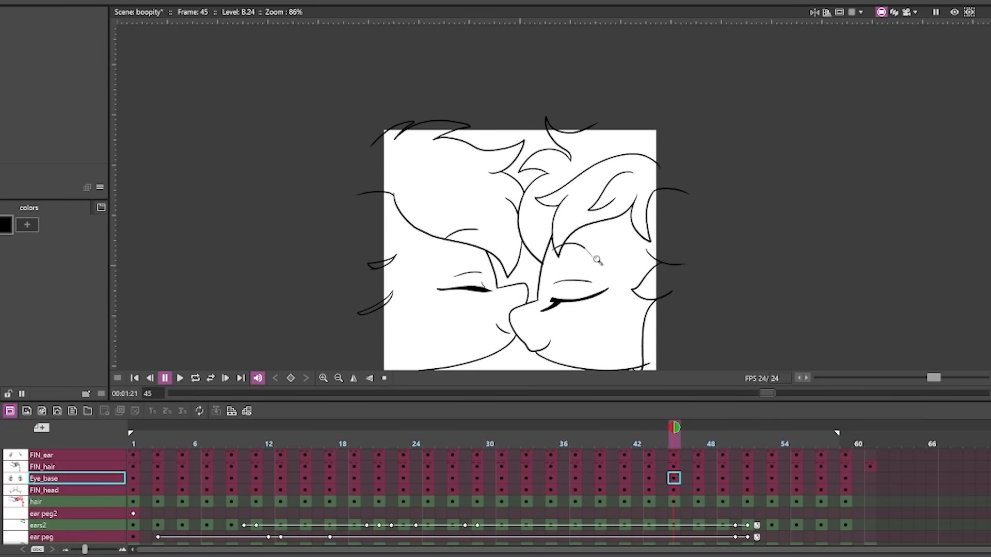
- Ink the lifted eyebrow of the character facing left on Eye_base at frame 45, between the red and green onion-skin lines
scroll(729, 227, "up", 6)
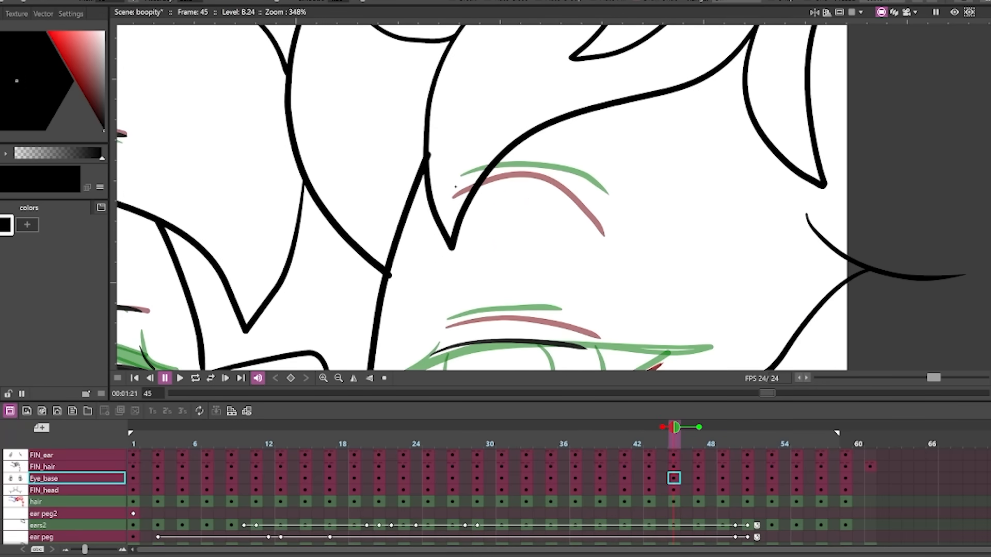
mouse_move(454, 187)
left_mouse_down()
mouse_move(503, 169)
mouse_move(578, 185)
mouse_move(605, 213)
left_mouse_up()
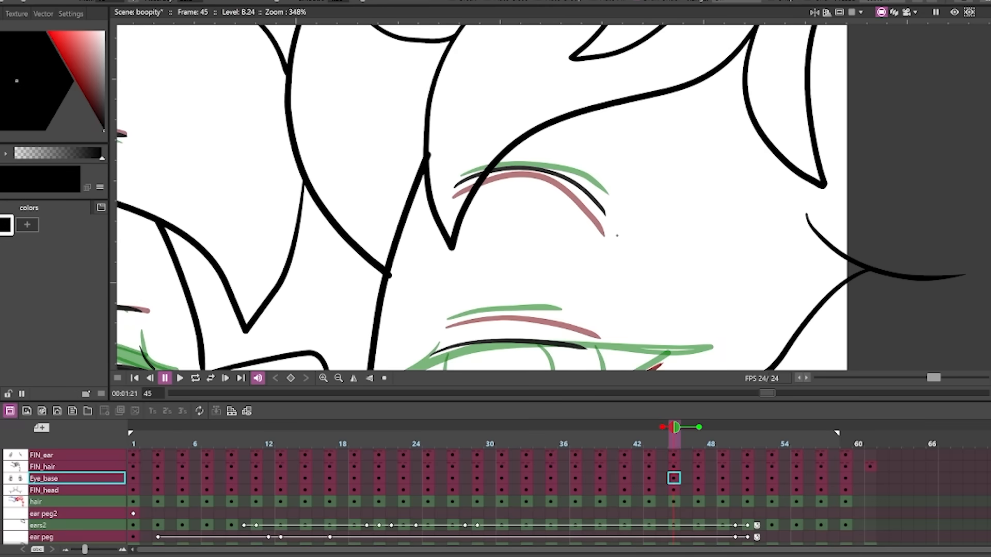
left_click_drag(614, 248, 567, 282)
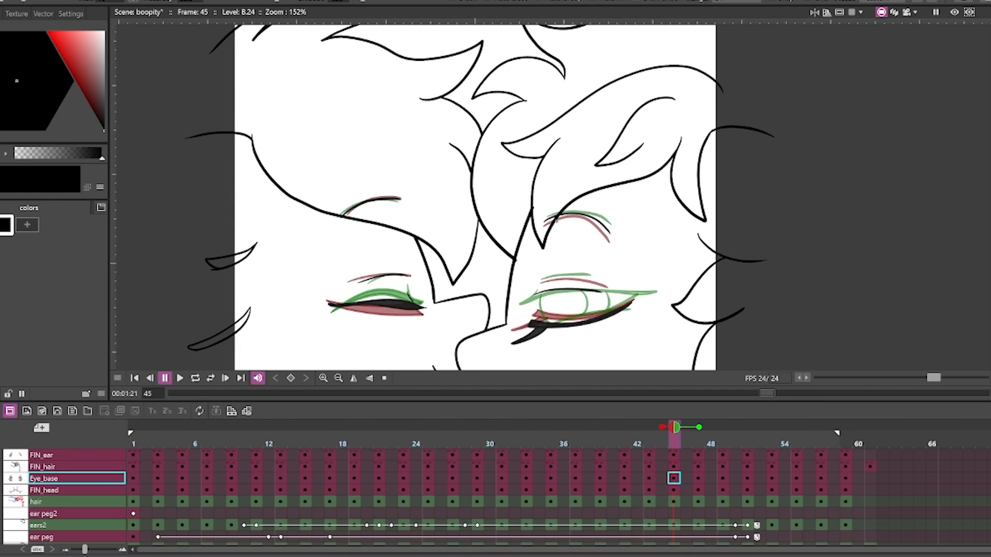
- Play the fox tube scene, scrub the timeline to frame 19 and examine the layers in Folder1
left_click(237, 391)
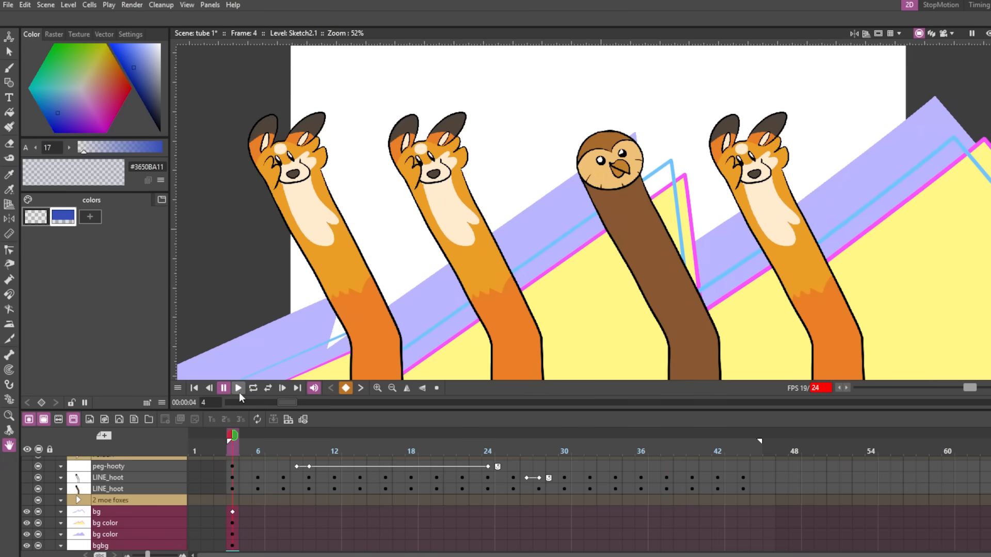
left_click_drag(275, 444, 424, 447)
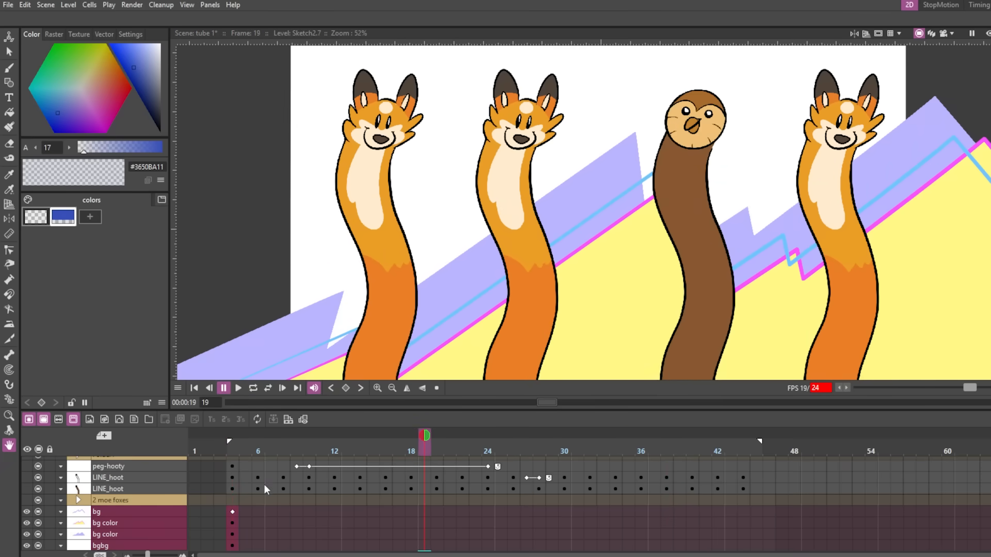
scroll(264, 487, "up", 4)
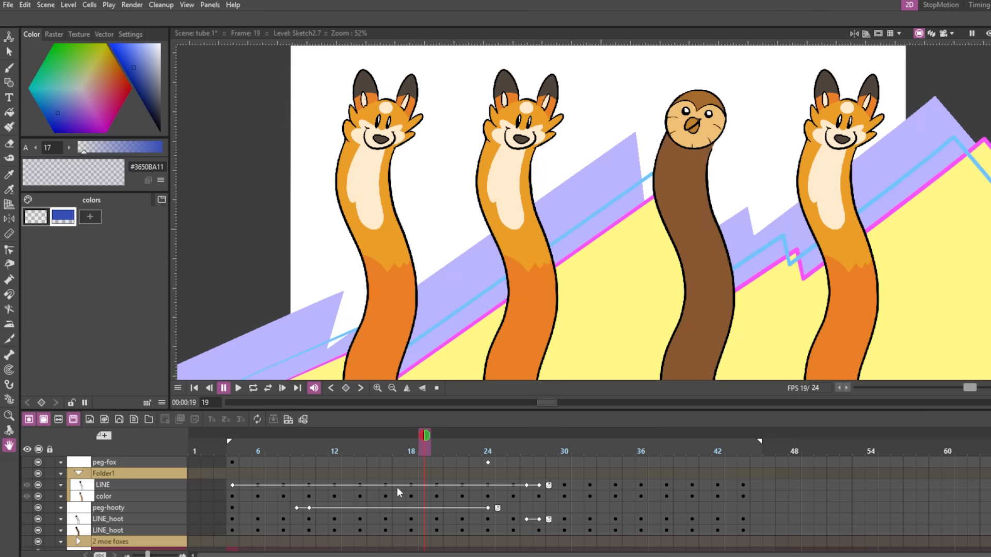
- Open a floating Stage Schematic, place it over the viewer and examine the whole node tree
left_click(210, 5)
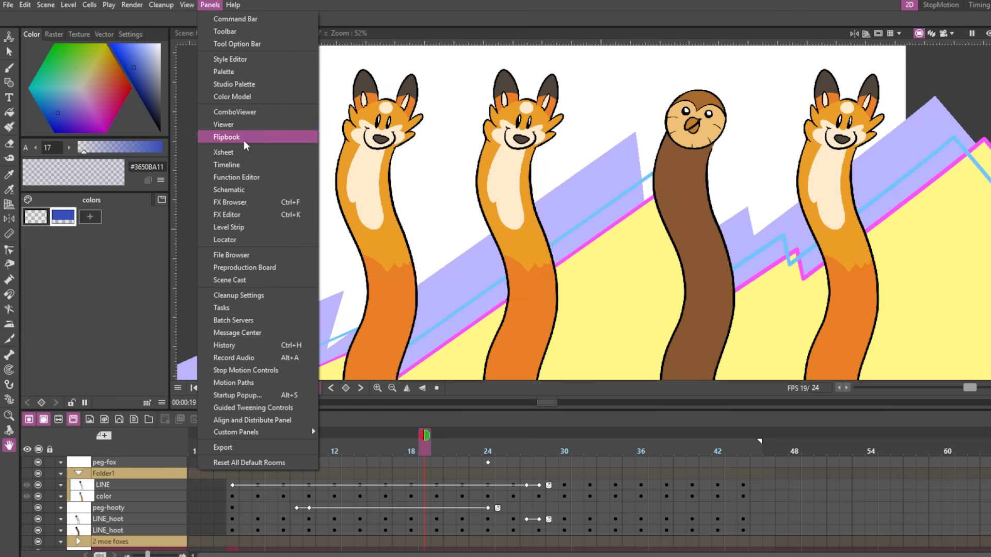
left_click(243, 186)
left_click_drag(544, 162, 280, 157)
scroll(273, 309, "down", 3)
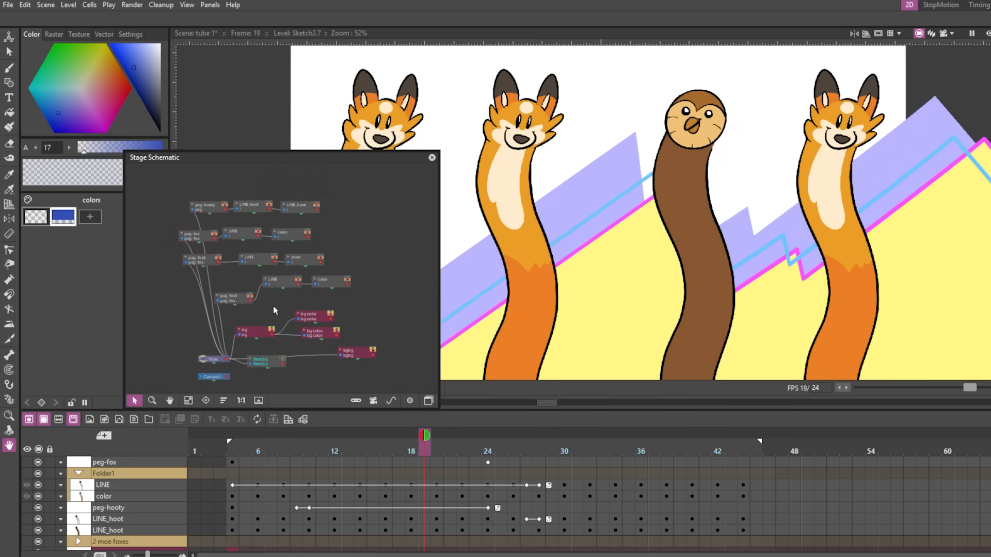
scroll(120, 487, "down", 3)
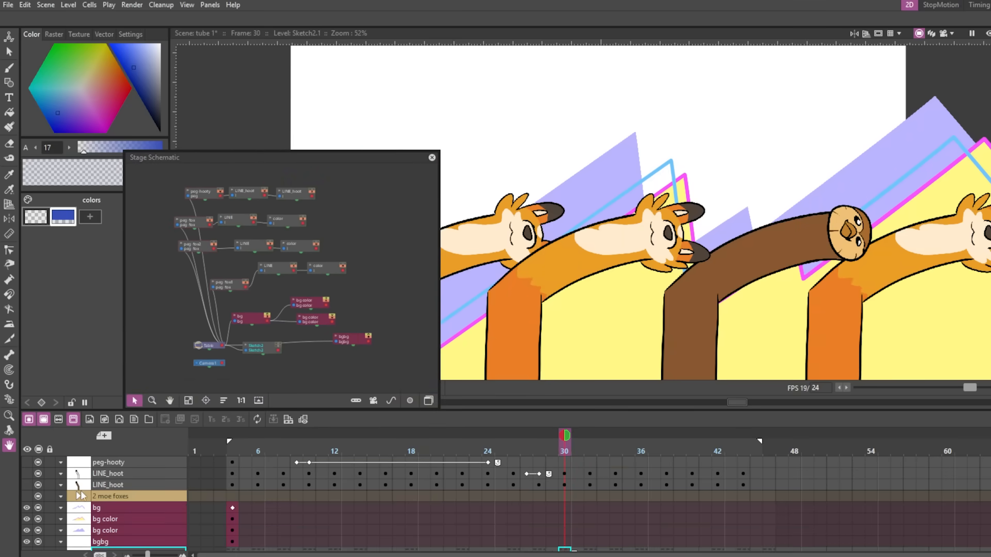
- Expand the 2 moe foxes folder in the timeline and look through its fox pegs and layers
left_click(78, 496)
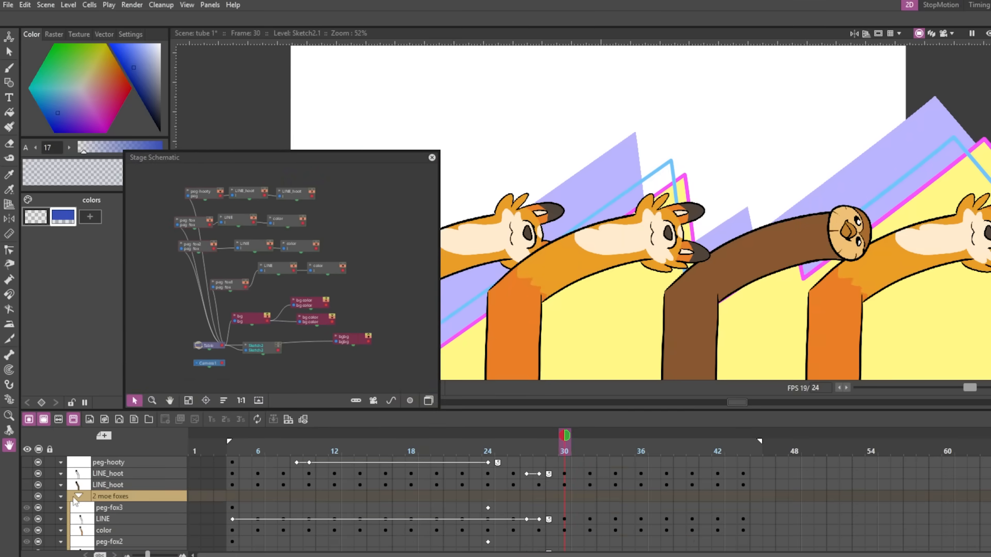
left_click(103, 495)
scroll(105, 495, "down", 2)
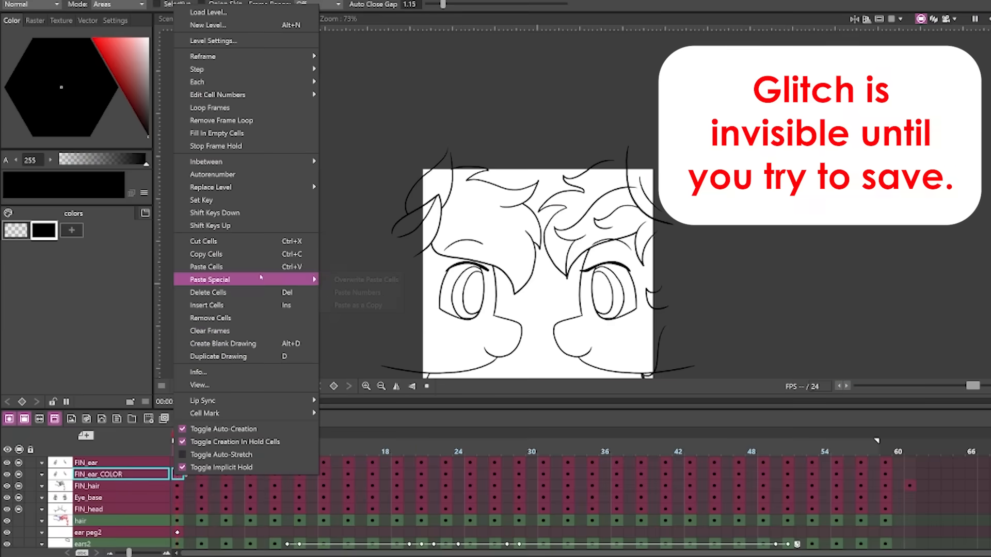
- Paste the copied cell numbers into the FIN_ear_COLOR layer and try to save the boopity scene
left_click(356, 292)
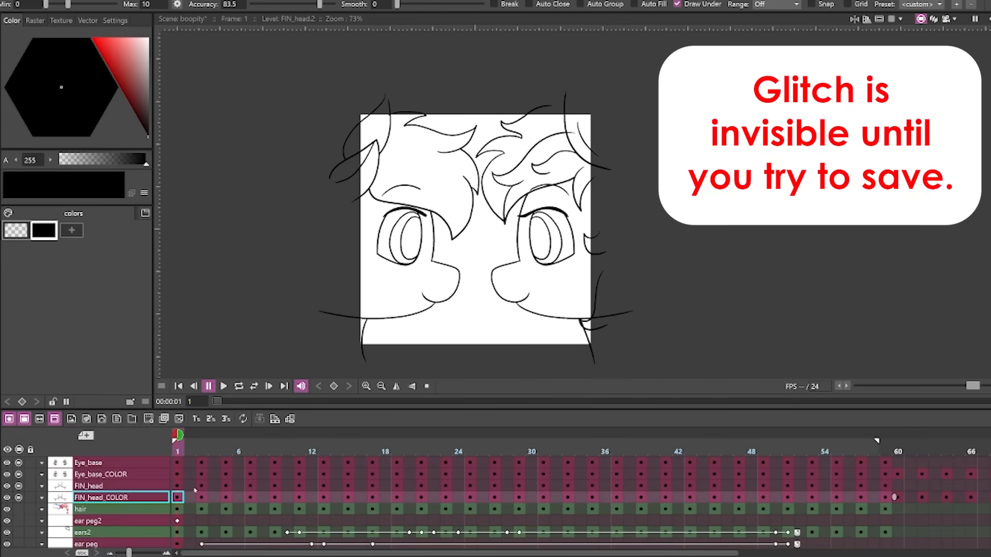
scroll(195, 490, "up", 1)
key("ctrl+s")
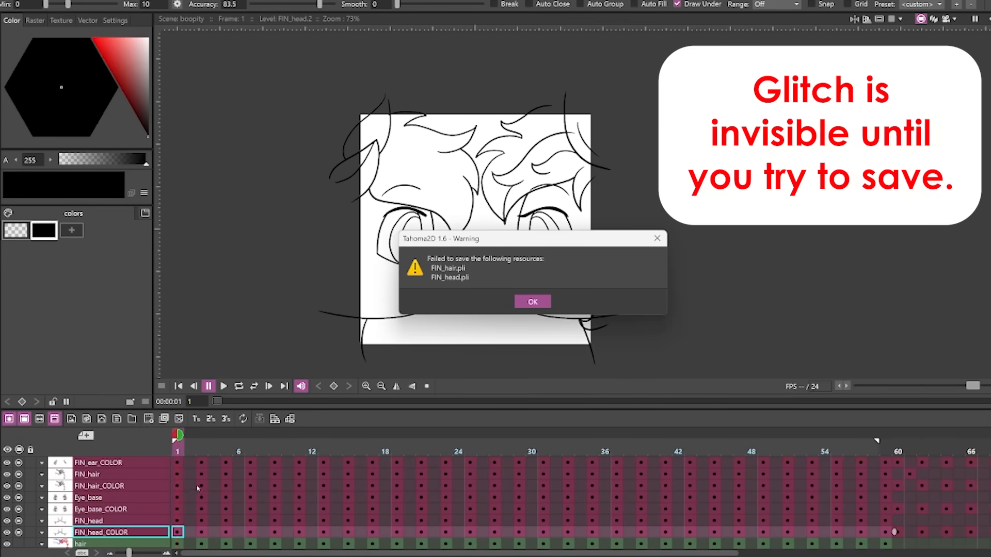
left_click(539, 302)
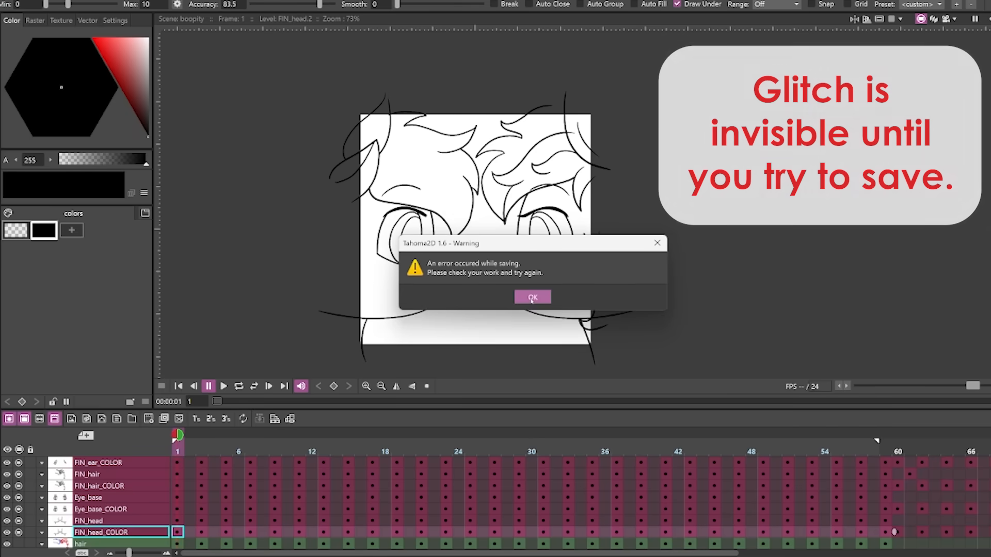
left_click(532, 298)
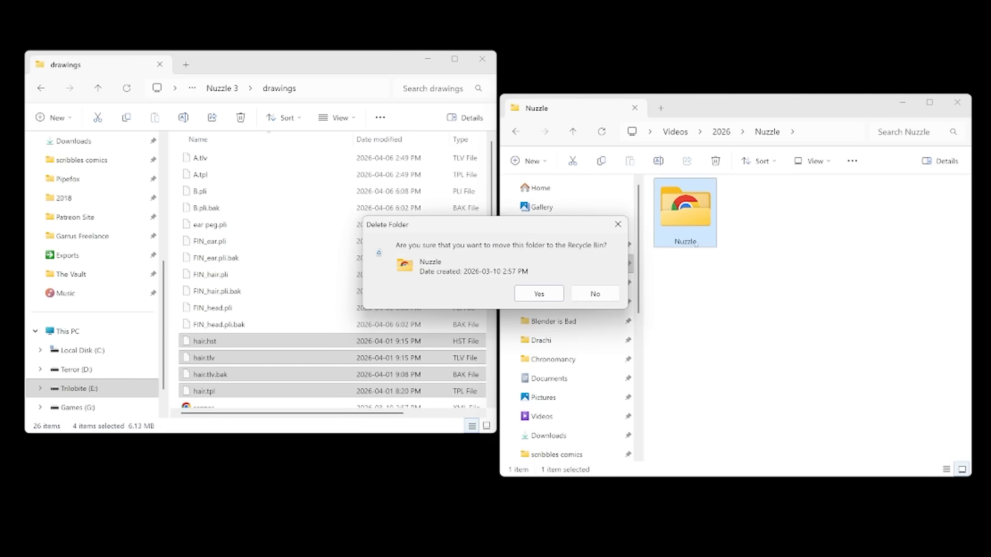
- Delete the corrupted Nuzzle project folder, paste in the Nuzzle 3 backup and rename it Nuzzle
key("Return")
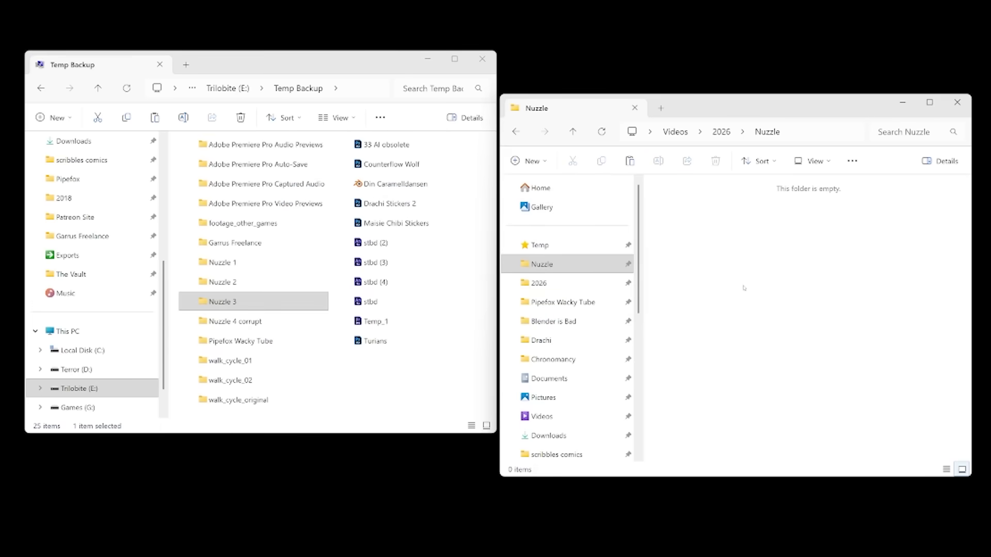
key("ctrl+v")
key("F2")
type("Nuzzle")
key("Return")
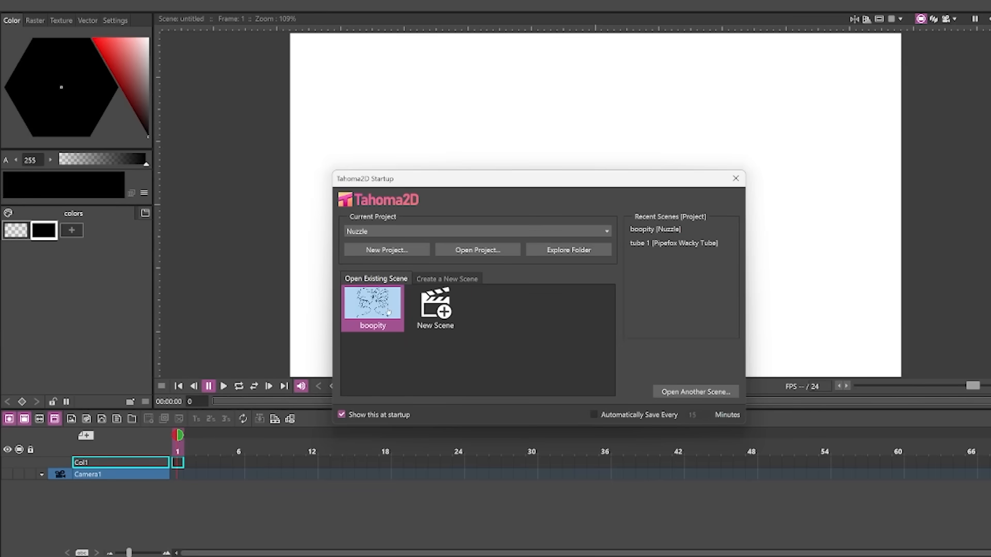
- Open the boopity scene from the restored Nuzzle project and scrub through its animation
left_click(388, 312)
left_click_drag(249, 452, 886, 427)
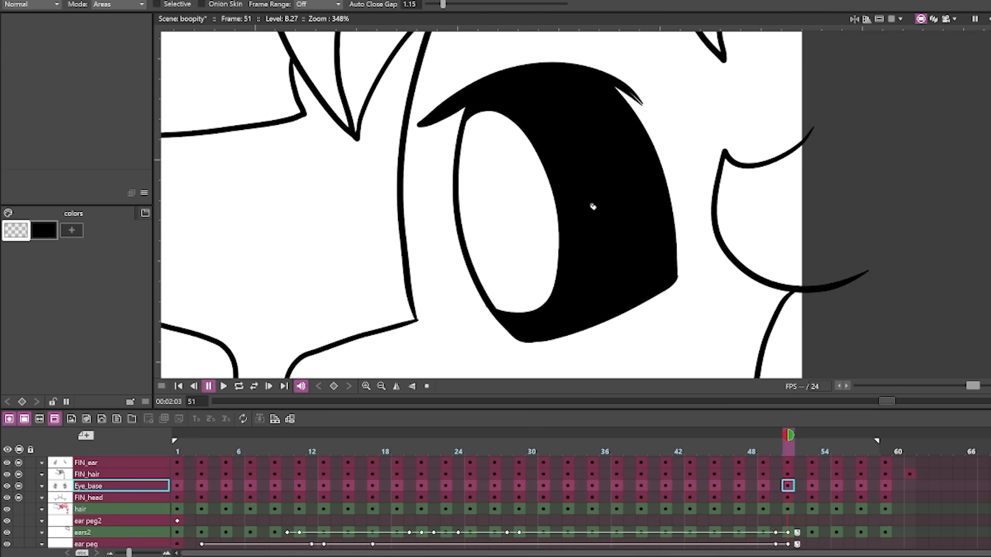
- Clear the black fills inside the eye on Eye_base at frame 51 and review the animation back toward frame 1
left_click(592, 207)
left_click(630, 188)
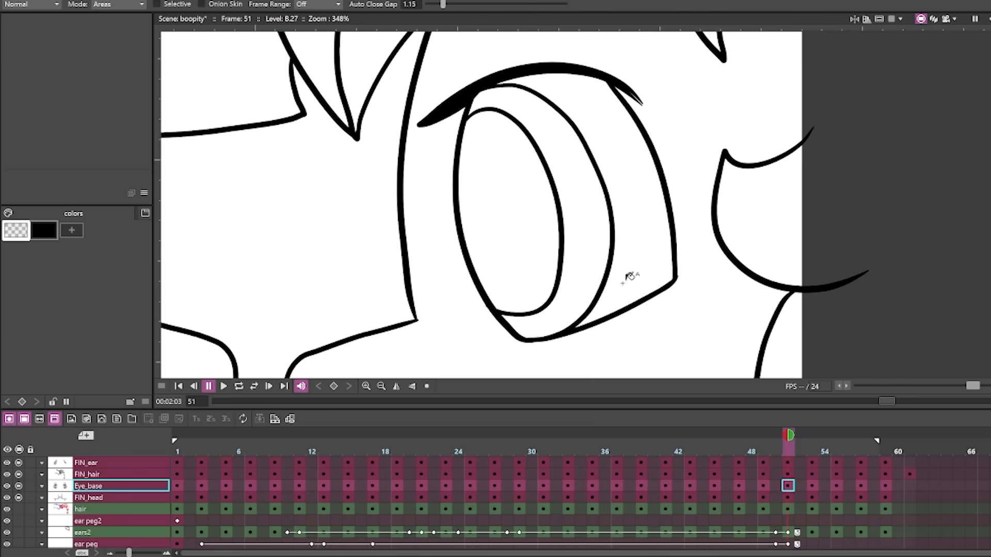
scroll(625, 289, "down", 7)
left_click_drag(706, 444, 187, 445)
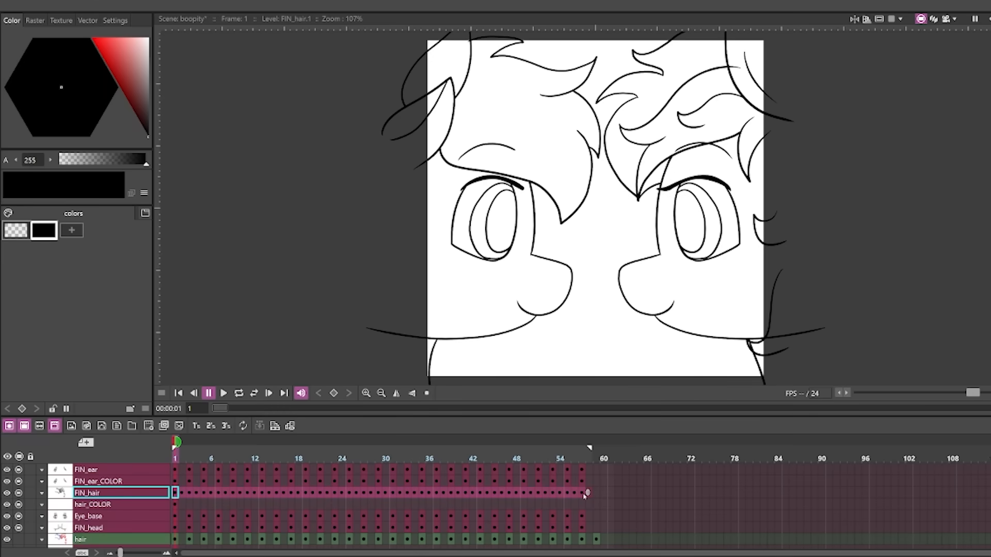
- Move the in-between FIN_hair drawings, starting with frames 2 and 4, onto the hair_COLOR layer
left_click(182, 493)
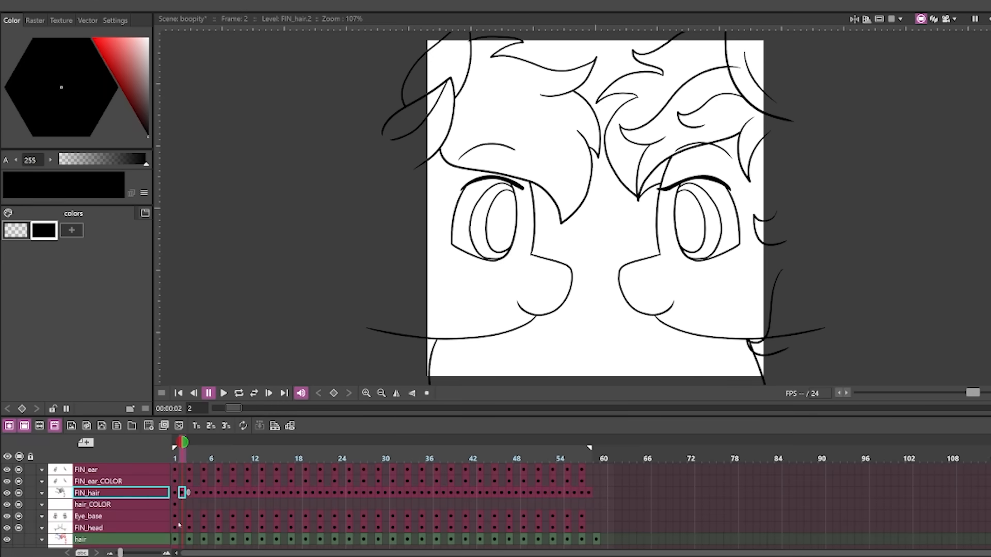
scroll(141, 524, "up", 3)
left_click_drag(182, 494, 184, 505)
double_click(207, 493)
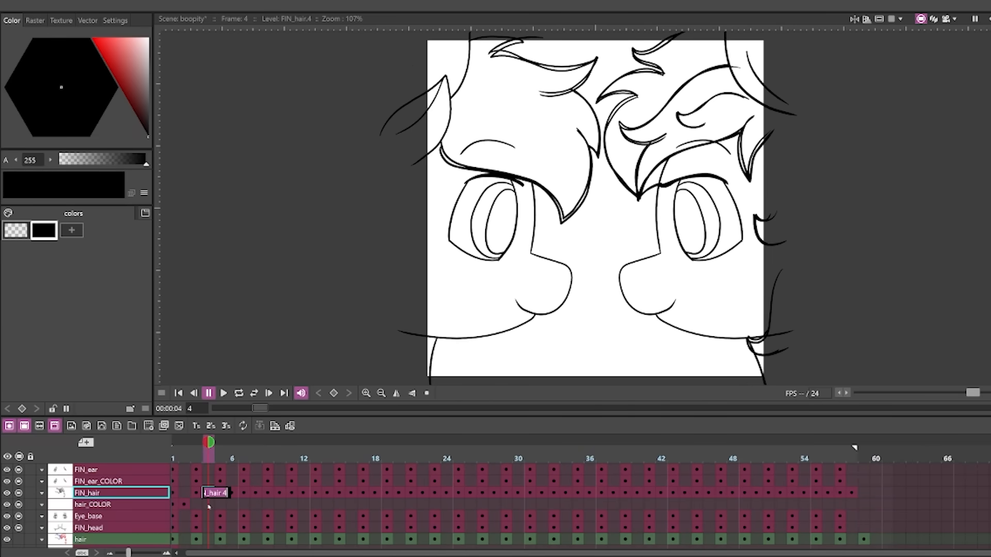
left_click(209, 504)
left_click_drag(209, 495, 304, 506)
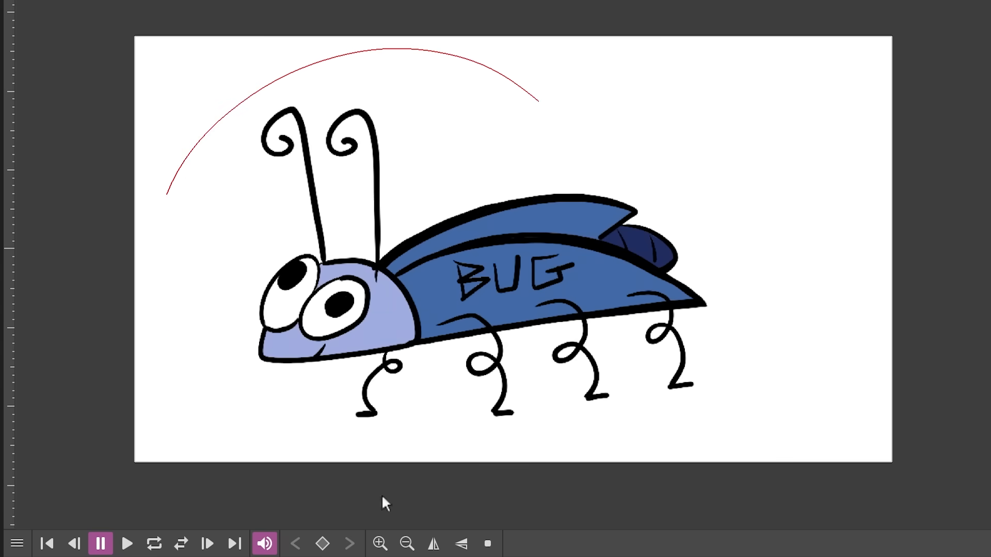
- Draw a freehand selection around the bug, undo it and try to redo the selection
left_click_drag(386, 503, 157, 202)
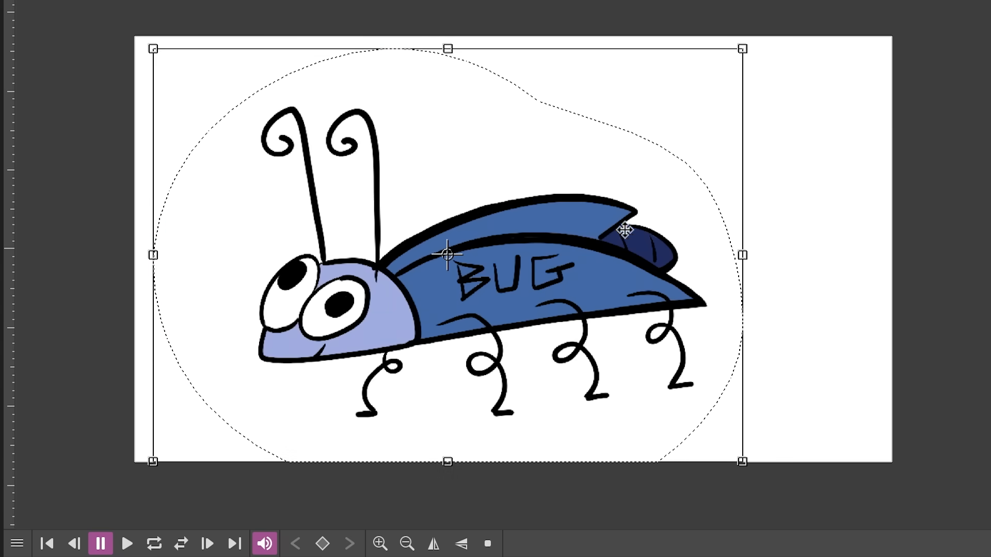
mouse_move(643, 148)
left_mouse_down()
mouse_move(531, 243)
mouse_move(491, 292)
left_mouse_up()
key("ctrl+z")
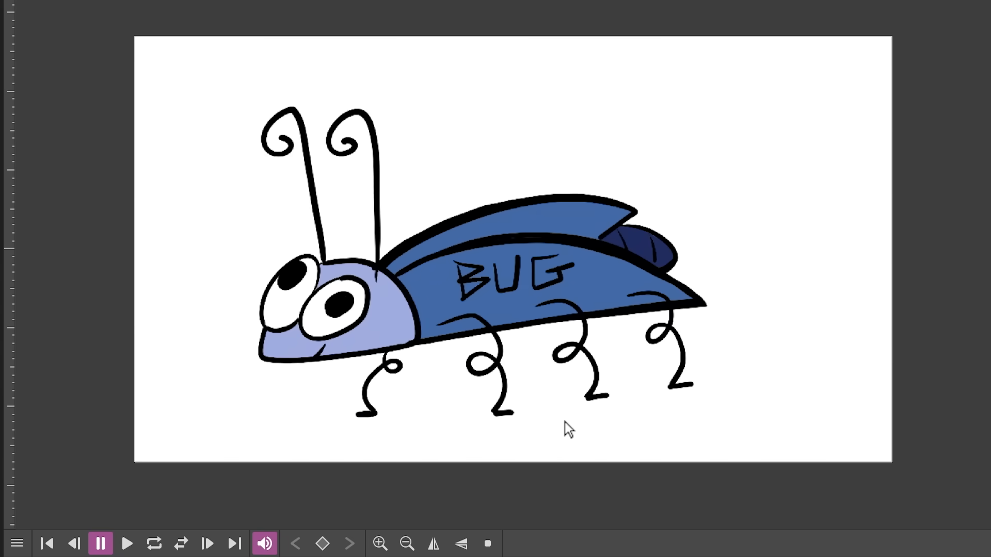
key("ctrl+y")
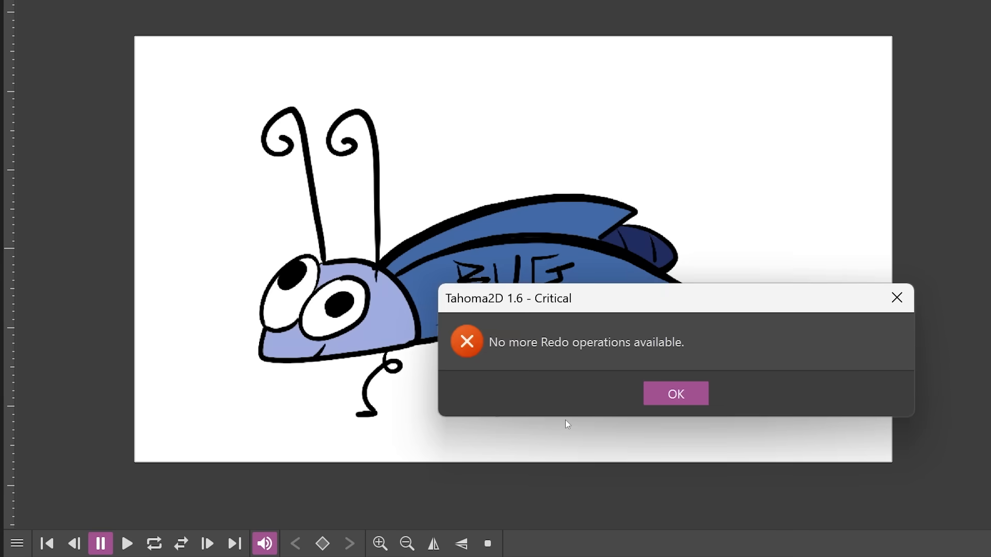
left_click(674, 394)
- Draw new freehand selections around the bug that extend past the canvas edges
mouse_move(495, 233)
left_mouse_down()
mouse_move(182, 458)
mouse_move(429, 39)
left_mouse_up()
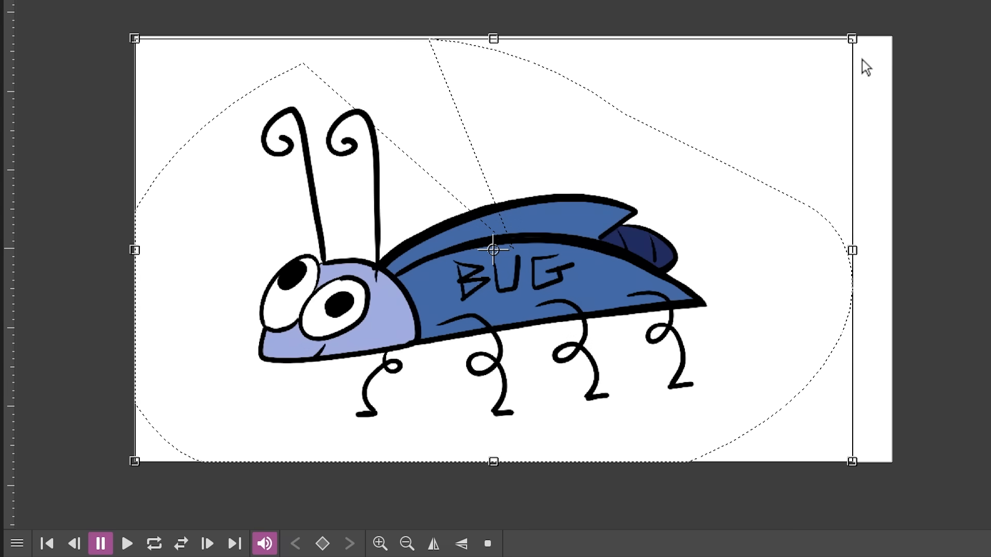
mouse_move(743, 19)
left_mouse_down()
mouse_move(696, 0)
mouse_move(955, 169)
mouse_move(764, 11)
left_mouse_up()
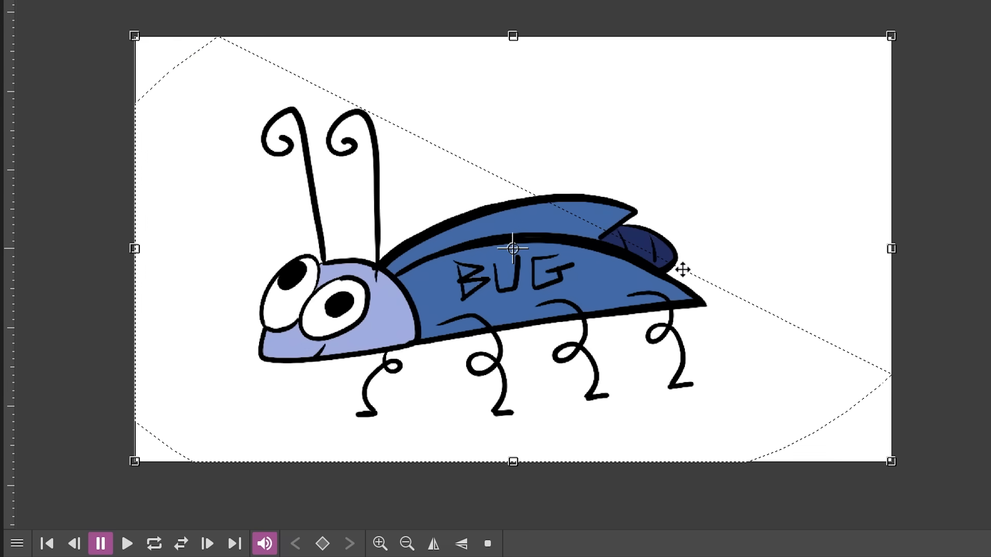
mouse_move(704, 289)
left_mouse_down()
mouse_move(700, 184)
mouse_move(530, 156)
mouse_move(611, 339)
mouse_move(756, 287)
left_mouse_up()
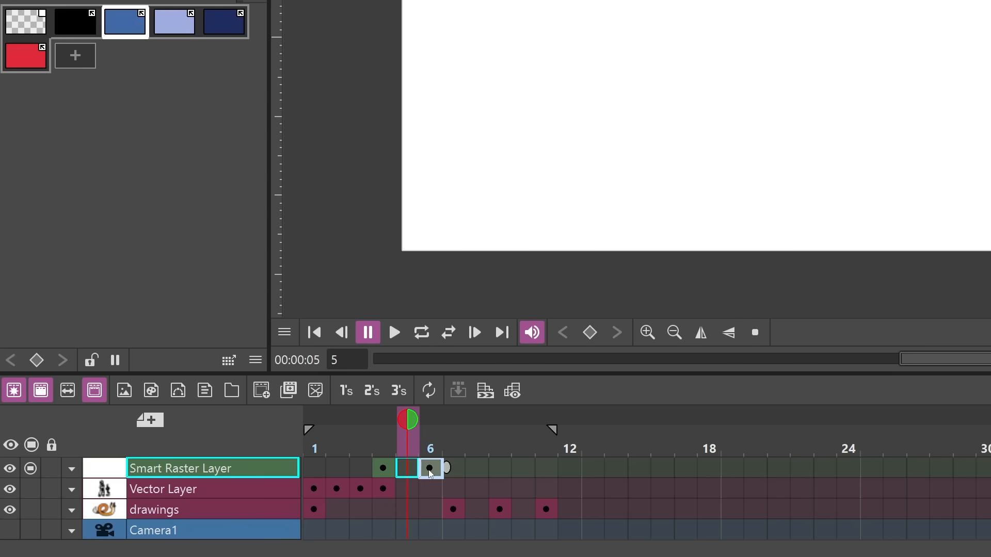
- Move the Smart Raster Layer drawing at frame 6 back to frame 5 and on to frame 4
left_click_drag(431, 474, 398, 475)
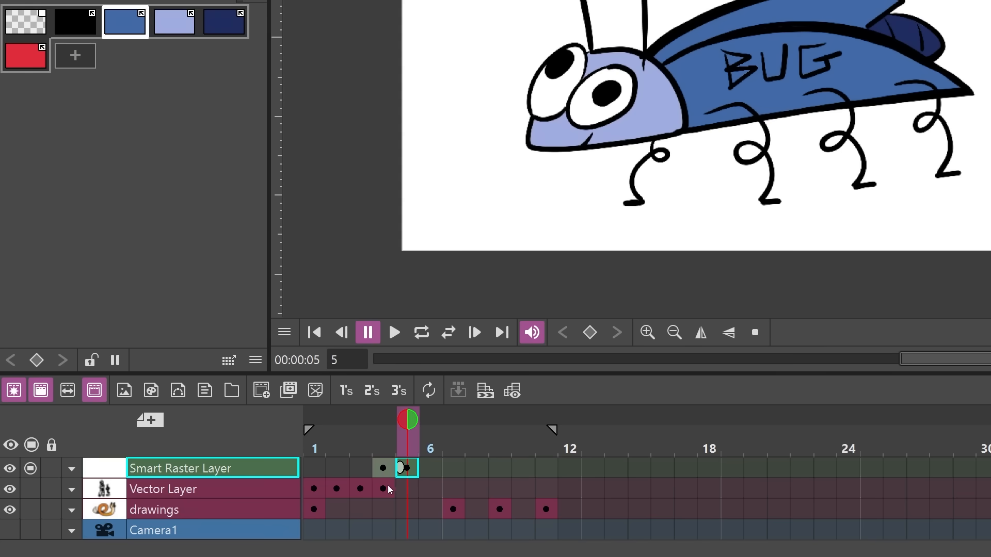
mouse_move(409, 472)
left_mouse_down()
mouse_move(365, 474)
mouse_move(383, 466)
left_mouse_up()
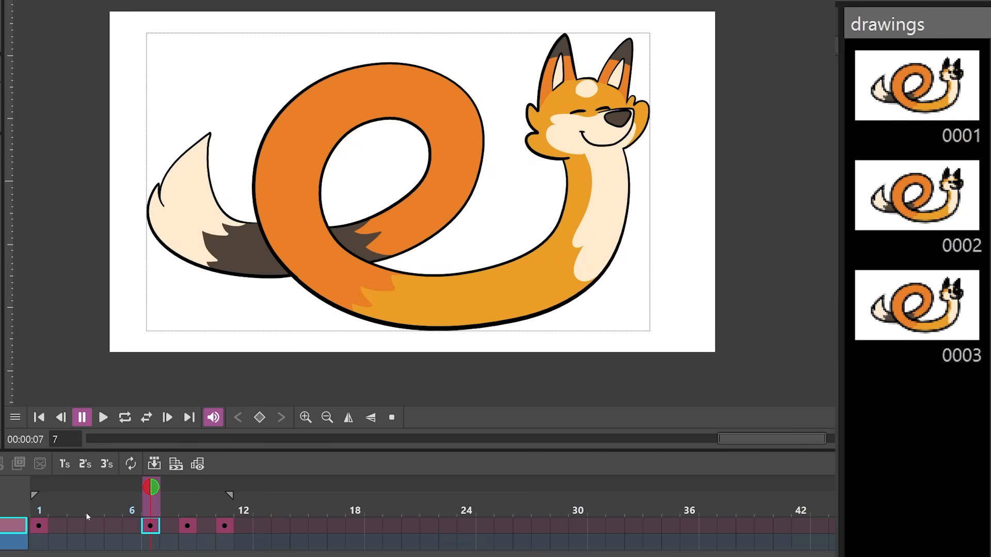
- Set the frame 1 cell of the drawings level to drawing 2 and clear the frame 7 cell's entry
left_click(41, 512)
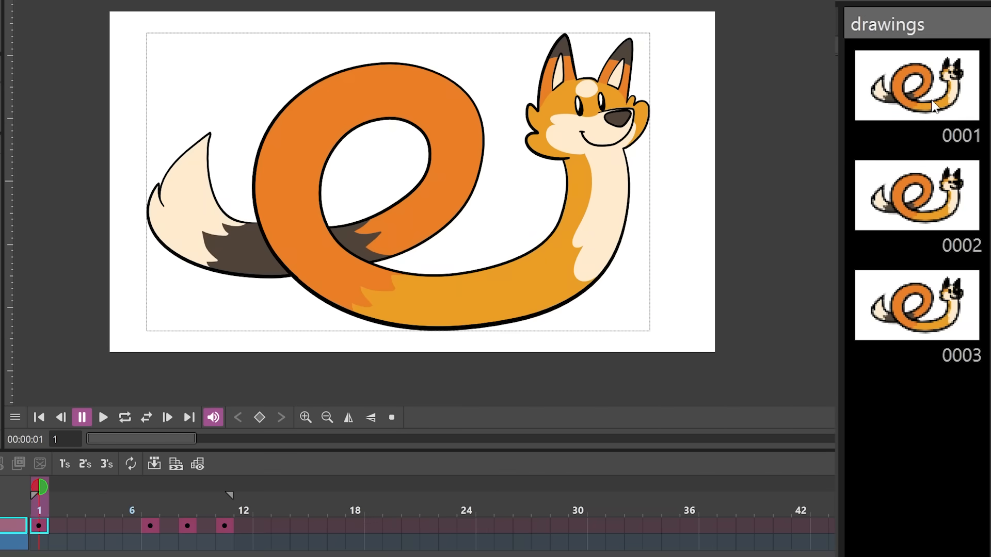
left_click_drag(937, 104, 918, 307)
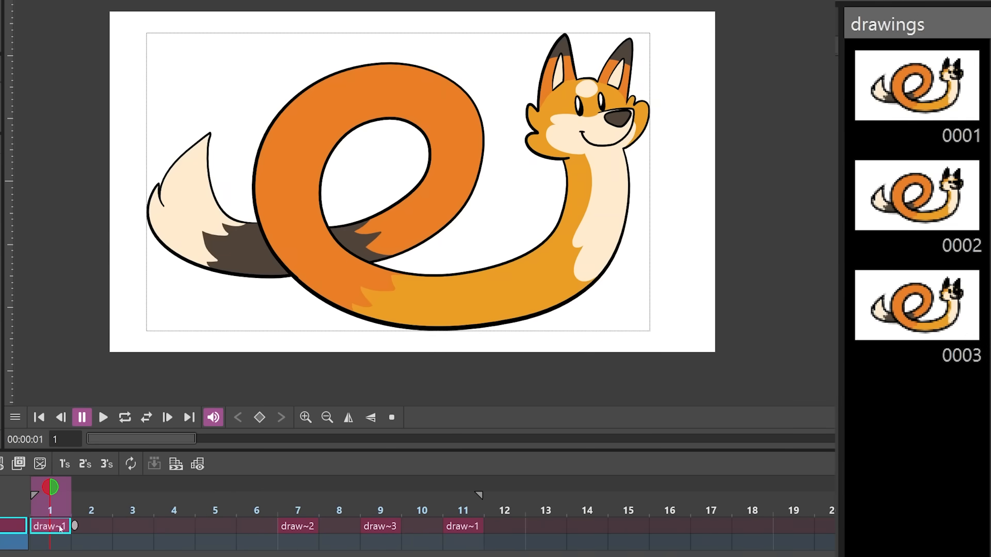
double_click(55, 527)
type("2")
key("Return")
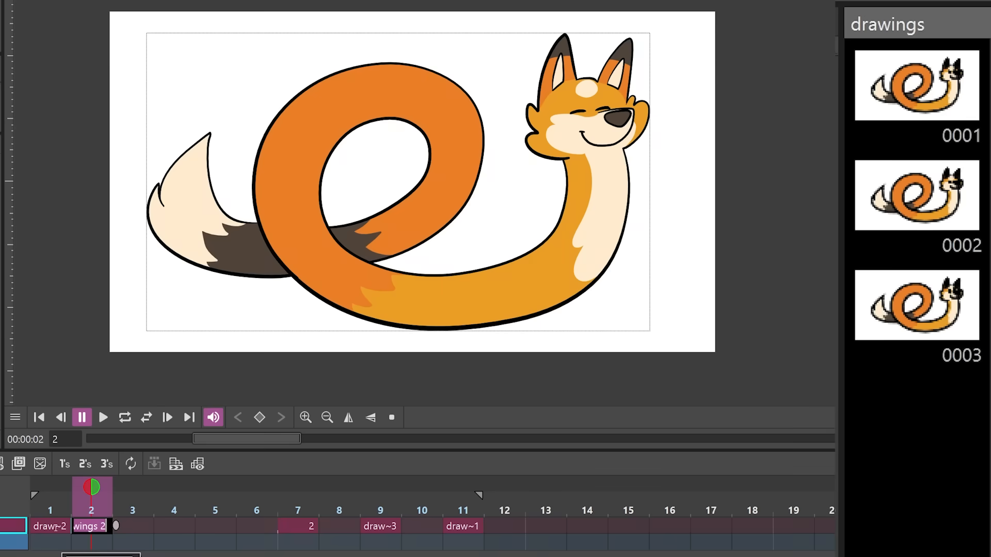
double_click(307, 527)
key("BackSpace")
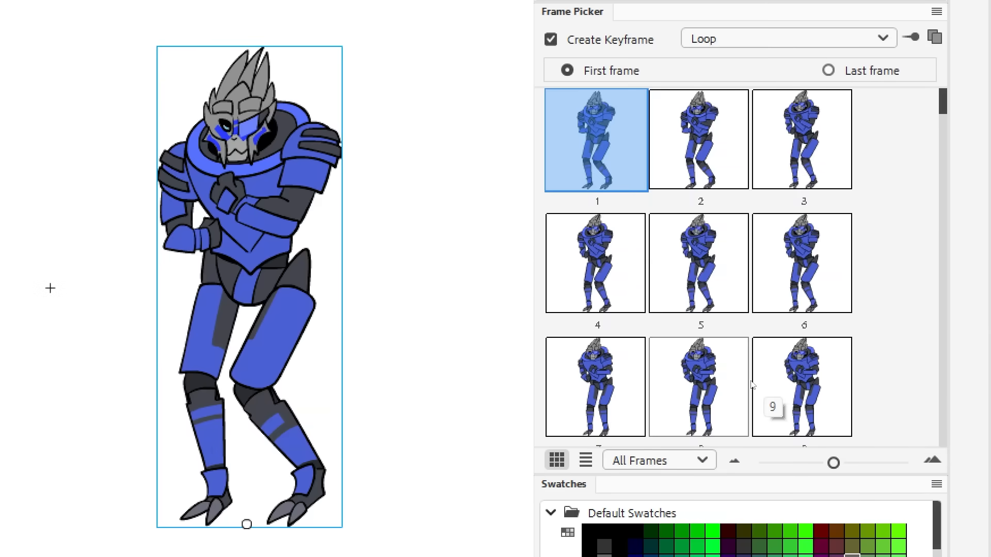
- Browse the character's frame thumbnails and pick a different first frame for the looping symbol
left_click(753, 385)
scroll(724, 370, "down", 5)
left_click(799, 290)
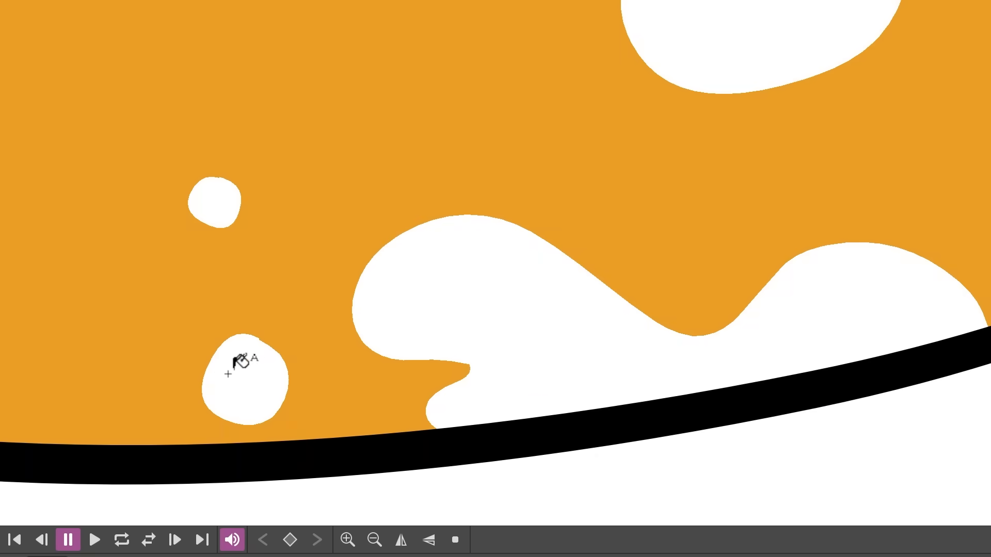
- Bring up the color settings of the white style over the canvas
left_click(287, 537)
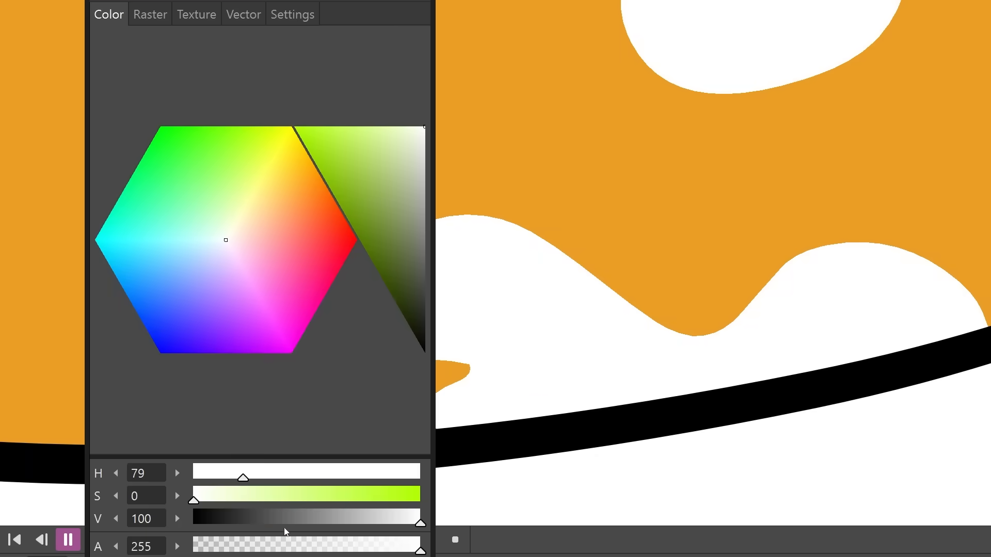
left_click_drag(279, 521, 185, 535)
left_click(419, 1)
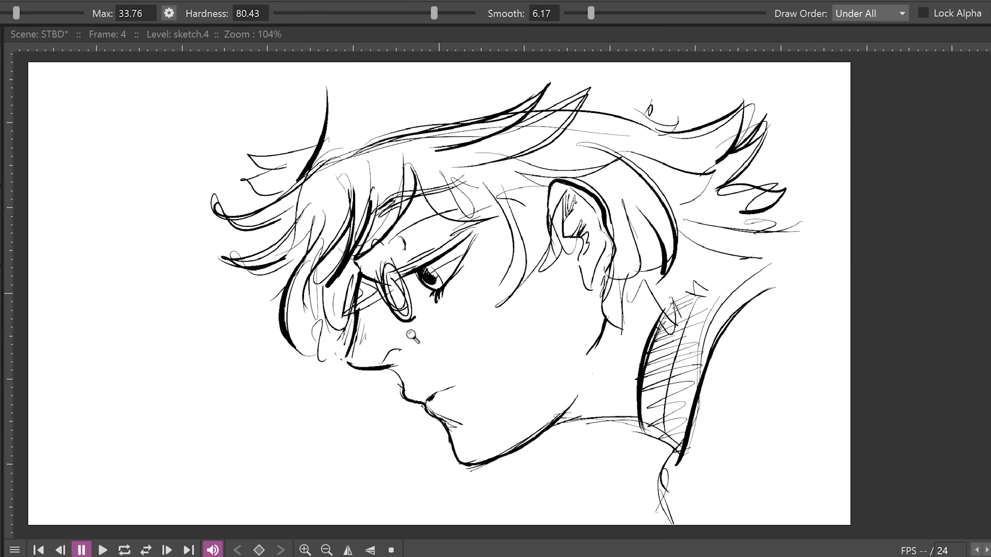
- Examine the sketched brush lines around the glasses and eye up close
left_click_drag(403, 355, 533, 305)
left_click_drag(537, 245, 743, 442)
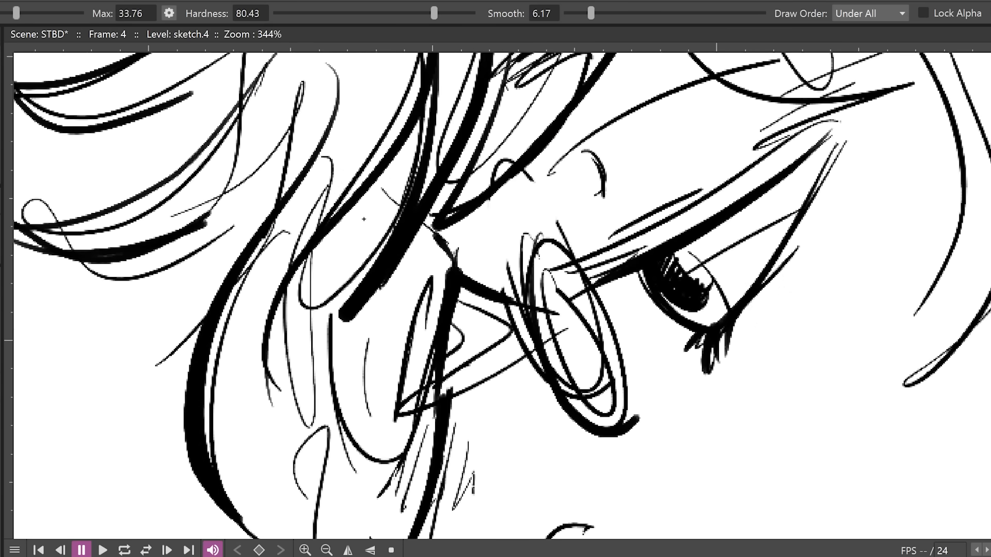
left_click_drag(482, 368, 442, 392)
left_click_drag(593, 403, 836, 371)
left_click_drag(836, 371, 898, 363)
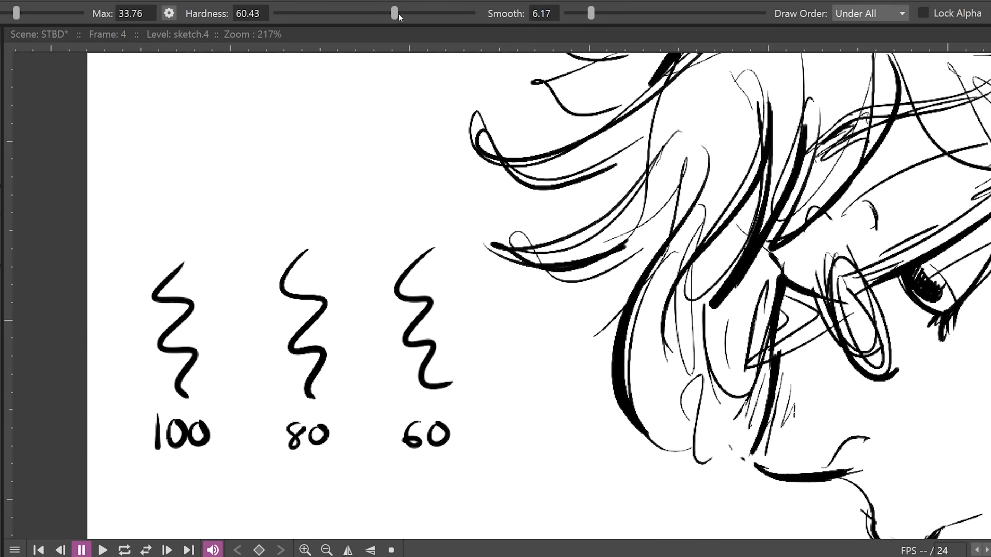
- Set the brush hardness to 0 and draw a wavy test stroke beside the sample labelled 60
left_click_drag(396, 14, 268, 24)
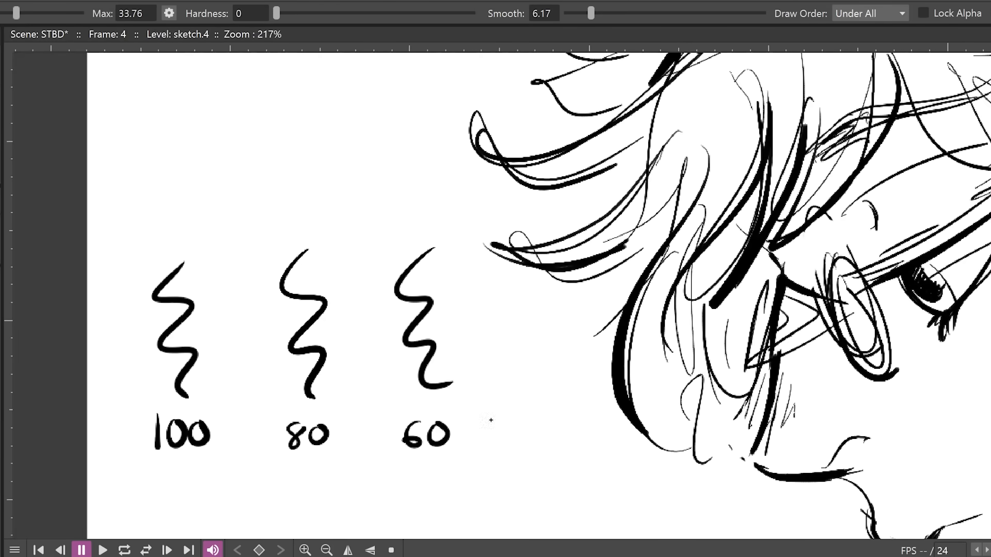
left_click_drag(518, 436, 514, 431)
mouse_move(509, 279)
left_mouse_down()
mouse_move(497, 356)
mouse_move(534, 400)
left_mouse_up()
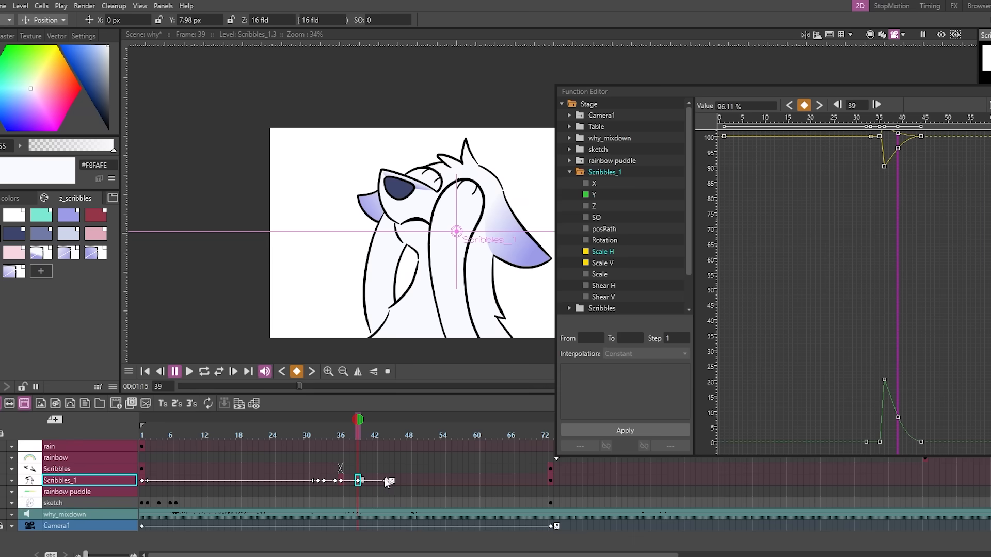
- Move the Scribbles_1 keyframe at frame 39 to frame 37 and play the animation
left_click_drag(360, 485, 345, 480)
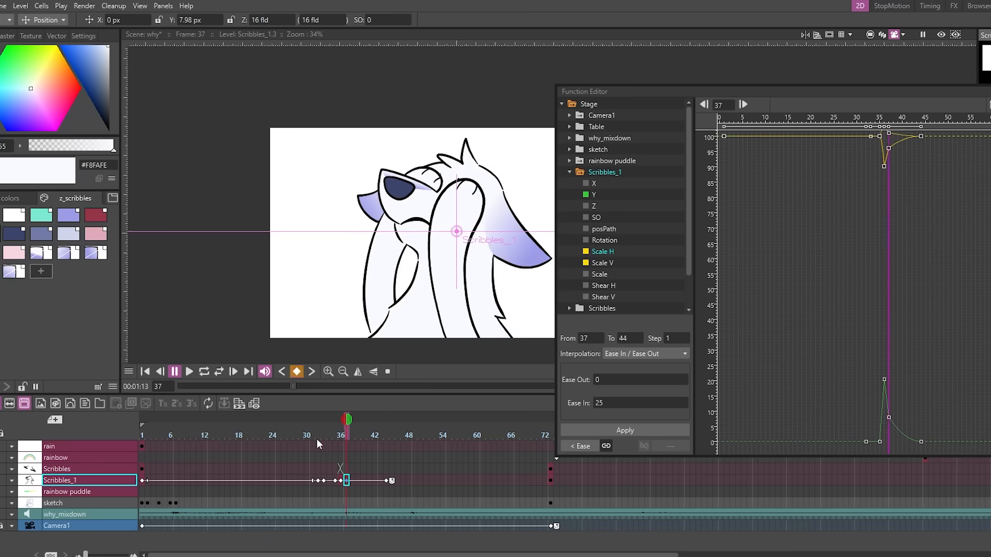
left_click(190, 371)
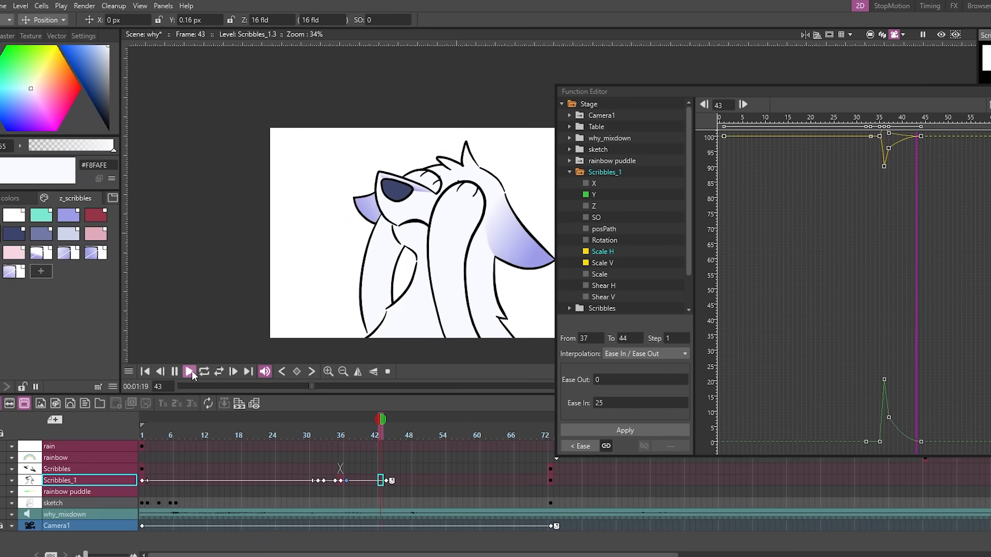